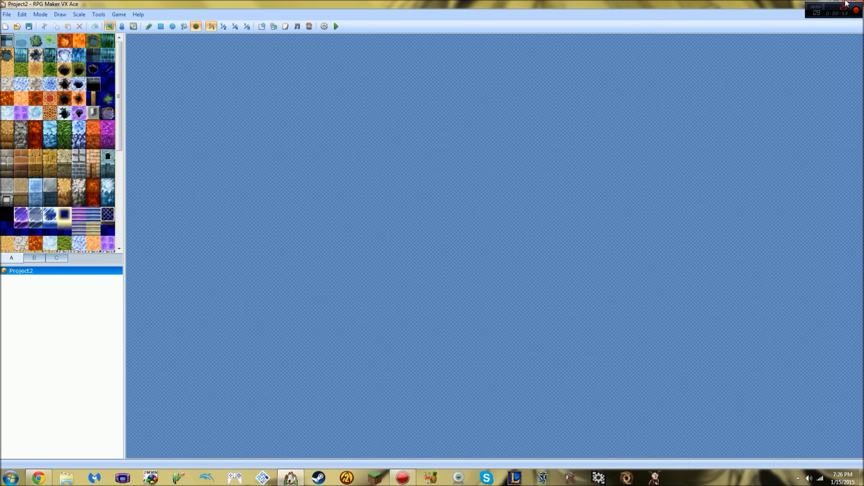
- Create a new project with the game title "Tutorial Land", discarding unsaved changes to the current project
left_click(6, 27)
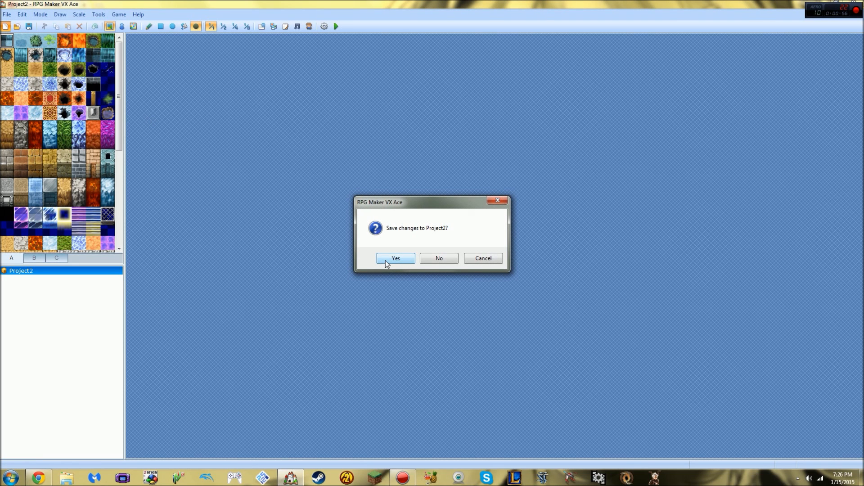
left_click(436, 258)
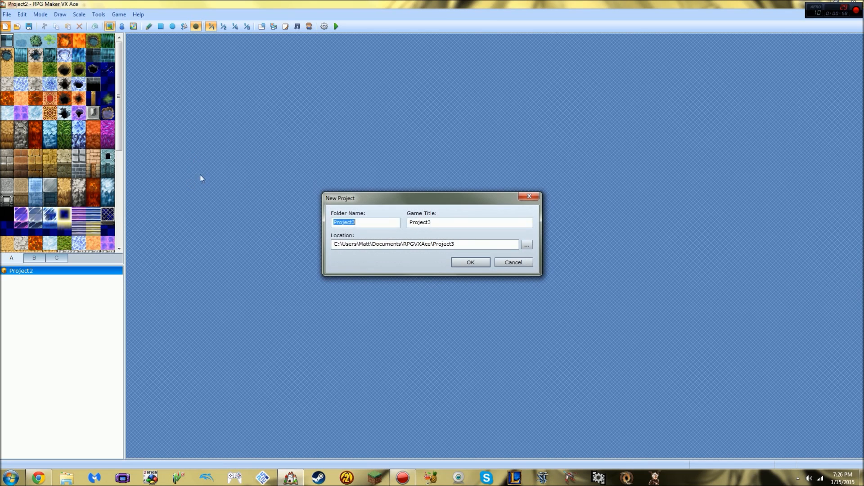
key("Tab")
type("Tutorial la")
key("BackSpace")
key("BackSpace")
type("Land")
left_click(464, 263)
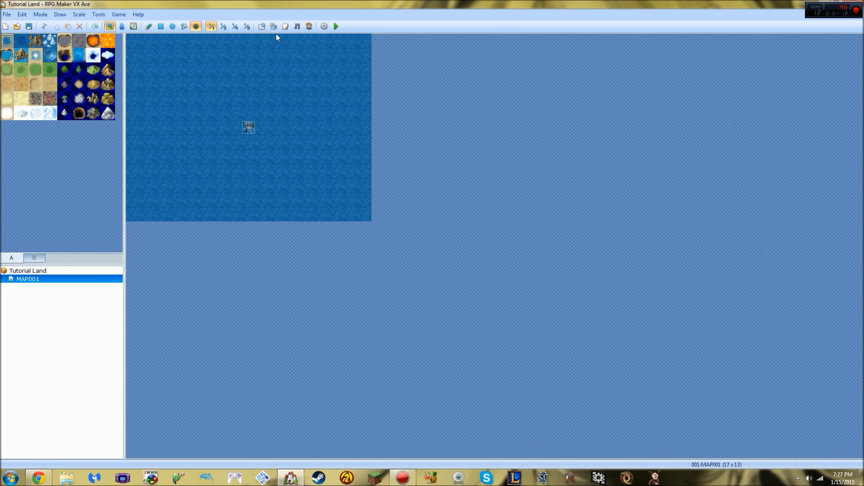
- Delete the default map MAP001 from the new project
right_click(43, 280)
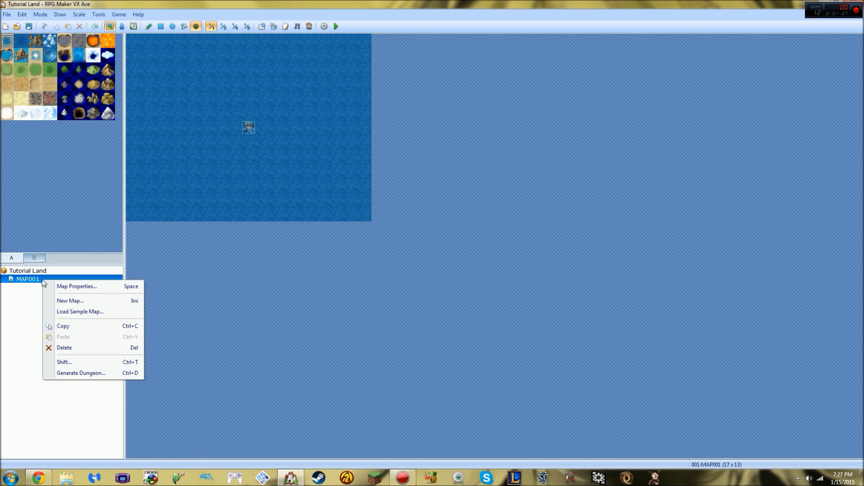
left_click(64, 347)
left_click(411, 257)
right_click(26, 296)
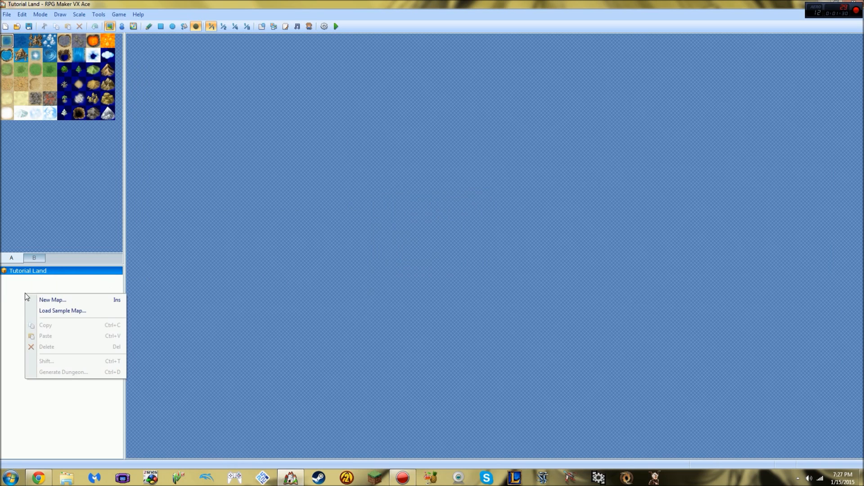
right_click(20, 288)
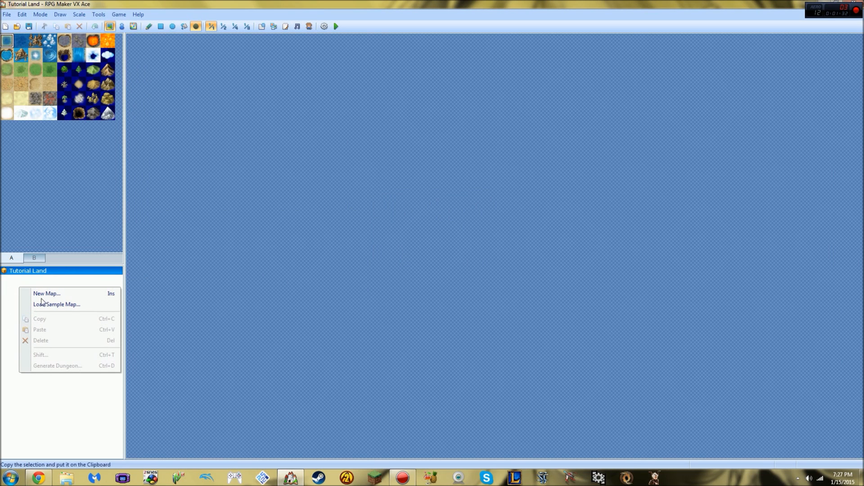
left_click(50, 386)
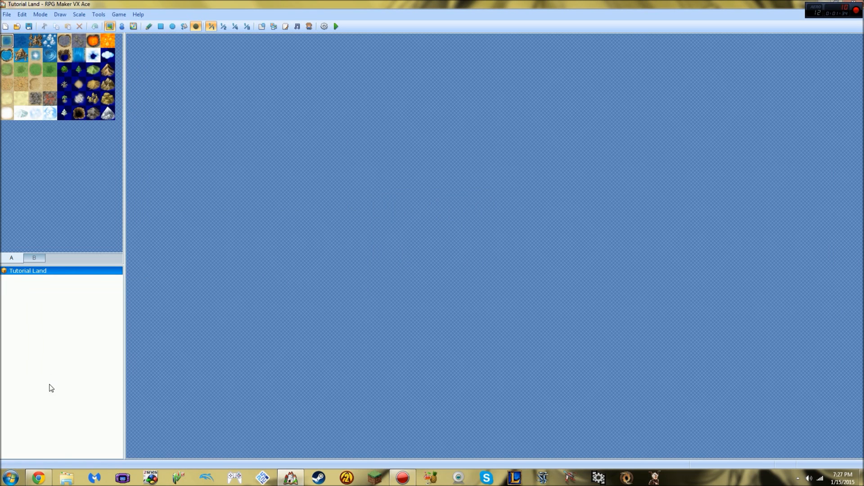
- Create a new map named "Tutorial Map" in the project, using the 001:Field tileset
right_click(49, 285)
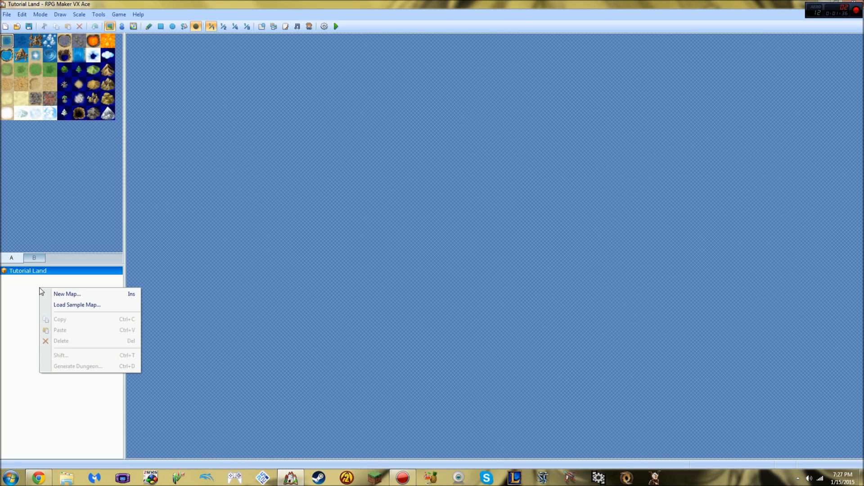
left_click(70, 293)
left_click_drag(313, 137, 163, 155)
type("Tutorial Map")
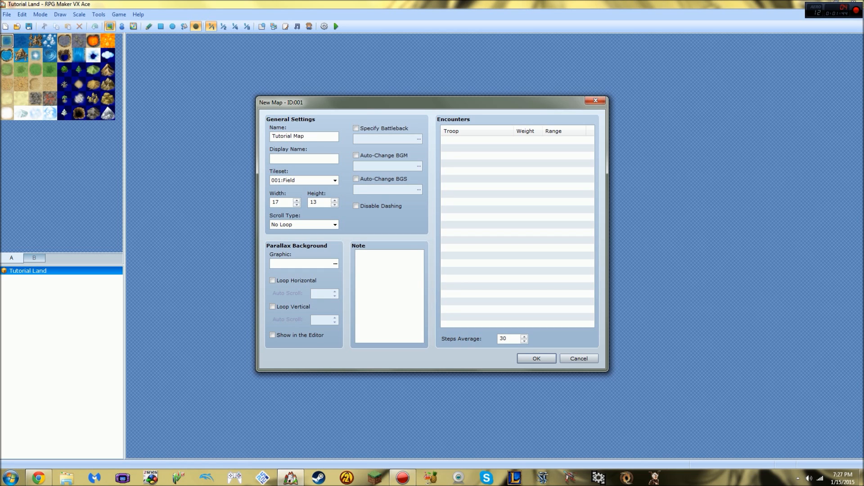
left_click(303, 158)
left_click(309, 179)
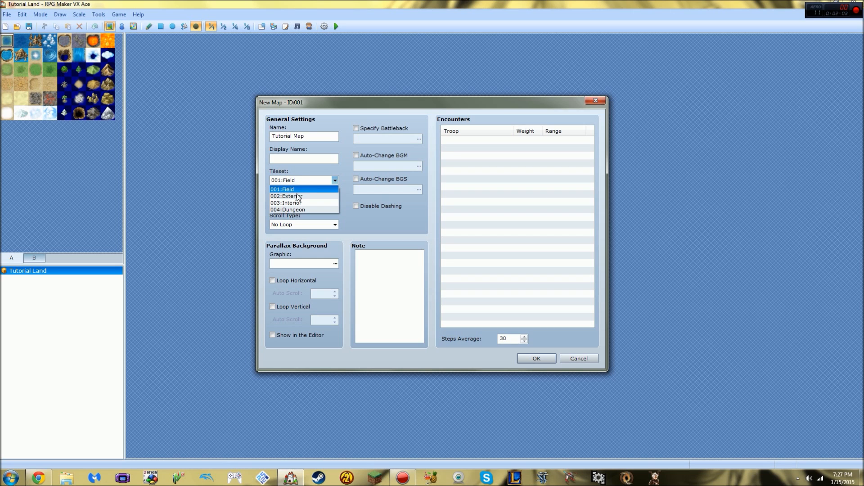
left_click(300, 190)
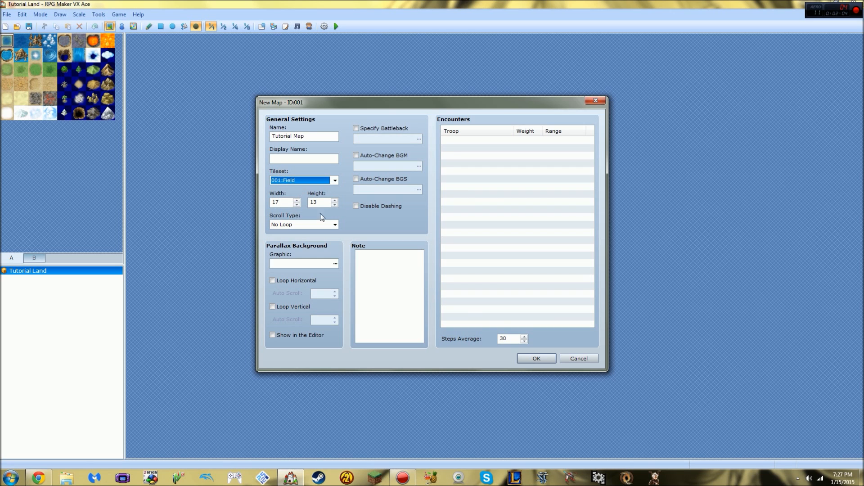
left_click(525, 358)
- Try to set the width of Tutorial Map to 16 in its map properties
right_click(62, 280)
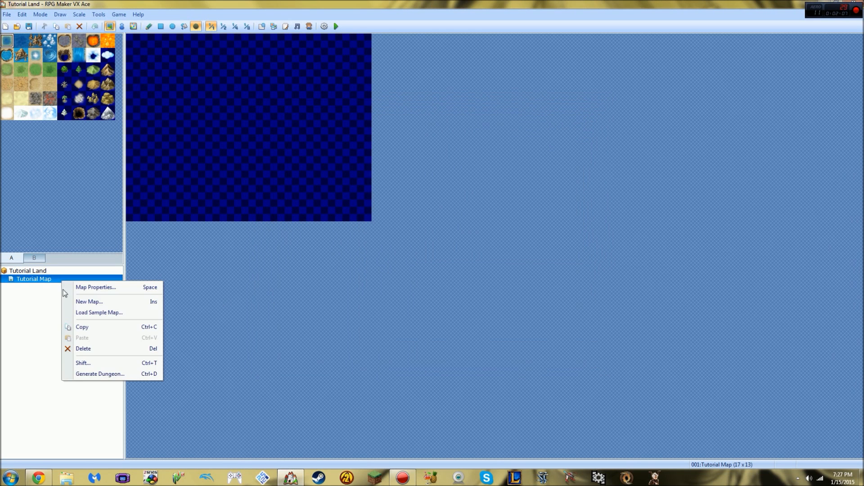
left_click(102, 288)
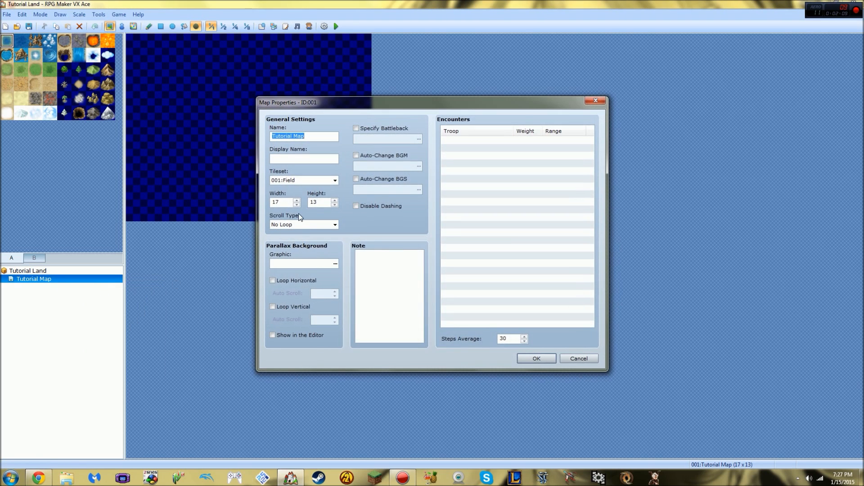
left_click_drag(284, 202, 233, 204)
type("2")
type("16")
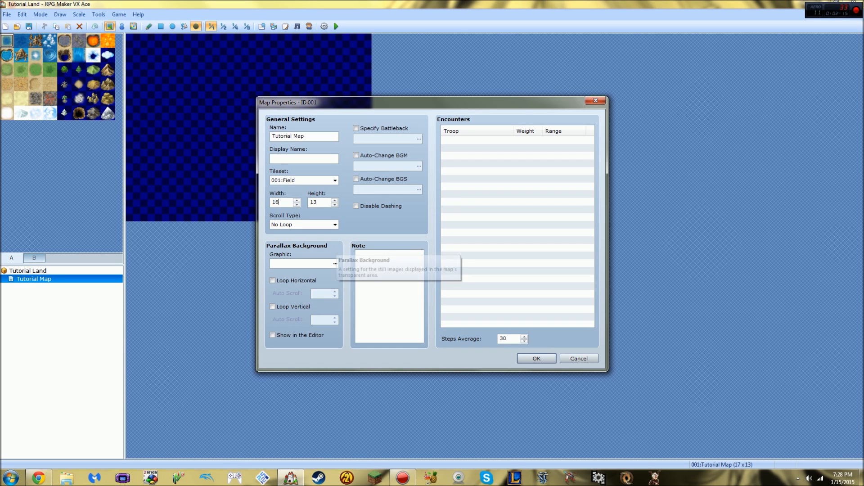
left_click(525, 359)
- Create three more maps with default settings beneath Tutorial Map, each nested under the previous one
right_click(54, 296)
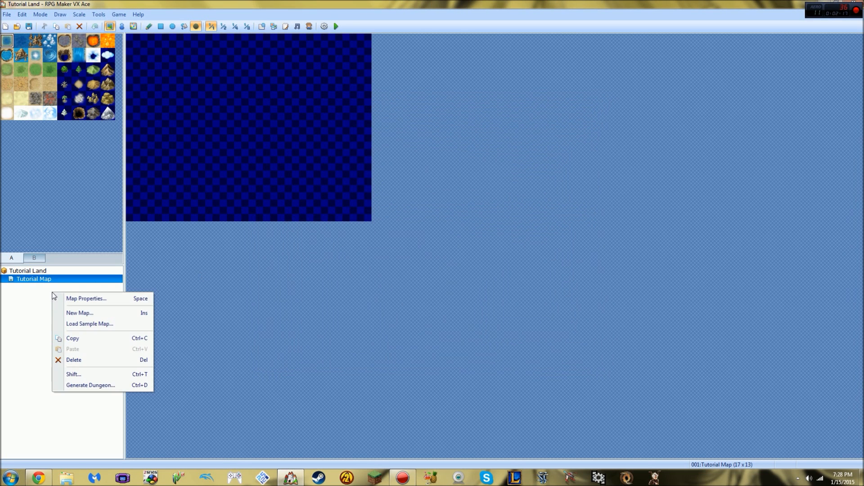
left_click(80, 313)
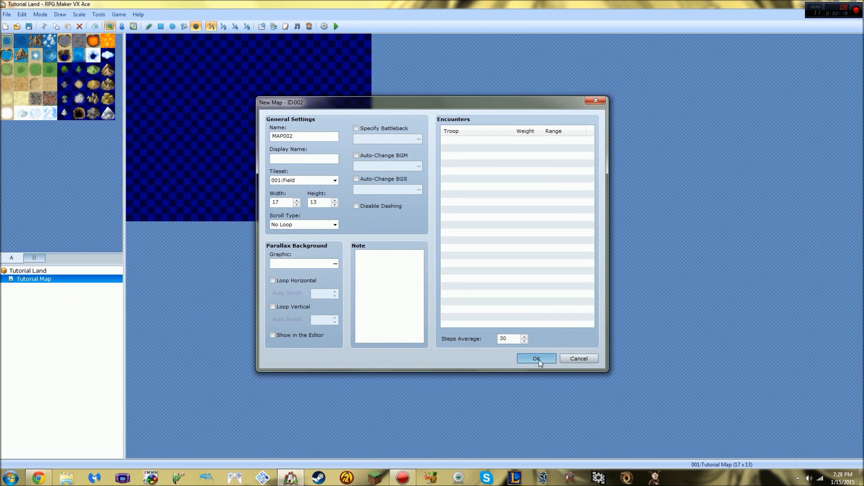
left_click(537, 358)
right_click(43, 315)
left_click(81, 333)
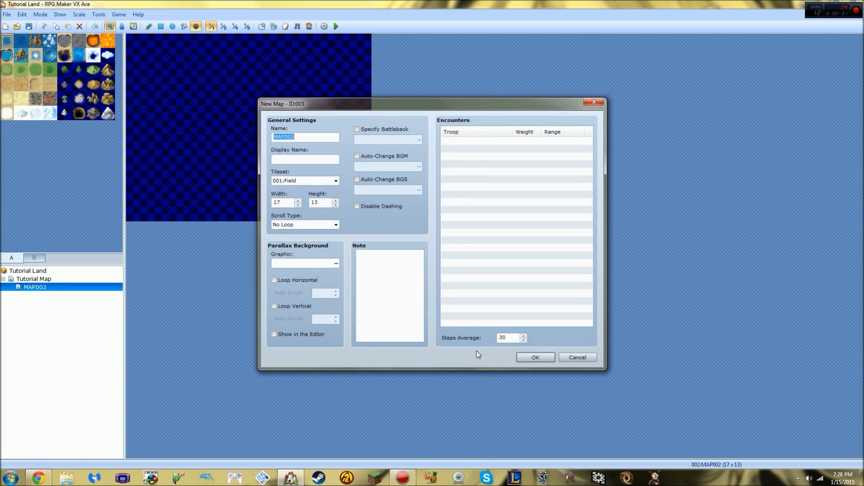
left_click(535, 357)
right_click(69, 327)
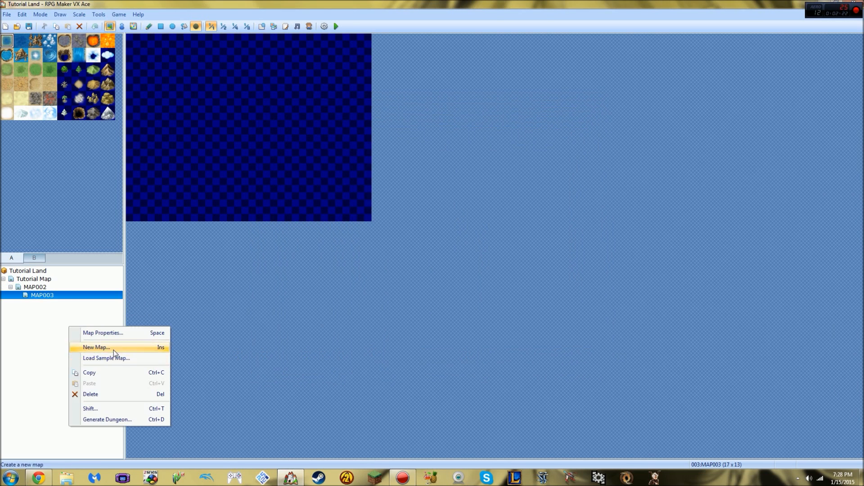
left_click(114, 350)
left_click(536, 358)
- Change the tileset of MAP002 to 002:Exterior
left_click(33, 288)
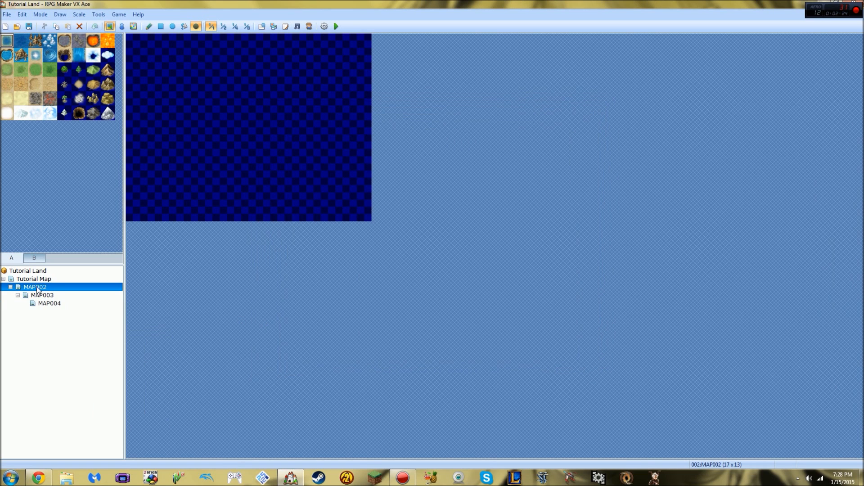
left_click(31, 280)
right_click(32, 281)
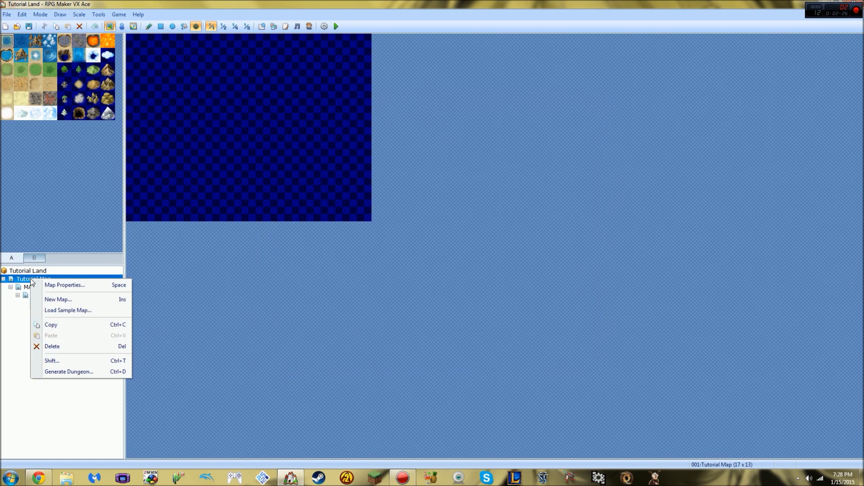
left_click(24, 288)
right_click(31, 288)
left_click(62, 294)
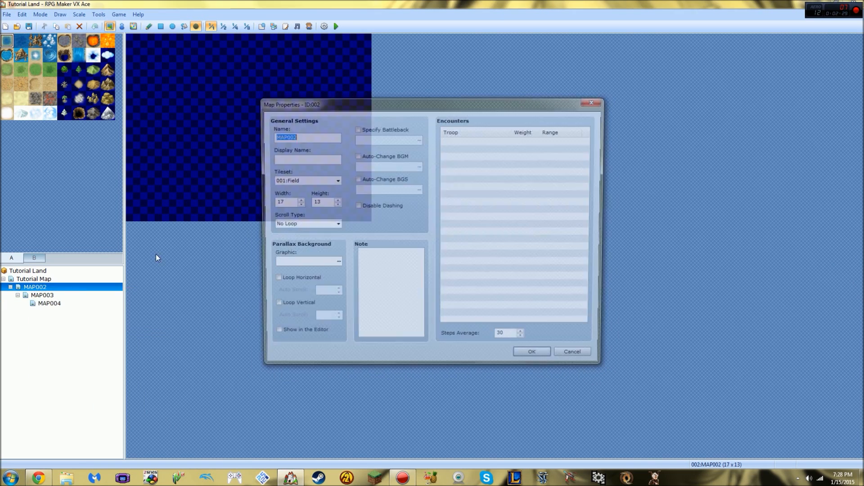
left_click(299, 181)
left_click(297, 194)
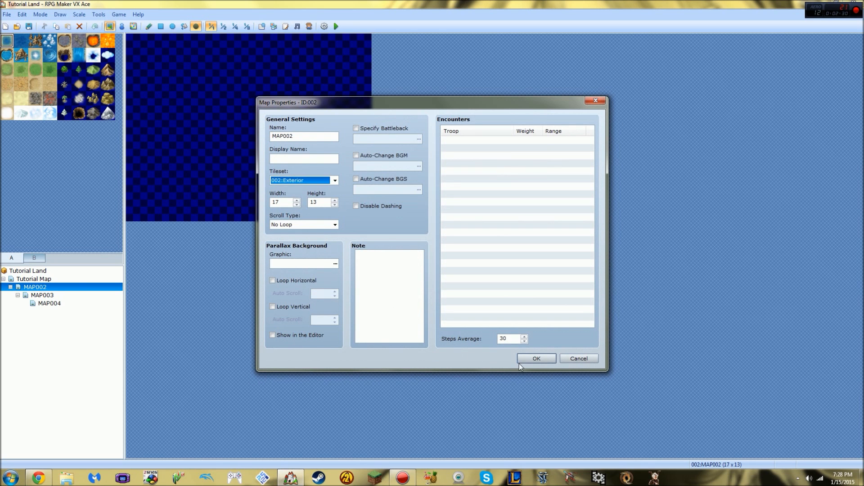
left_click(531, 359)
- Change the tileset of MAP003 to 003:Interior
right_click(51, 297)
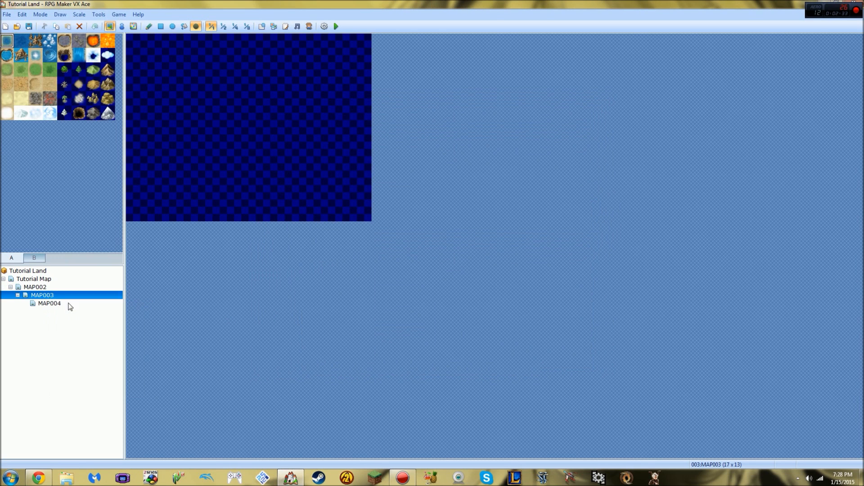
left_click(70, 304)
left_click(296, 182)
left_click(296, 201)
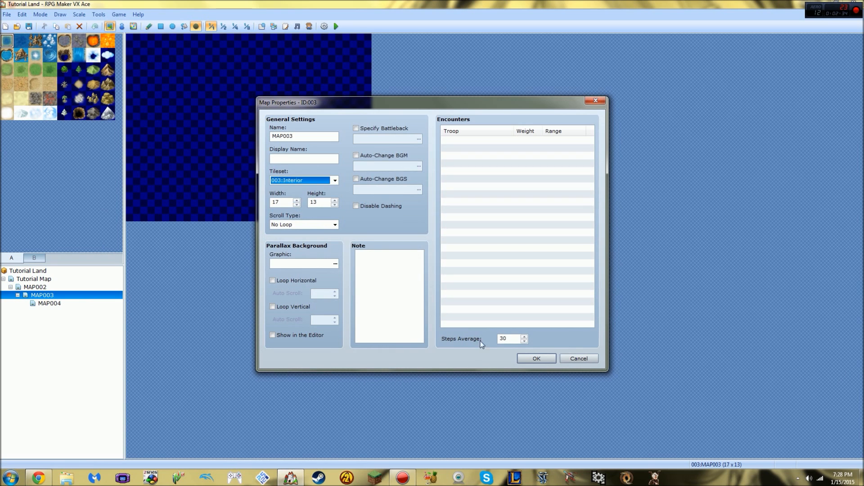
left_click(529, 357)
- Change the tileset of MAP004 to 004:Dungeon
right_click(54, 302)
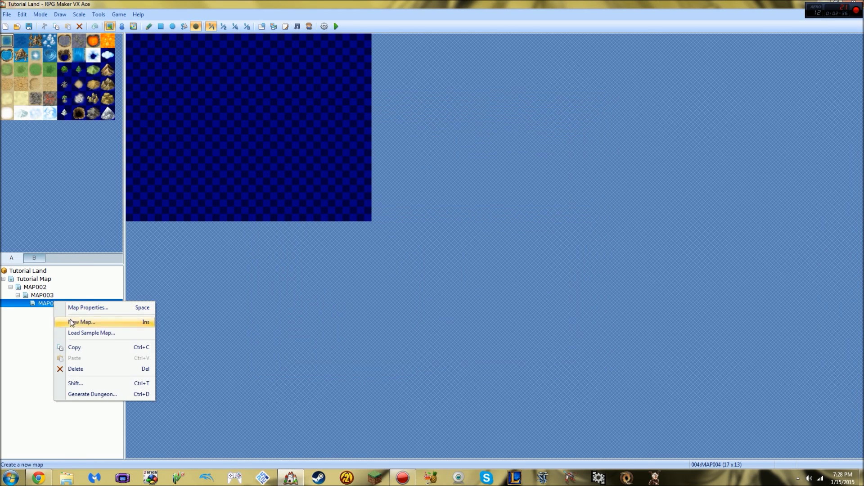
left_click(86, 307)
left_click(303, 180)
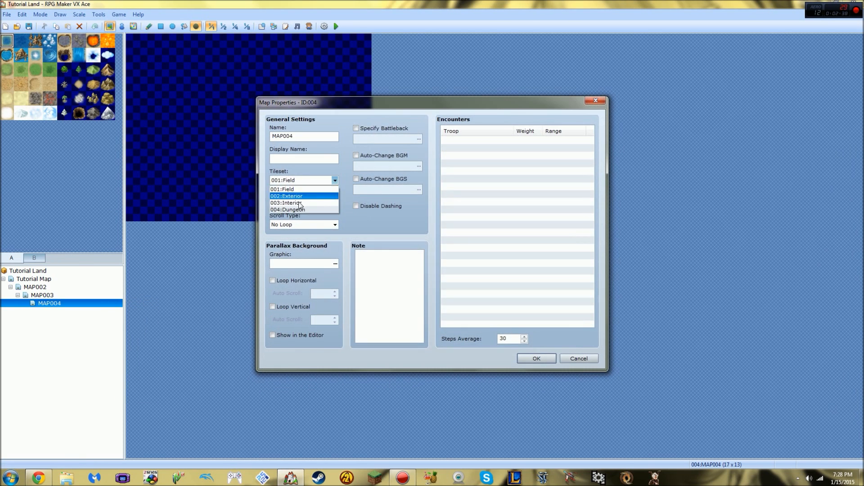
left_click(290, 210)
left_click(545, 361)
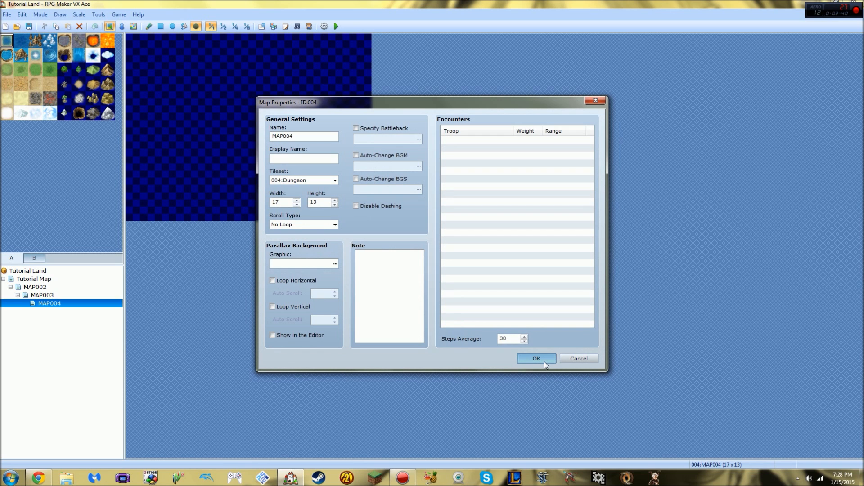
- Resize Tutorial Map to a width of 45 and a height of 45
left_click(40, 270)
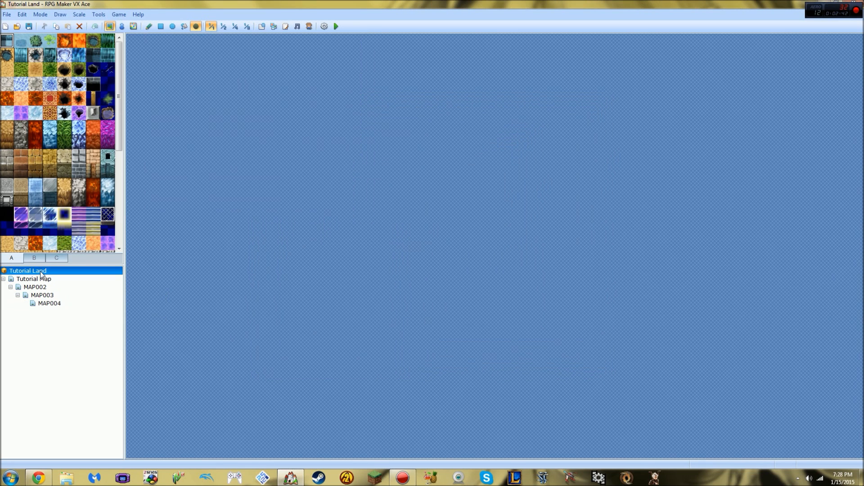
left_click(39, 279)
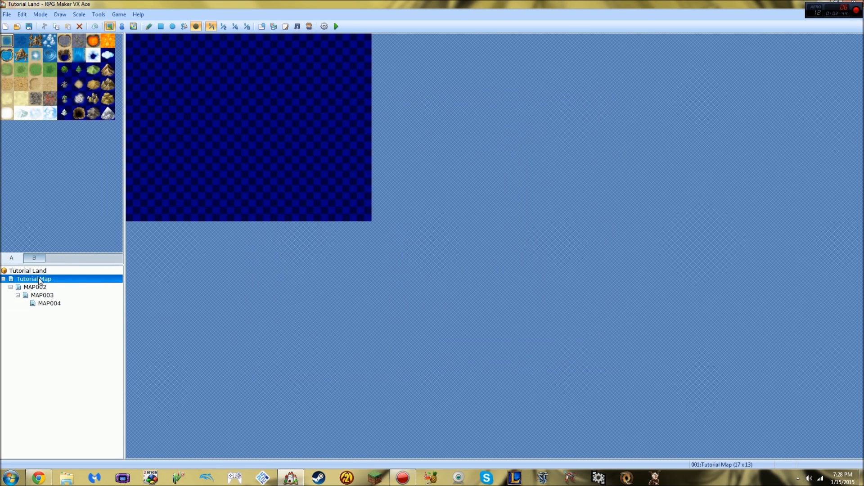
right_click(34, 278)
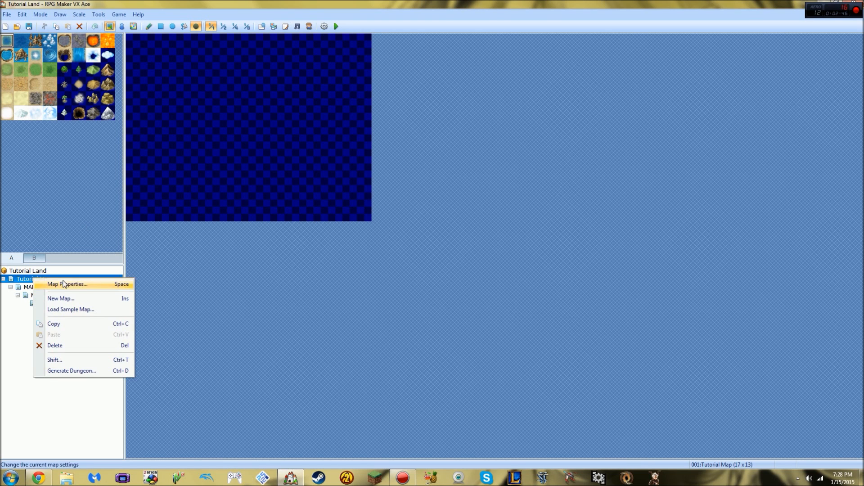
left_click(63, 284)
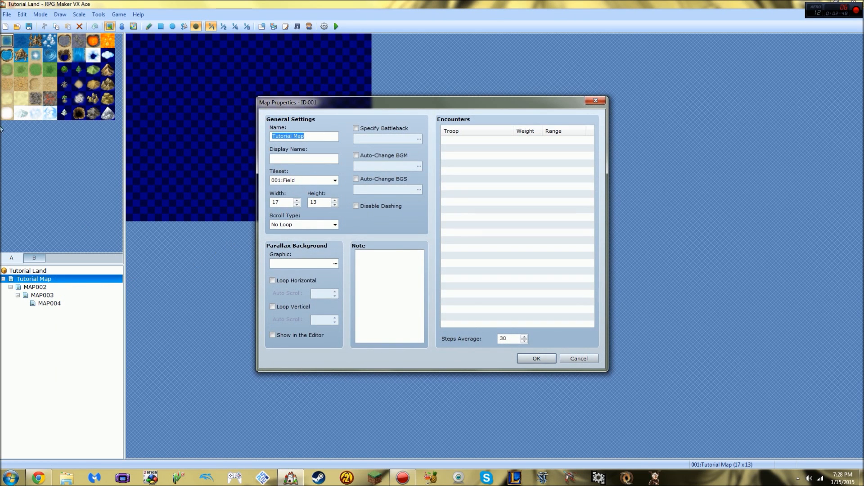
double_click(276, 202)
type("45")
double_click(317, 202)
type("45")
left_click(536, 356)
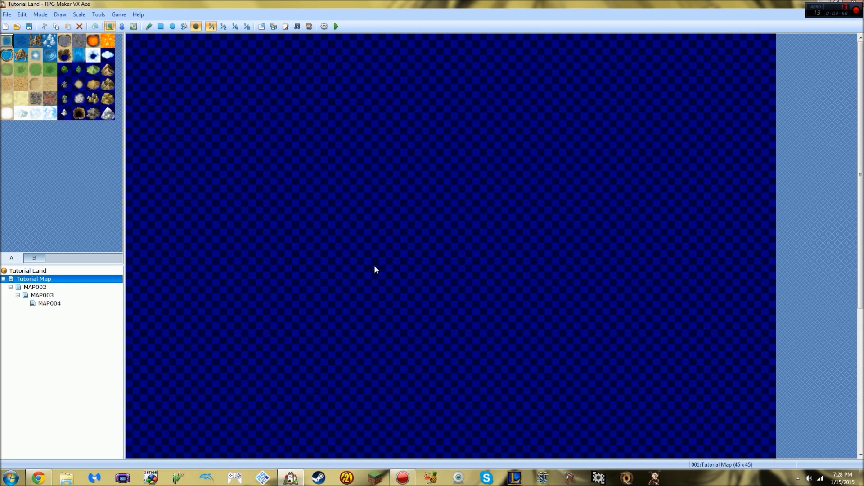
- Resize MAP002 to a width of 45 and a height of 45
right_click(41, 288)
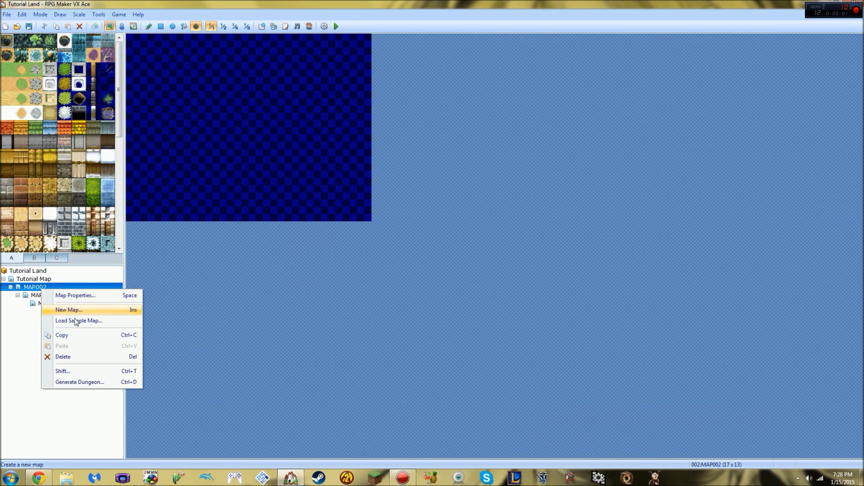
left_click(75, 295)
double_click(278, 202)
type("45")
key("Tab")
type("45")
left_click(536, 358)
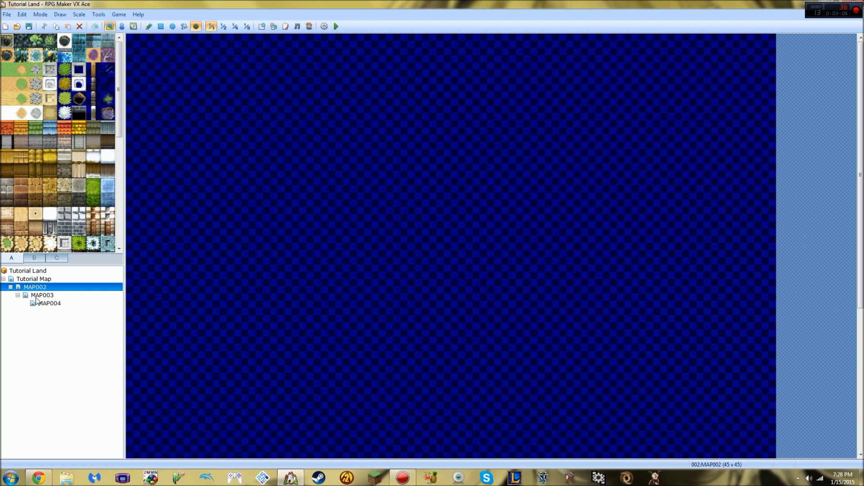
- Resize MAP003 to a width of 45 and a height of 45
right_click(37, 297)
left_click(59, 303)
double_click(278, 202)
type("45")
double_click(315, 202)
left_click(536, 358)
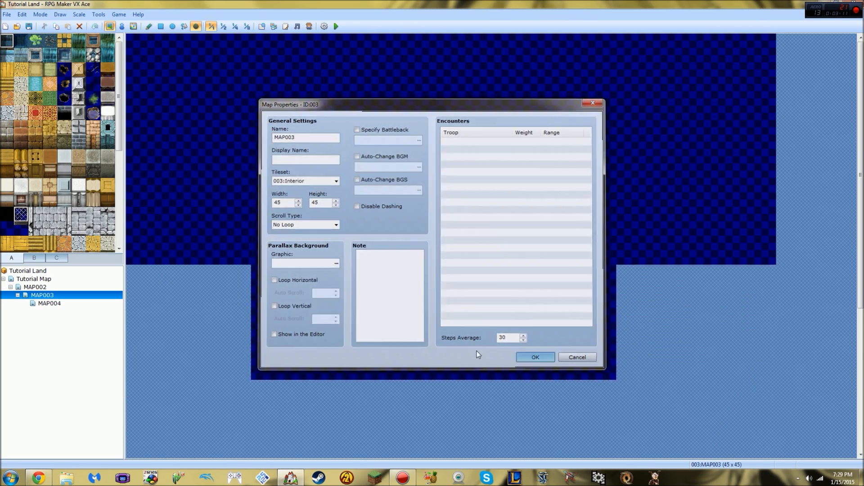
- Resize MAP004 to a width of 45 and a height of 45
right_click(45, 303)
left_click(77, 311)
double_click(279, 202)
type("4")
type("45")
left_click(536, 358)
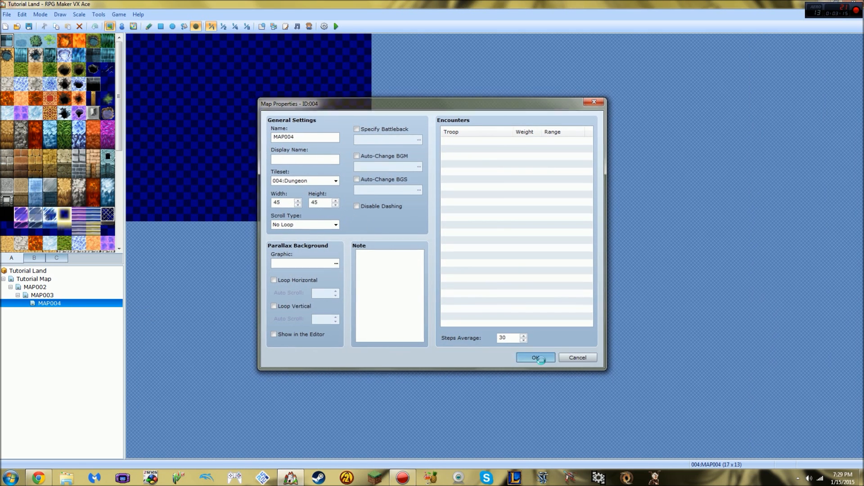
- Review the general settings of Tutorial Map, including its tileset, size and scroll type
left_click(37, 278)
right_click(37, 278)
left_click(67, 284)
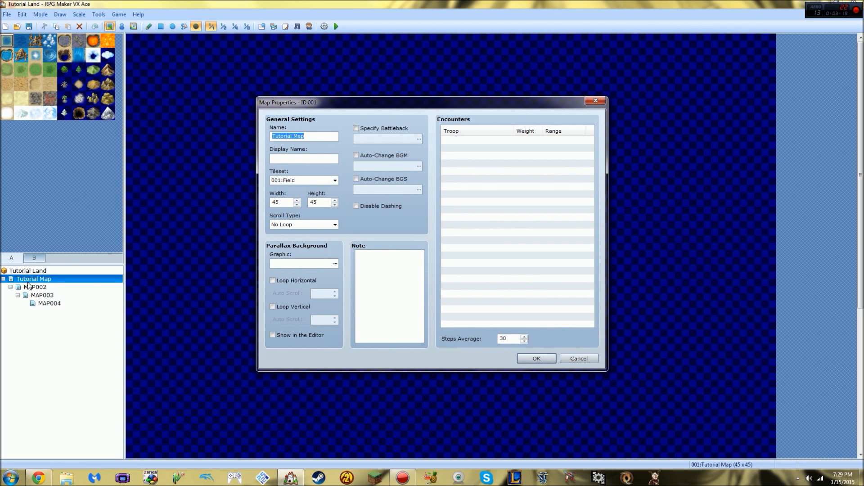
left_click(532, 358)
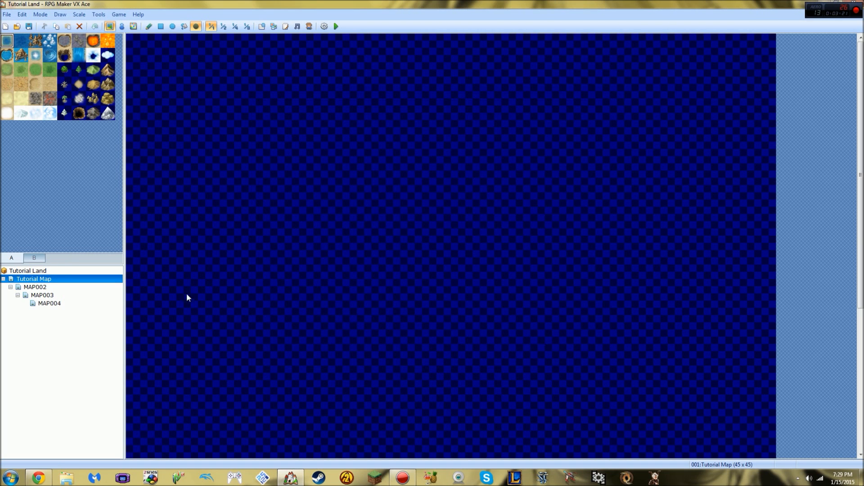
right_click(38, 279)
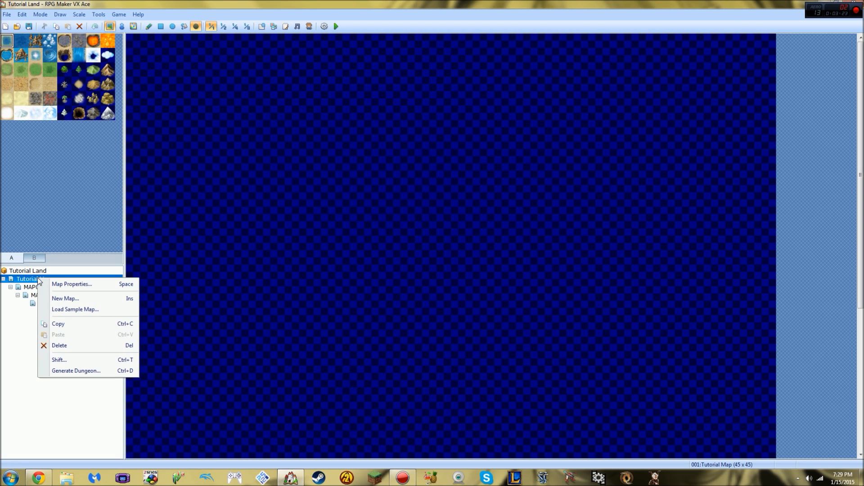
left_click(68, 284)
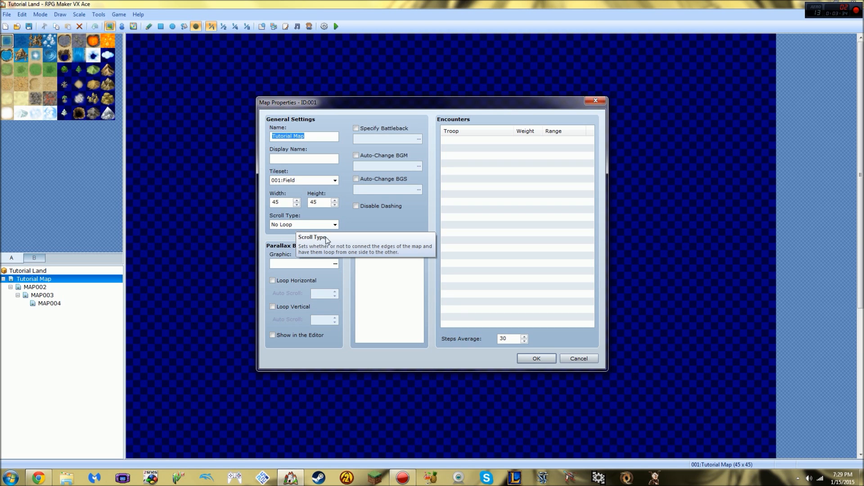
left_click(536, 359)
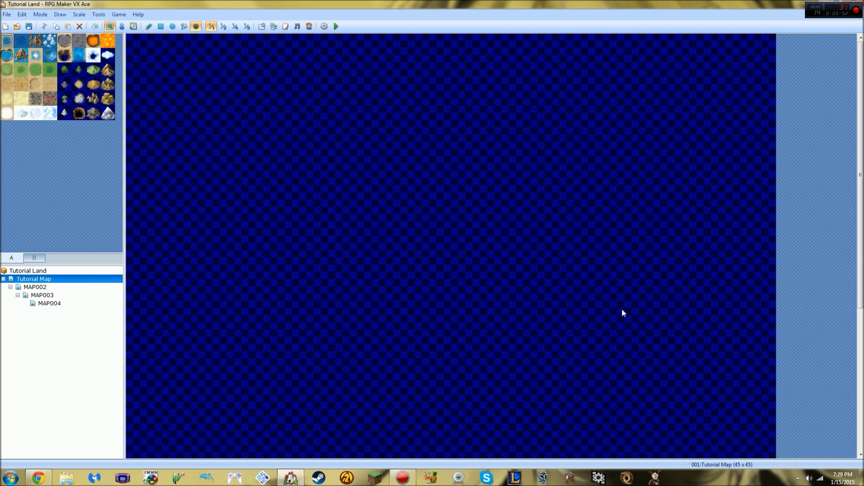
- Enable a specified battleback for Tutorial Map and open its graphic selection
right_click(50, 283)
left_click(68, 288)
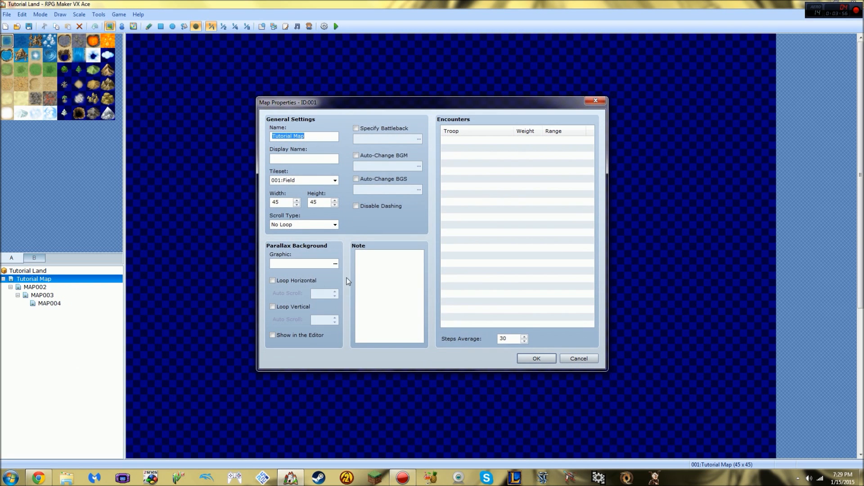
mouse_move(318, 243)
mouse_move(291, 266)
left_click(356, 128)
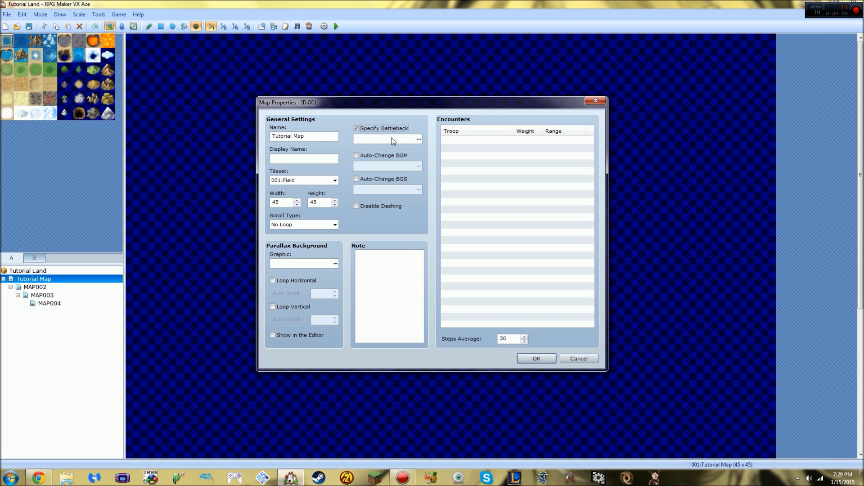
left_click(418, 140)
- Preview various battleback floor and wall combinations, such as Desert with DemonicWorld and Cobblestones3 with Desert
left_click(330, 183)
left_click(324, 203)
left_click(321, 224)
left_click(318, 243)
left_click(315, 264)
left_click(317, 209)
left_click(314, 196)
left_click(318, 251)
left_click(380, 210)
left_click(385, 243)
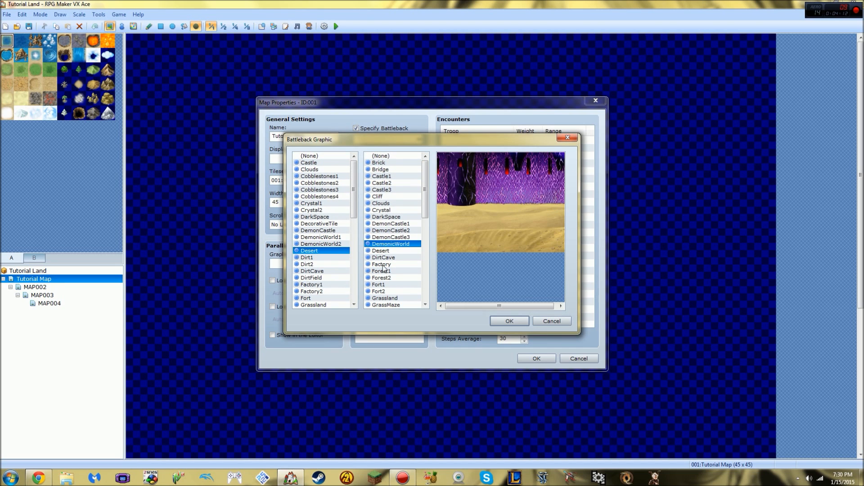
left_click(381, 264)
left_click(319, 189)
left_click(382, 189)
left_click(374, 251)
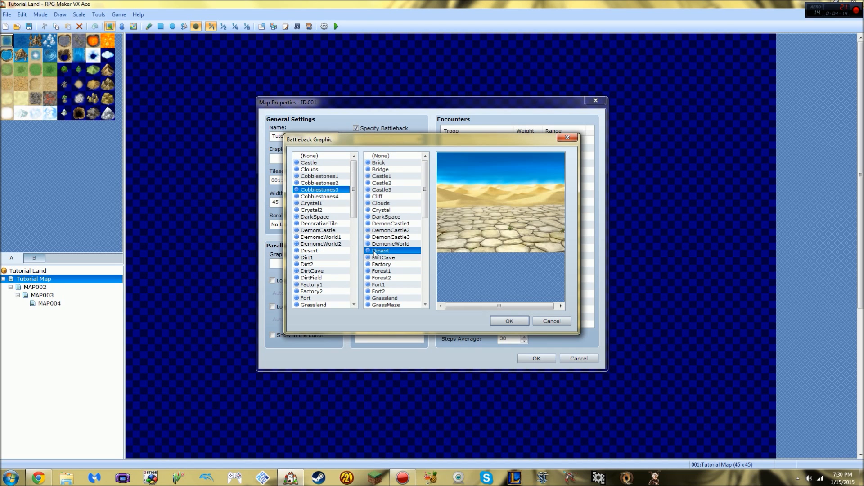
left_click(381, 169)
left_click(383, 155)
left_click(317, 251)
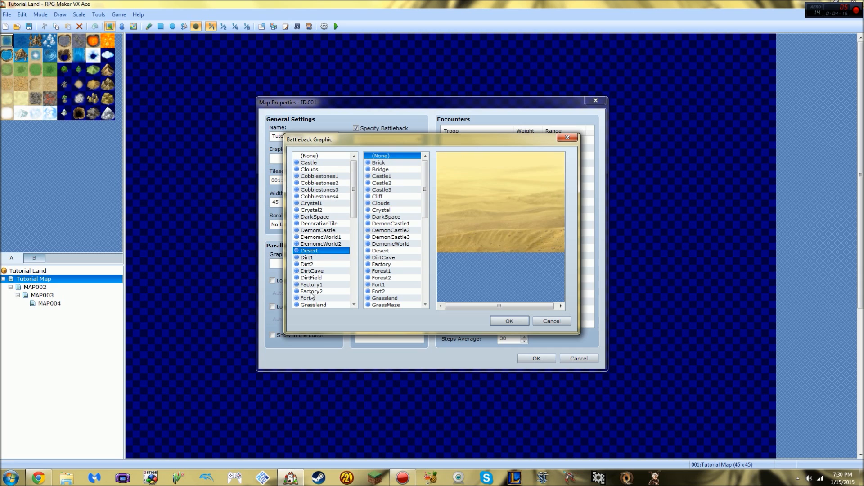
- Set the battleback of Tutorial Map to the DemonicWorld1 floor with the DemonCastle3 wall
left_click(325, 244)
left_click(331, 237)
left_click(331, 244)
left_click(333, 238)
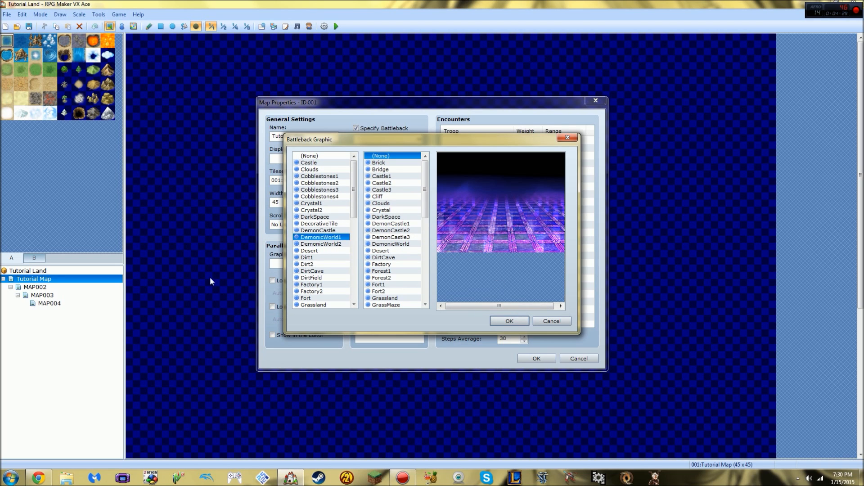
left_click(397, 224)
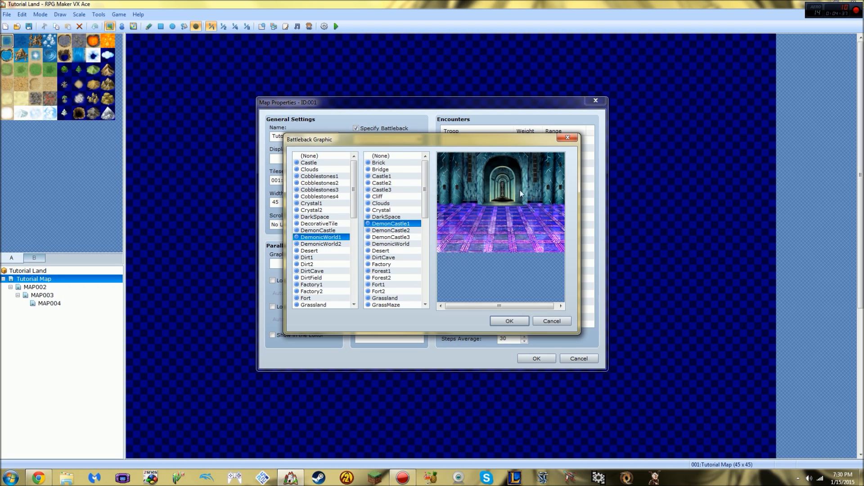
left_click(382, 230)
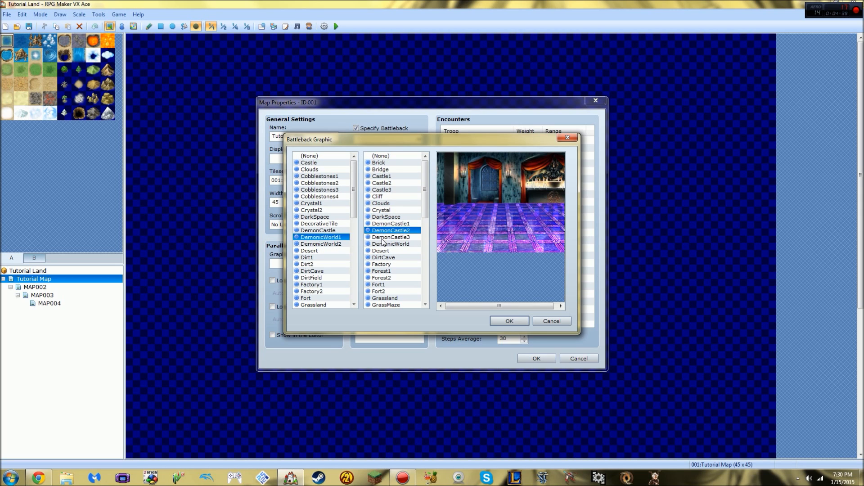
left_click(382, 237)
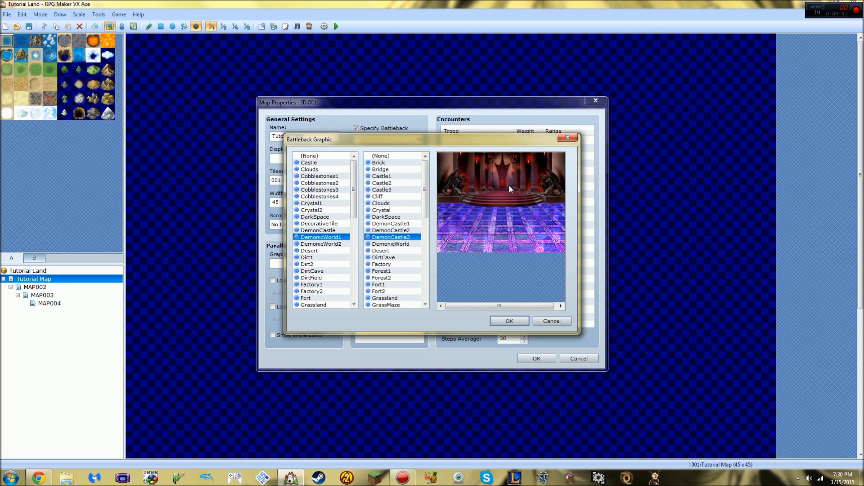
left_click(499, 323)
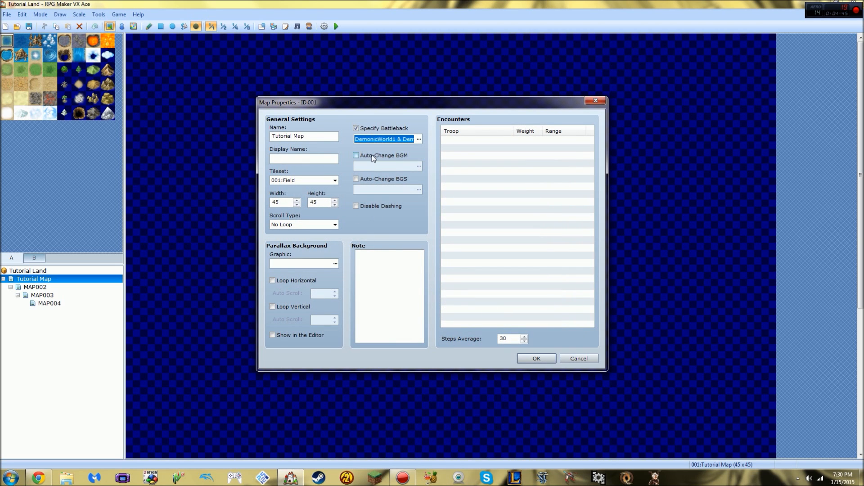
- Enable Auto-Change BGM for Tutorial Map, lower the music volume to about 50% and play a sample of Airship
left_click(372, 156)
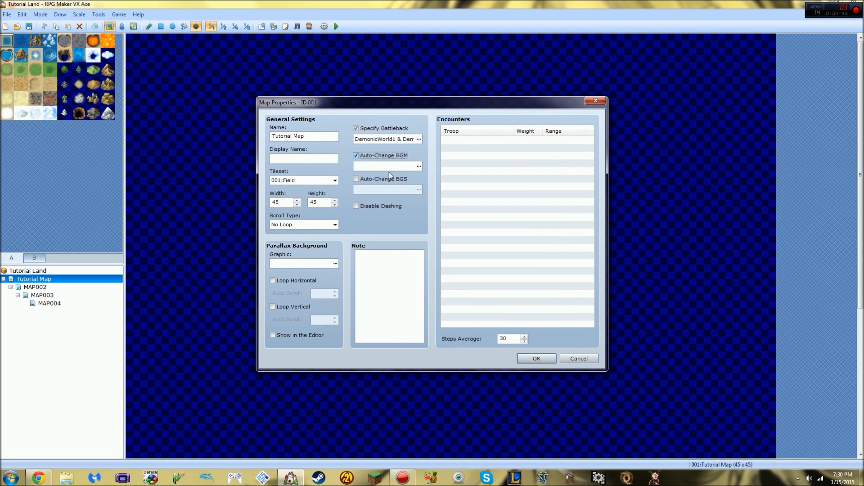
left_click(418, 167)
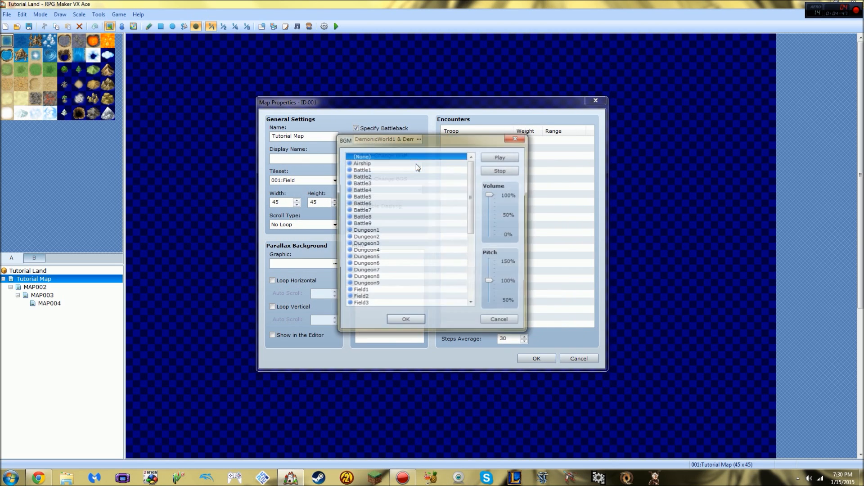
left_click(384, 189)
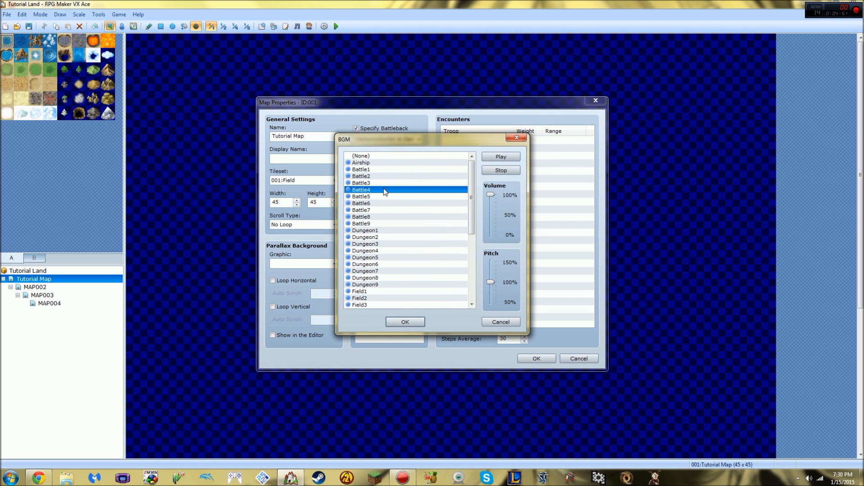
left_click(373, 162)
left_click(374, 169)
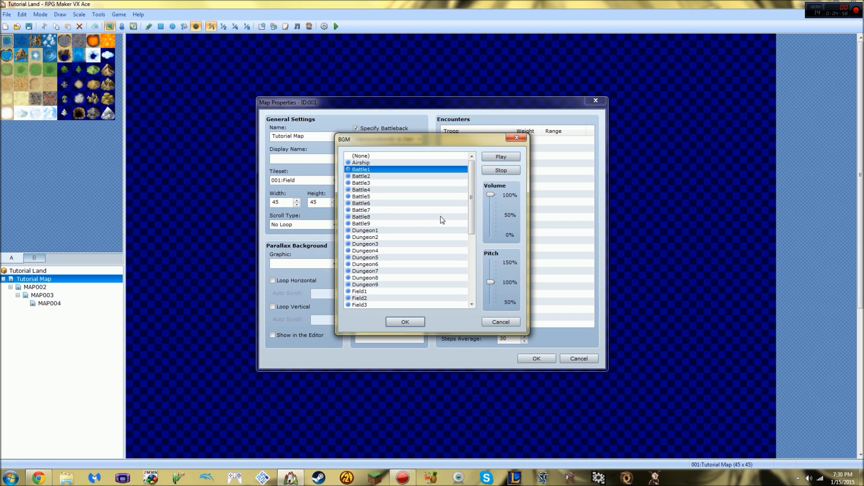
left_click(379, 178)
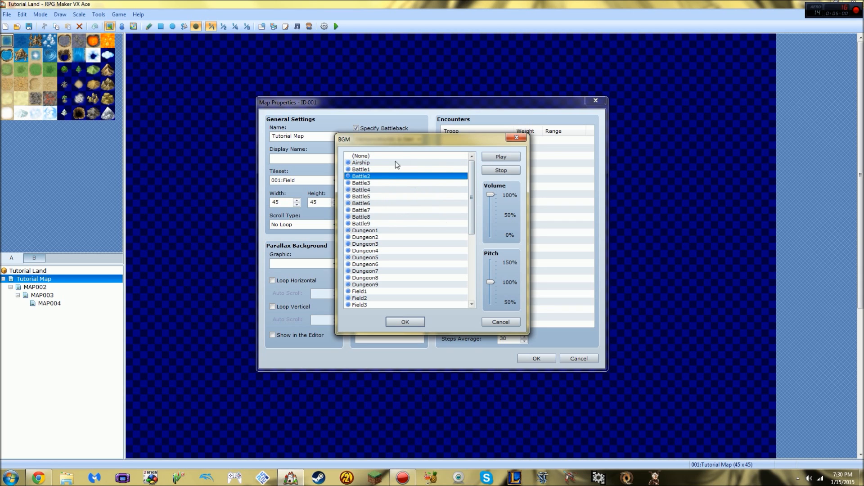
left_click(387, 162)
left_click_drag(490, 198, 491, 215)
left_click(501, 158)
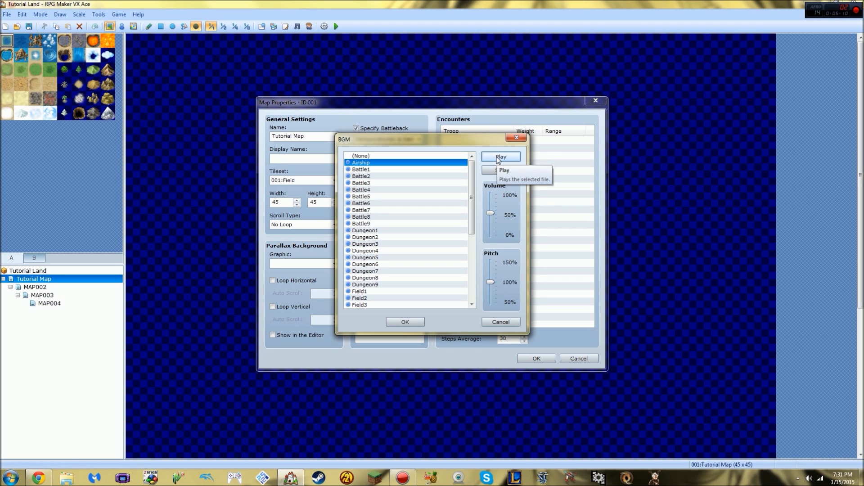
left_click(496, 171)
- Listen to several dungeon tracks, including Dungeon5 and Dungeon6, and select Dungeon8 as the background music
left_click_drag(472, 193, 471, 216)
left_click(375, 189)
left_click(383, 203)
left_click(508, 159)
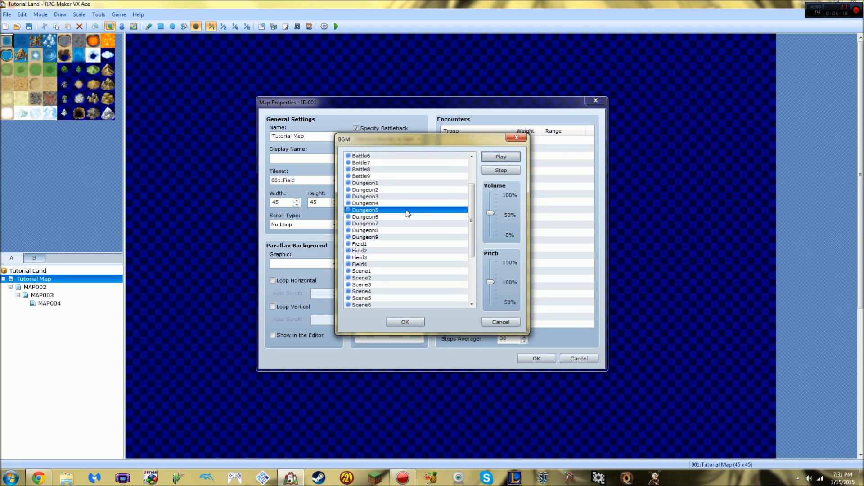
left_click(375, 217)
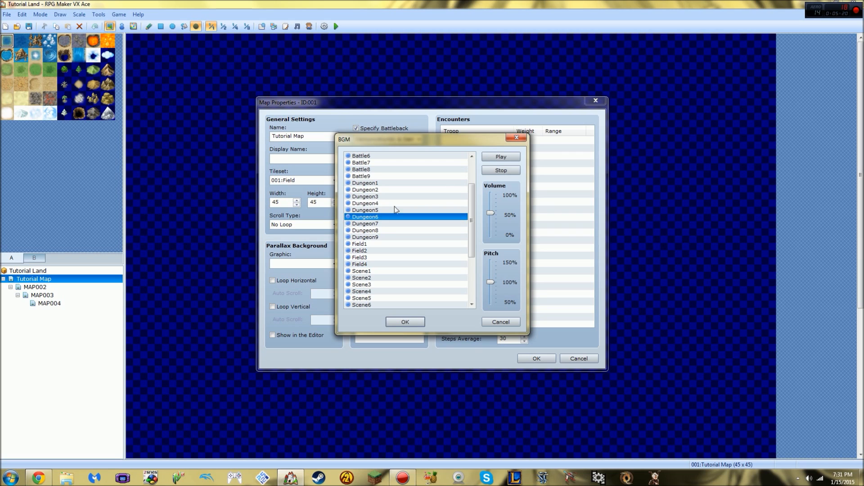
left_click(501, 158)
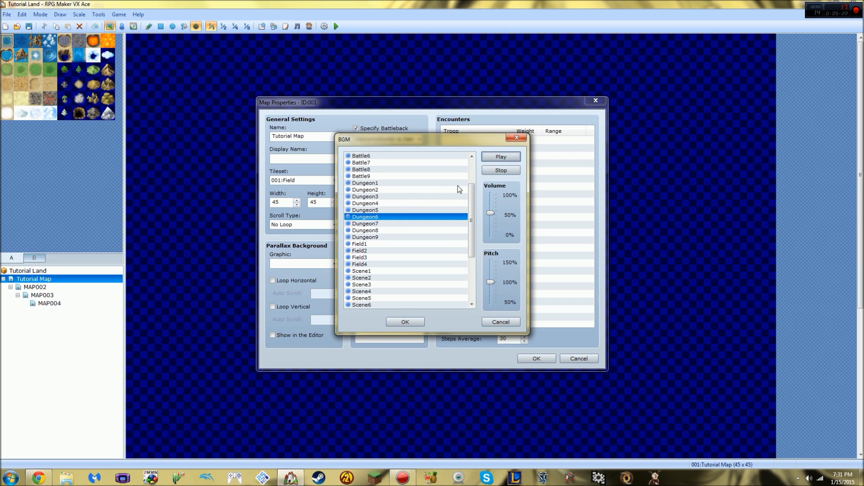
left_click(373, 224)
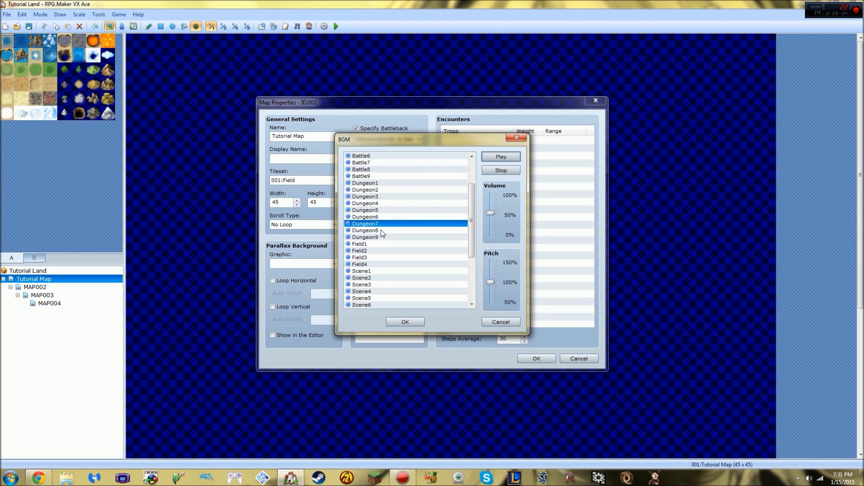
left_click(384, 230)
left_click(511, 160)
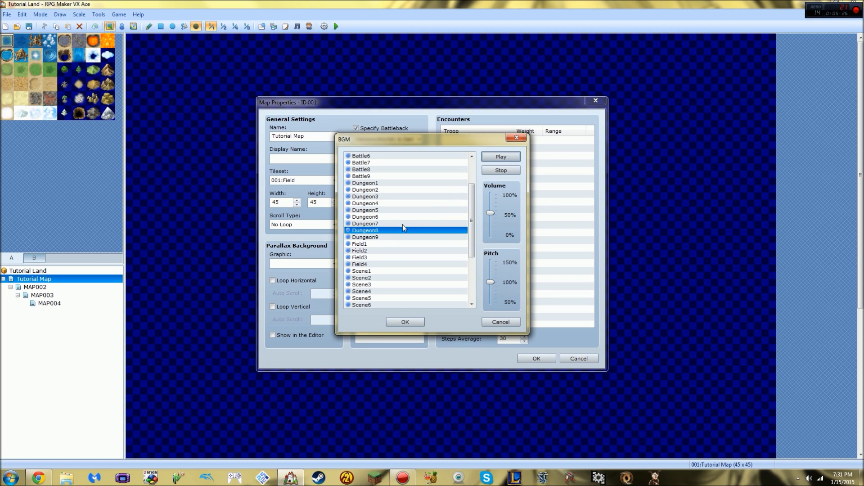
left_click(383, 237)
left_click(373, 231)
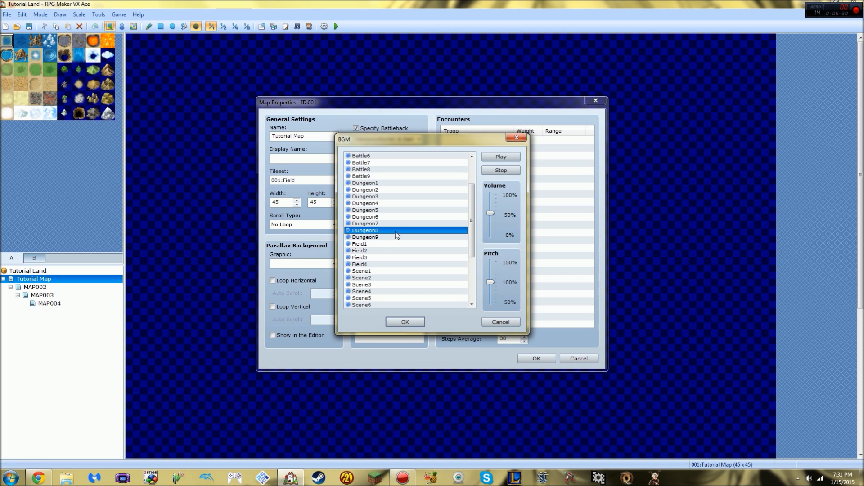
- Play Dungeon8 at different pitches, first lowered towards 50% and then raised to 150%
left_click_drag(491, 285, 492, 297)
left_click(505, 158)
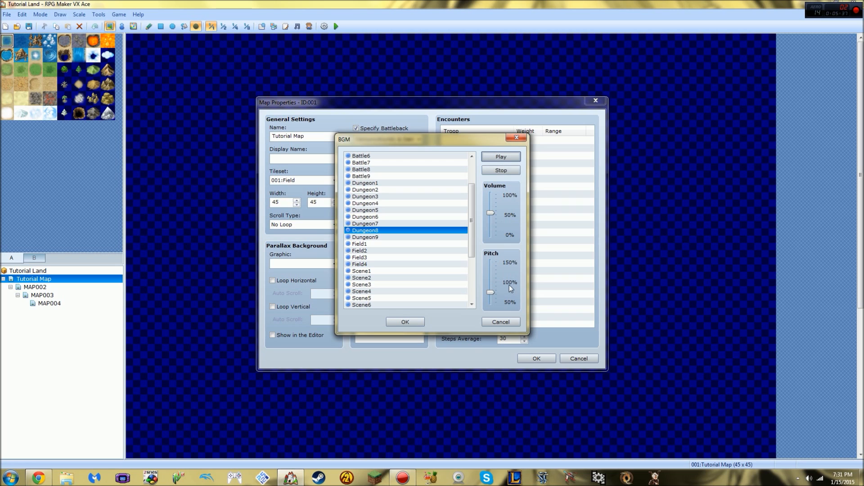
left_click_drag(491, 294, 491, 300)
left_click(497, 158)
left_click_drag(490, 301, 490, 262)
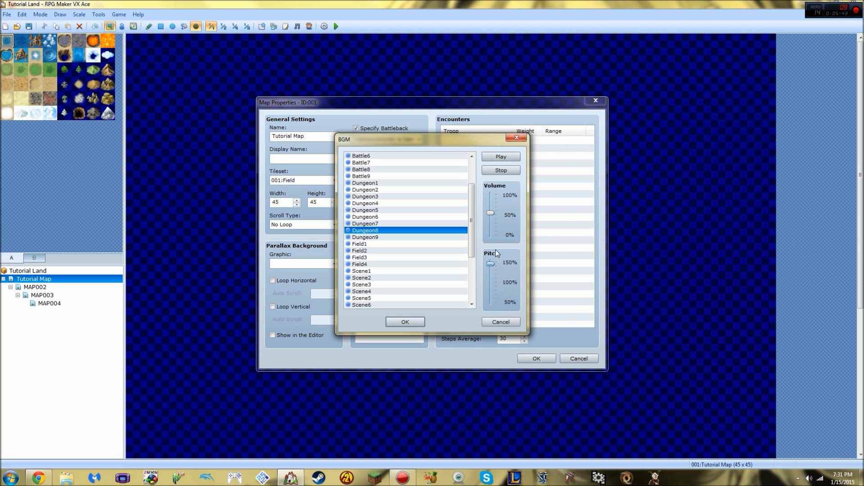
left_click(498, 157)
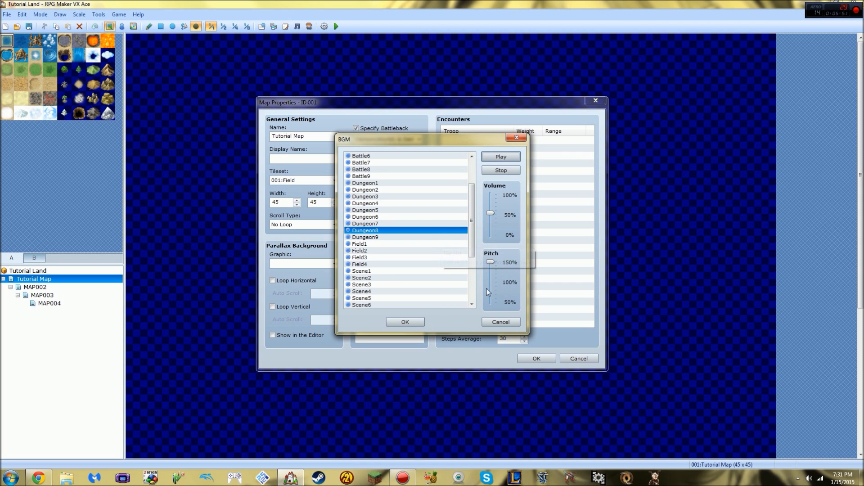
- Set the pitch of Dungeon8 to about 50% and apply it as the background music of Tutorial Map
left_click_drag(490, 263, 489, 299)
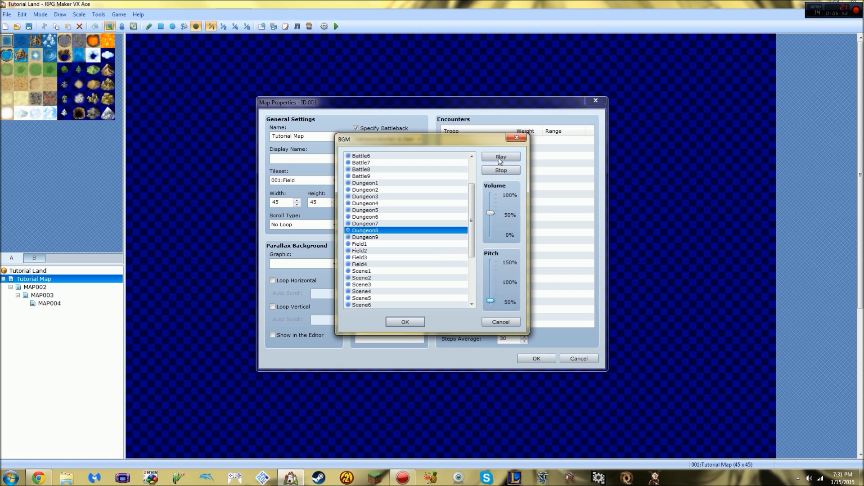
left_click(409, 320)
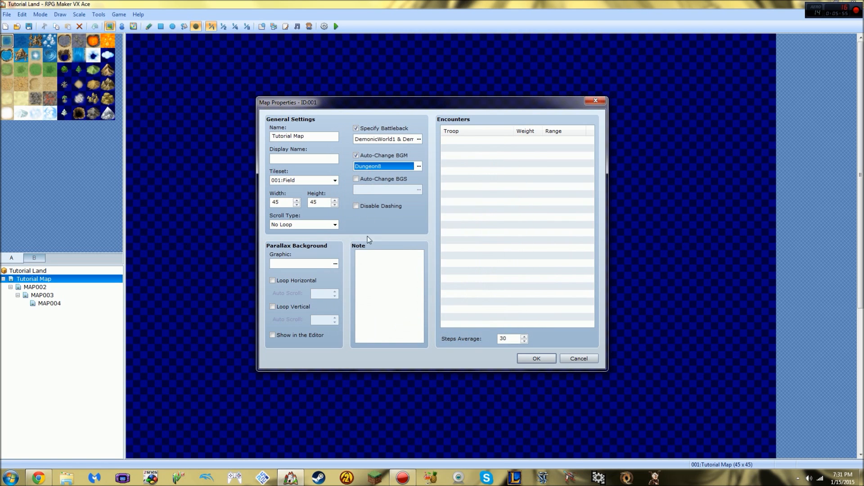
left_click(418, 166)
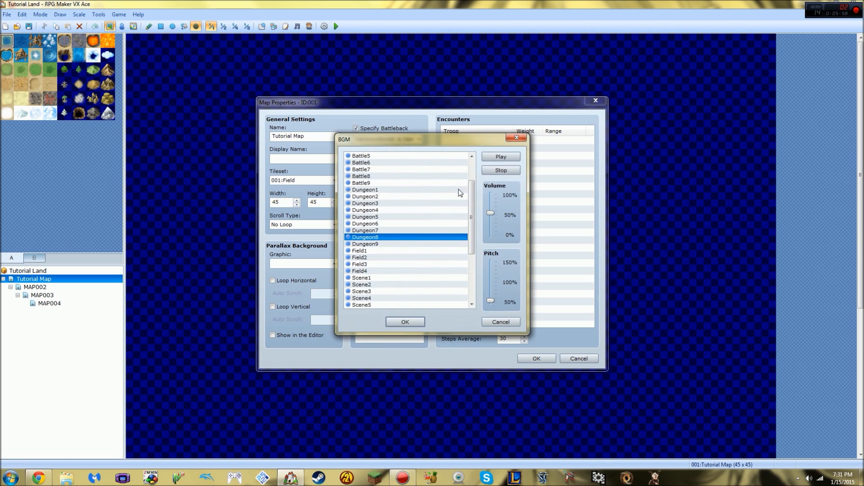
left_click(416, 320)
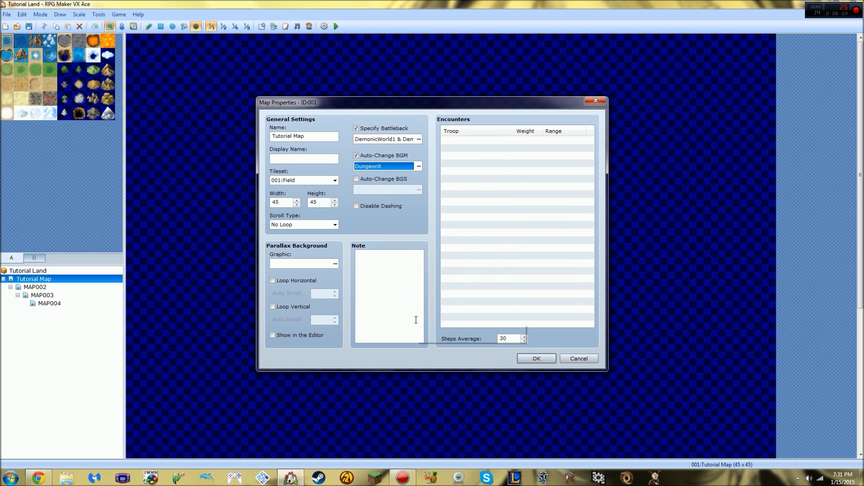
- Enable Auto-Change BGS for Tutorial Map and listen to sounds such as Drips, Clock and Quake, leaving the background sound unset
left_click(356, 179)
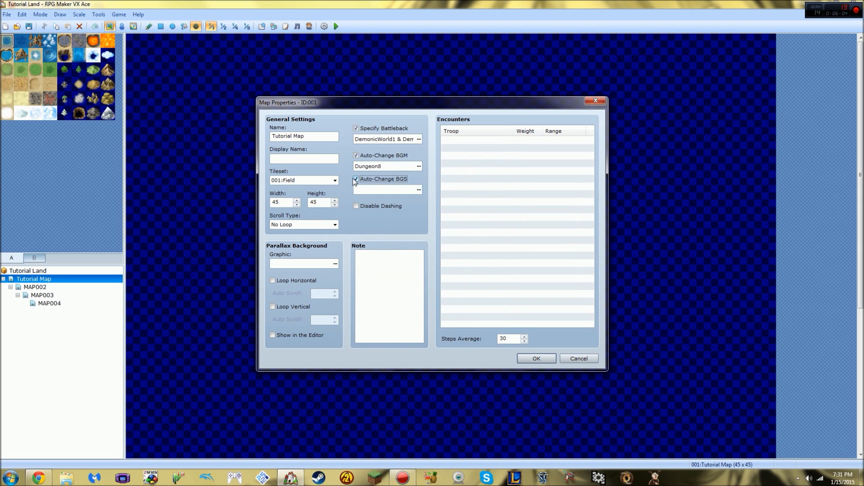
left_click(419, 190)
left_click(379, 176)
left_click(370, 162)
left_click_drag(370, 162, 366, 189)
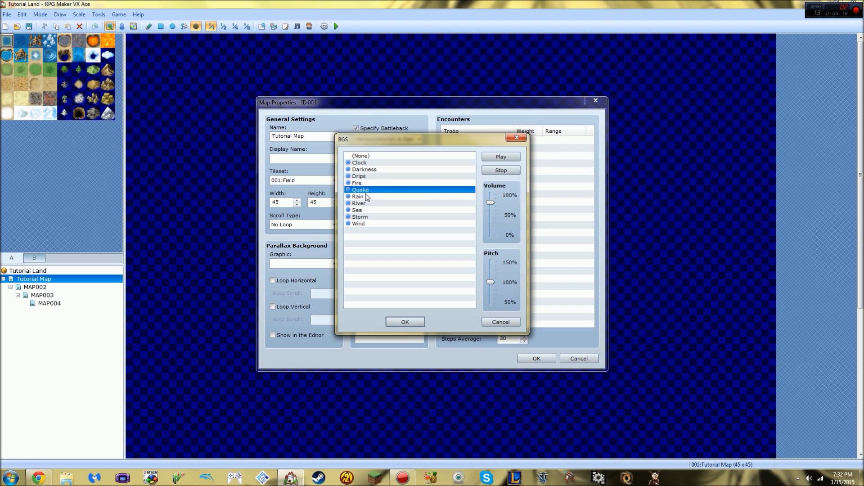
left_click(499, 170)
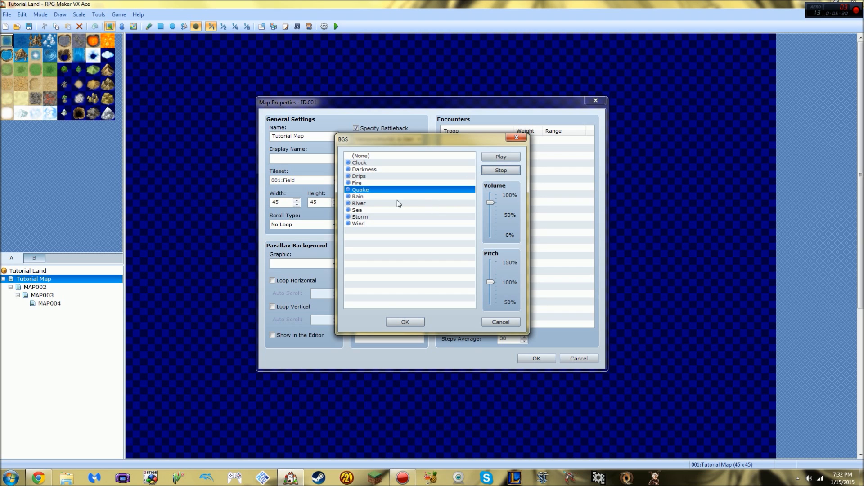
left_click(501, 322)
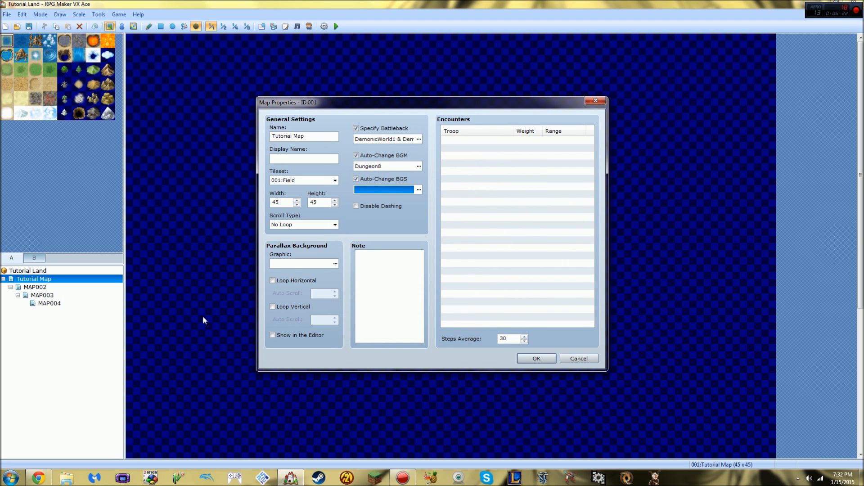
- Reopen the background sound selection and listen to Fire, Drips and Storm
left_click(419, 190)
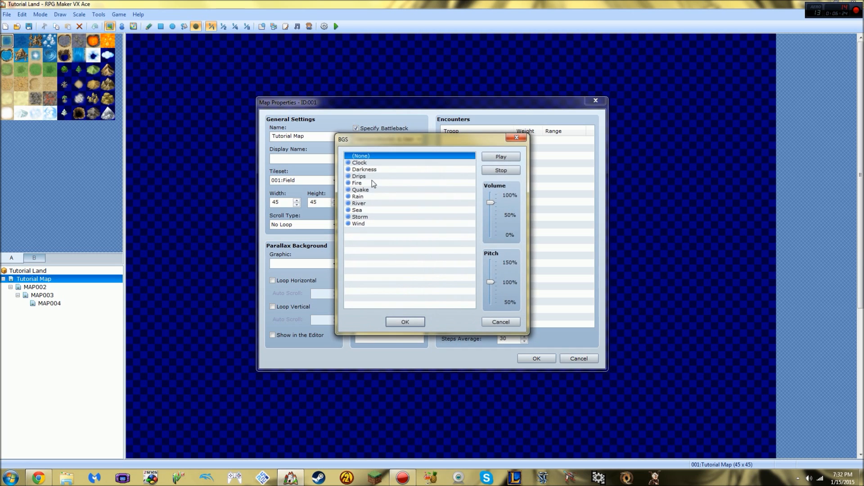
left_click(378, 183)
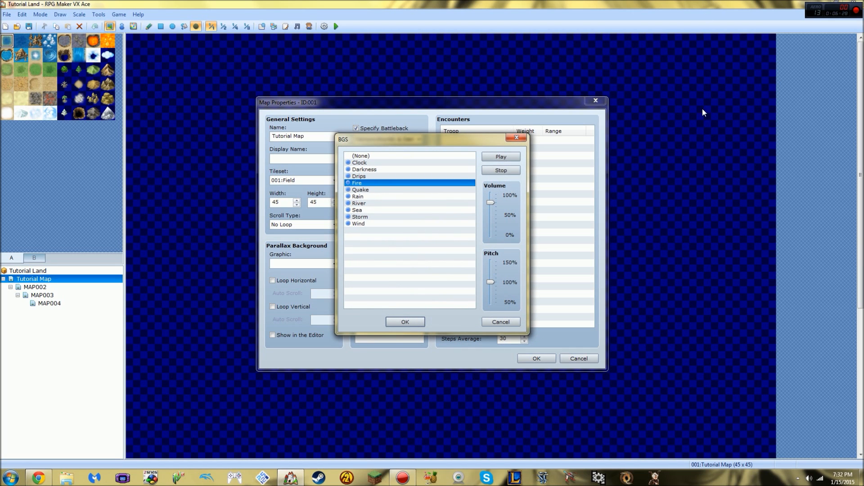
key("Up")
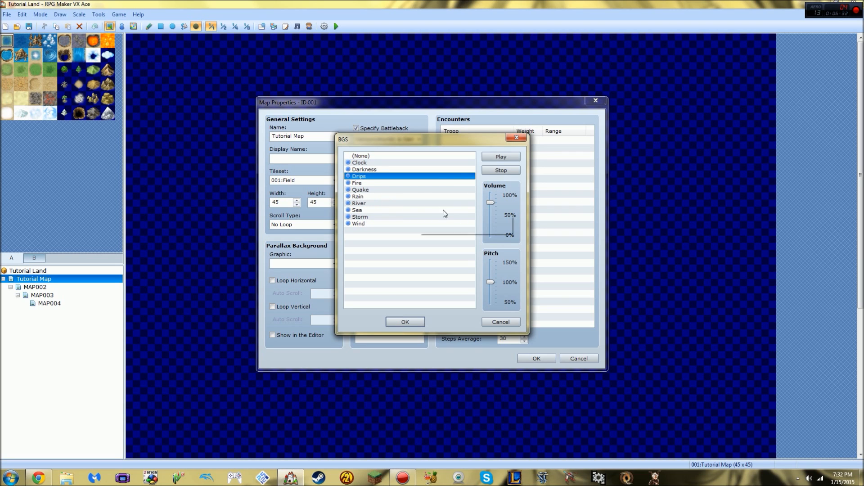
left_click(363, 217)
left_click(501, 170)
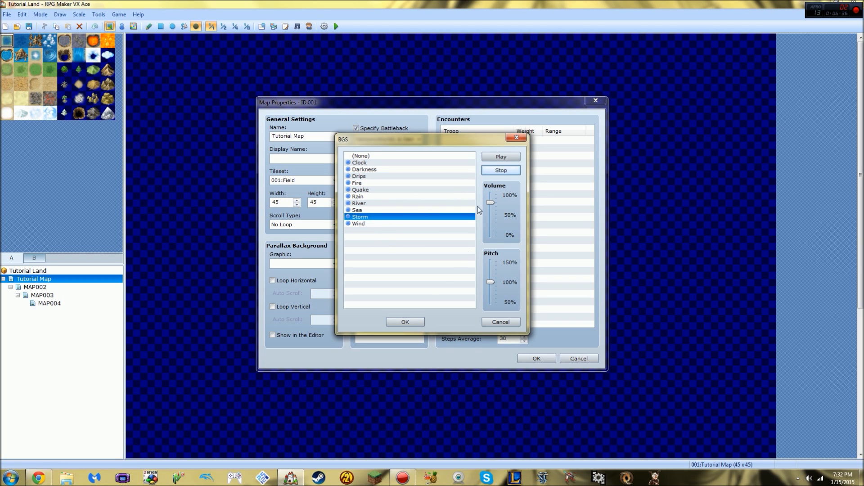
- Lower the background sound's pitch to about 50% and play Quake at that pitch
left_click(365, 191)
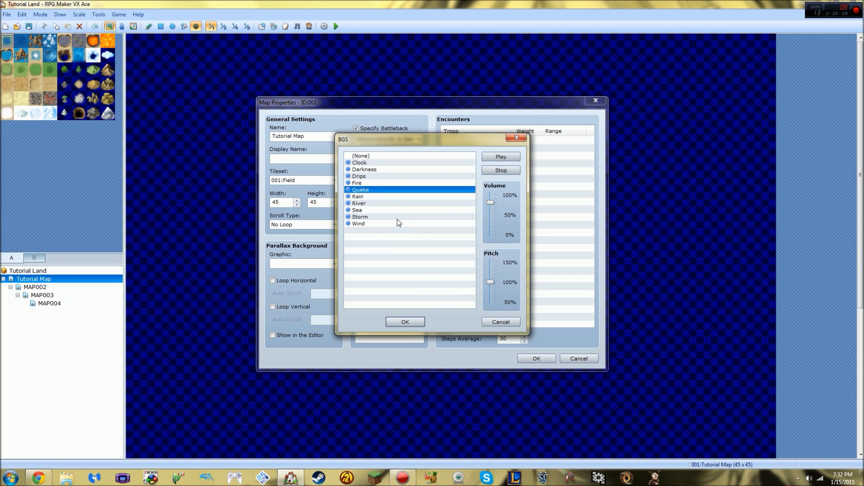
left_click_drag(493, 282, 496, 300)
left_click(372, 193)
left_click(502, 167)
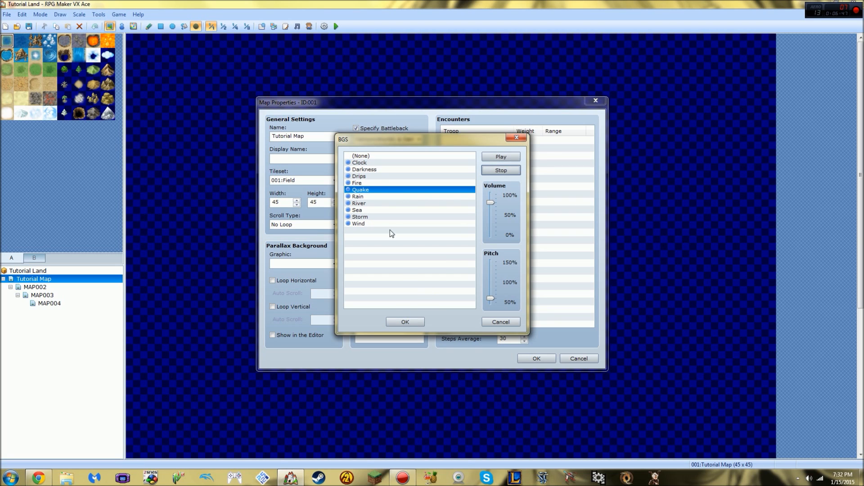
- Select Darkness as the background sound of Tutorial Map and apply it
left_click(367, 164)
left_click(369, 170)
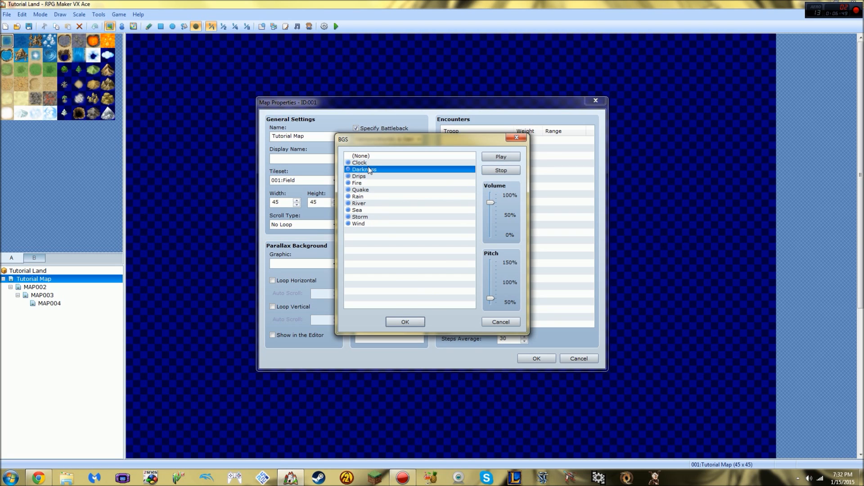
left_click(409, 322)
left_click(418, 190)
left_click(402, 322)
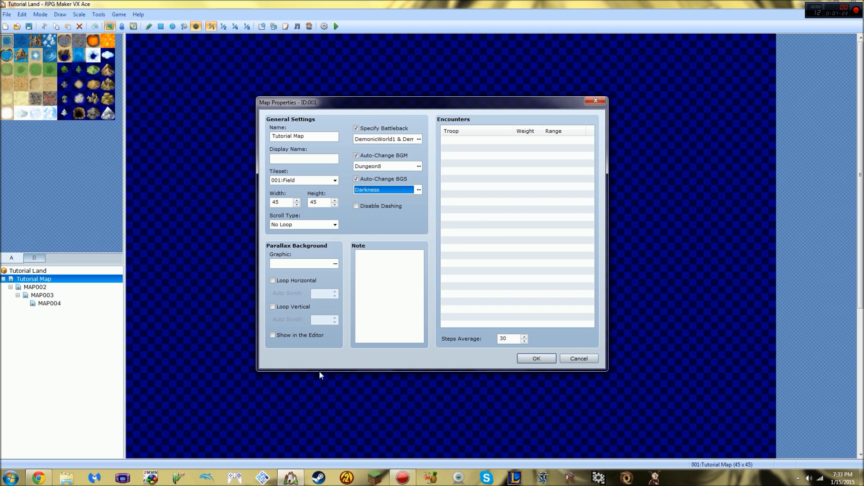
- Preview the available parallax background graphics, including the mountain, ocean and sky images, without choosing one
left_click(335, 264)
left_click(314, 212)
left_click(312, 193)
left_click(315, 172)
left_click(314, 160)
left_click(311, 194)
left_click(316, 220)
left_click(316, 234)
left_click(313, 205)
left_click(311, 179)
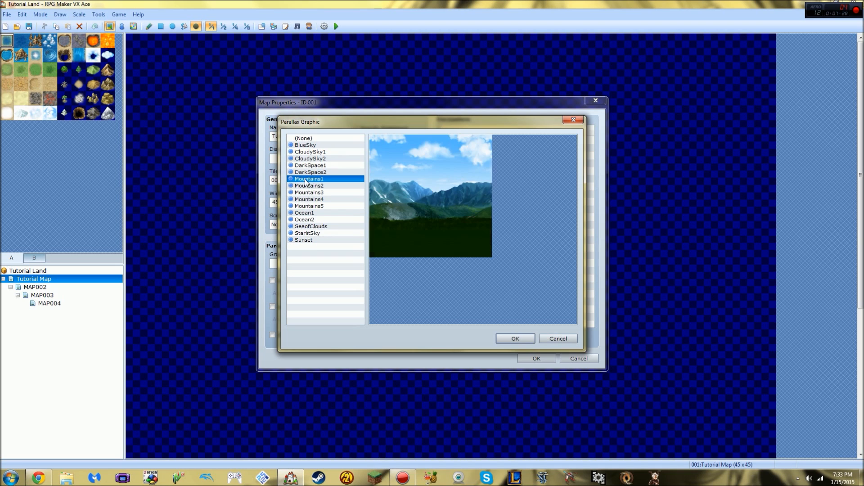
left_click(556, 339)
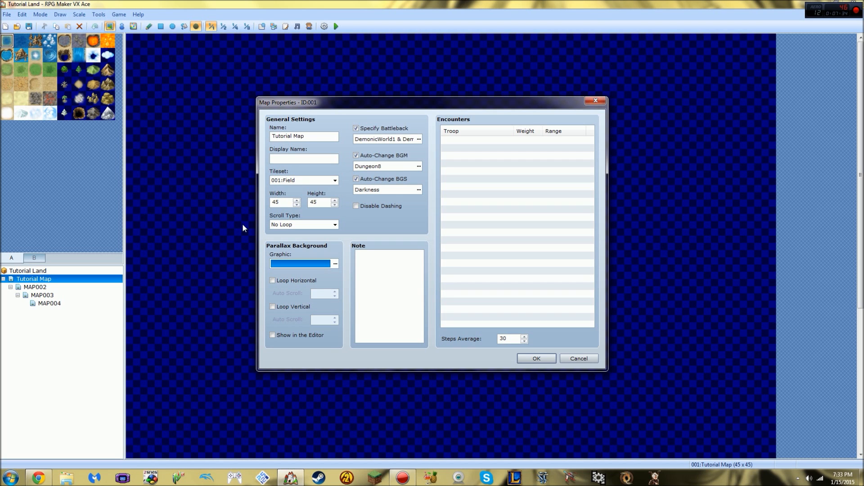
left_click(335, 264)
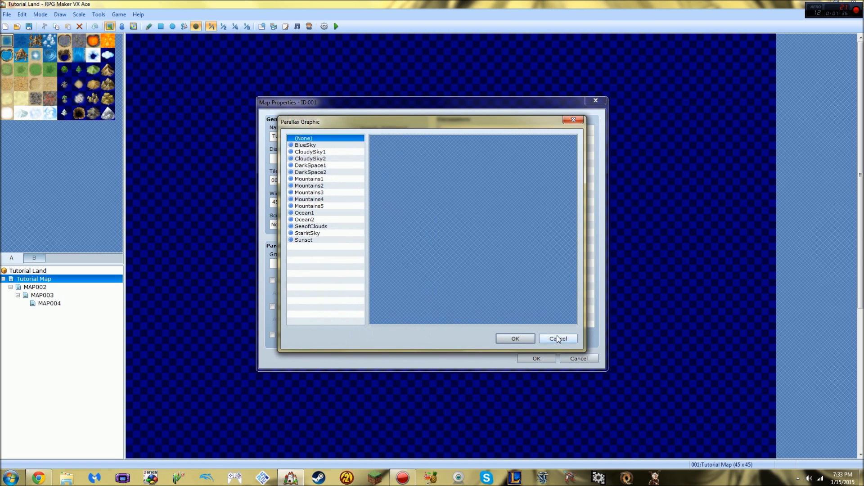
left_click(557, 339)
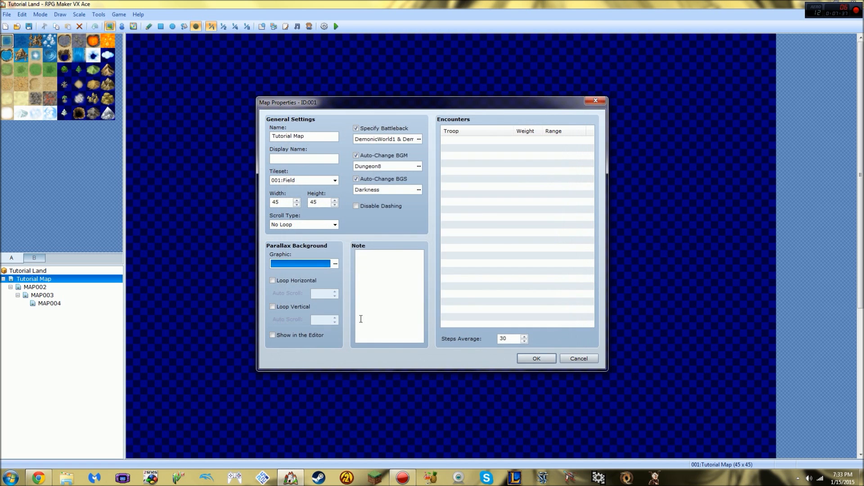
- Switch the parallax background's Loop Horizontal and Loop Vertical options on and back off
left_click(280, 280)
left_click(273, 307)
left_click(274, 282)
left_click(274, 304)
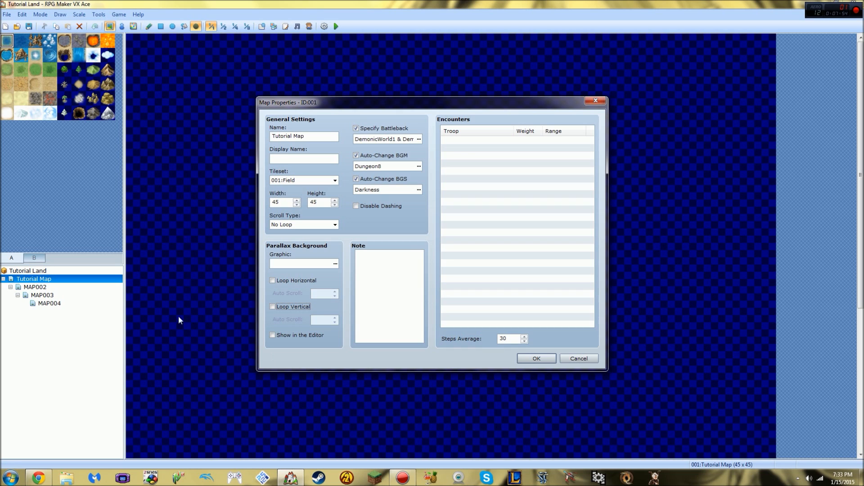
- Apply the properties of Tutorial Map, then review them once more and confirm
left_click(535, 359)
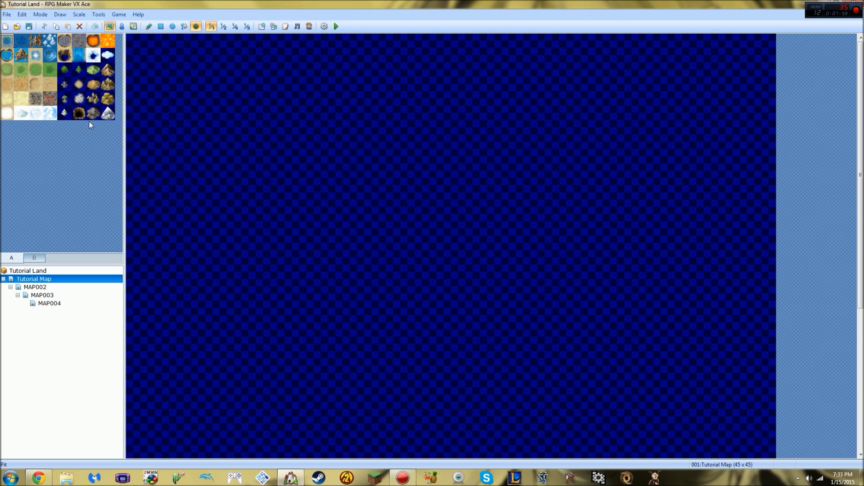
right_click(50, 277)
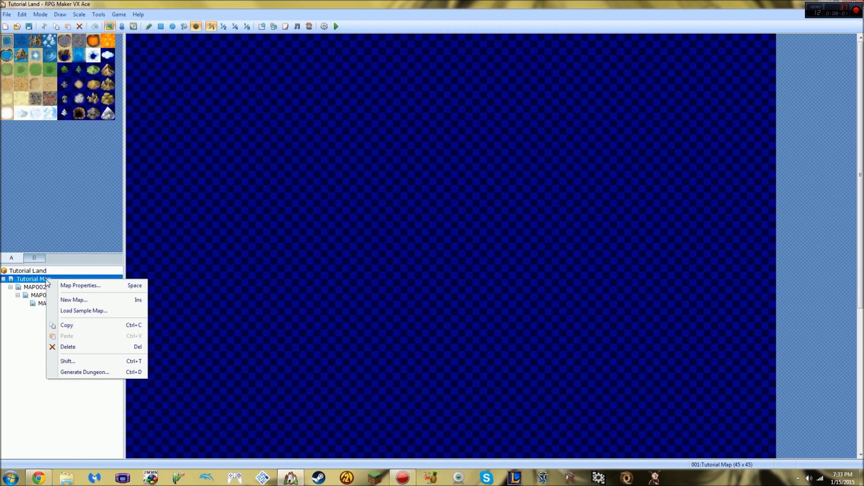
left_click(81, 284)
left_click(536, 359)
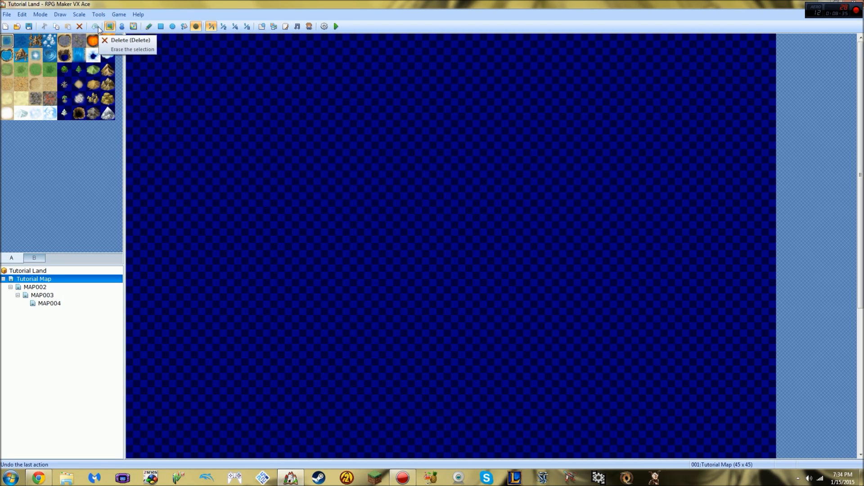
- Try to paint freehand strokes on the empty map with different terrain tiles and undo them
left_click(20, 54)
left_click_drag(194, 113, 441, 225)
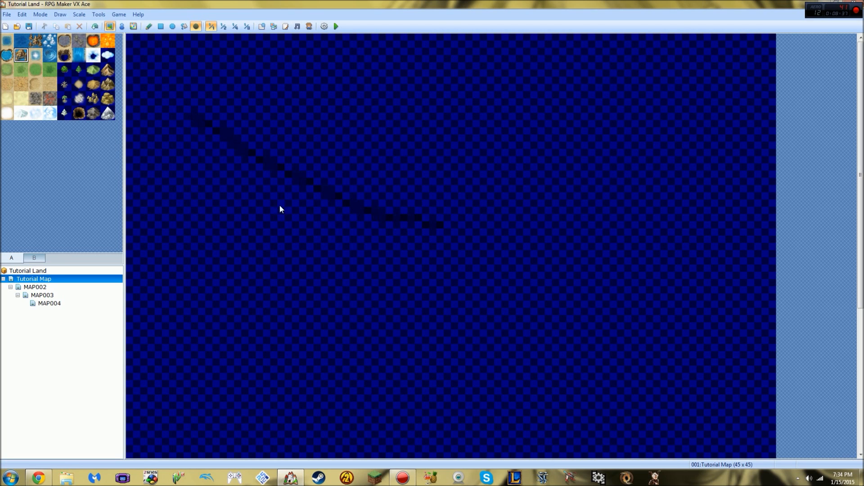
left_click(94, 26)
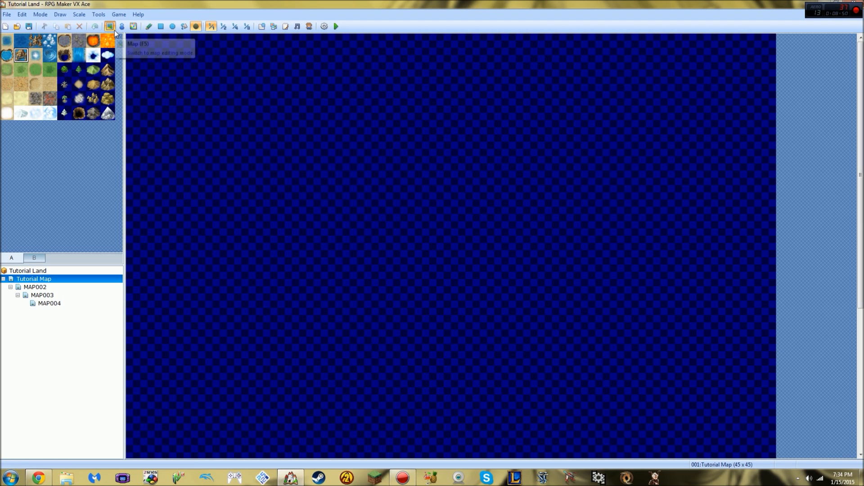
left_click(52, 87)
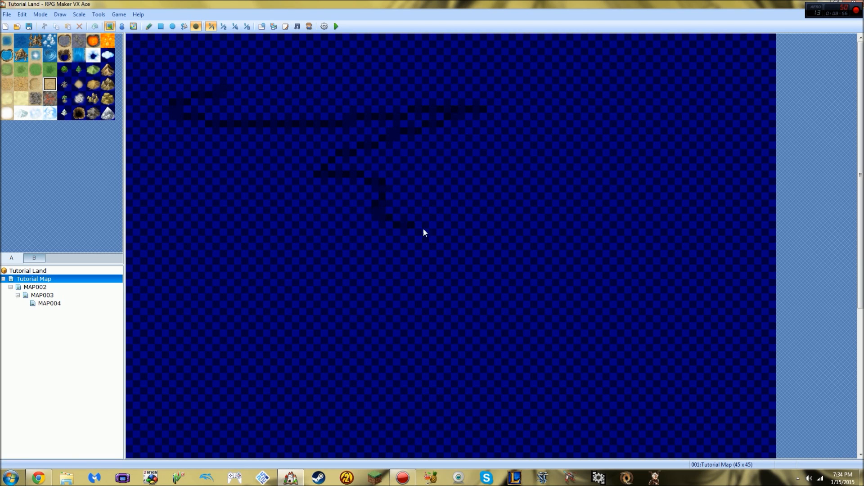
left_click(35, 83)
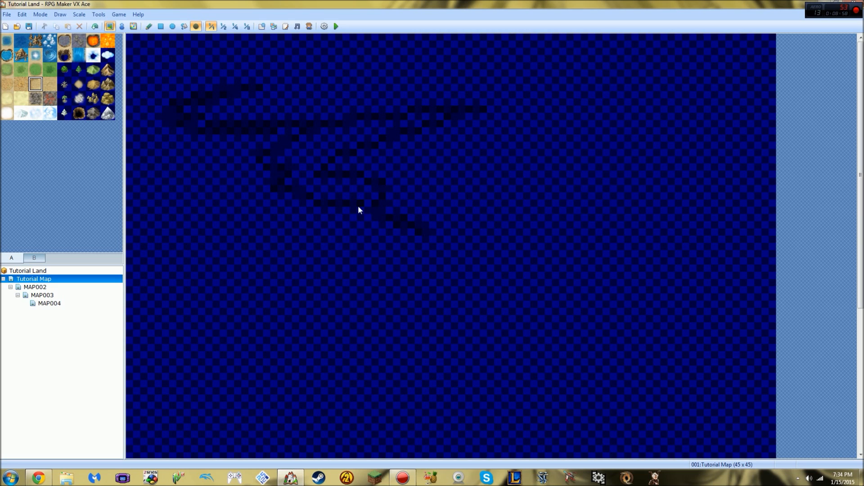
left_click(95, 26)
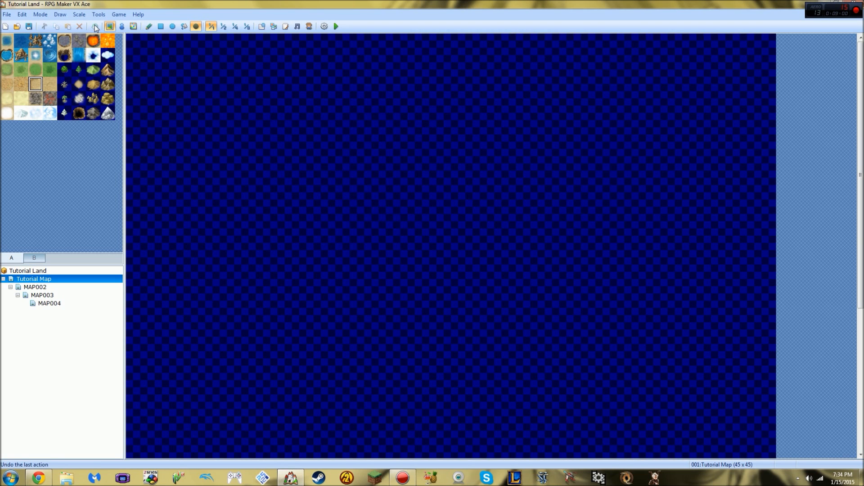
- Flood-fill the whole of Tutorial Map with the rough sand terrain tile and switch to the Pencil tool
left_click(50, 83)
left_click(34, 259)
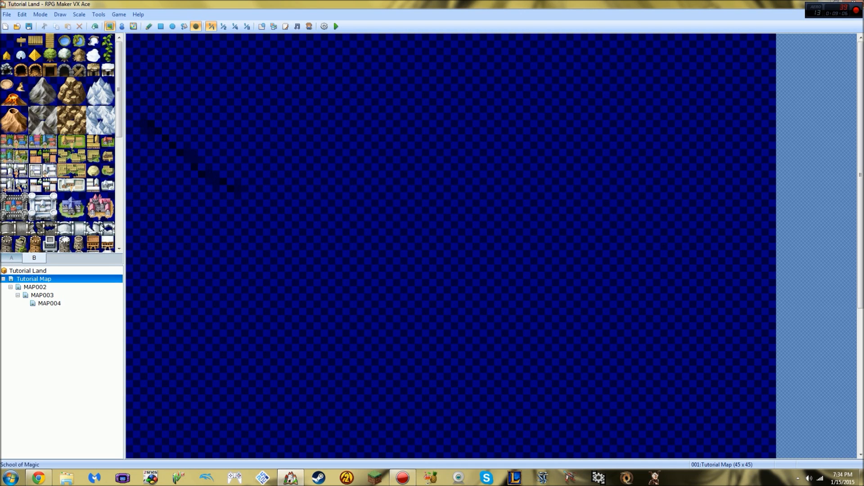
left_click(10, 258)
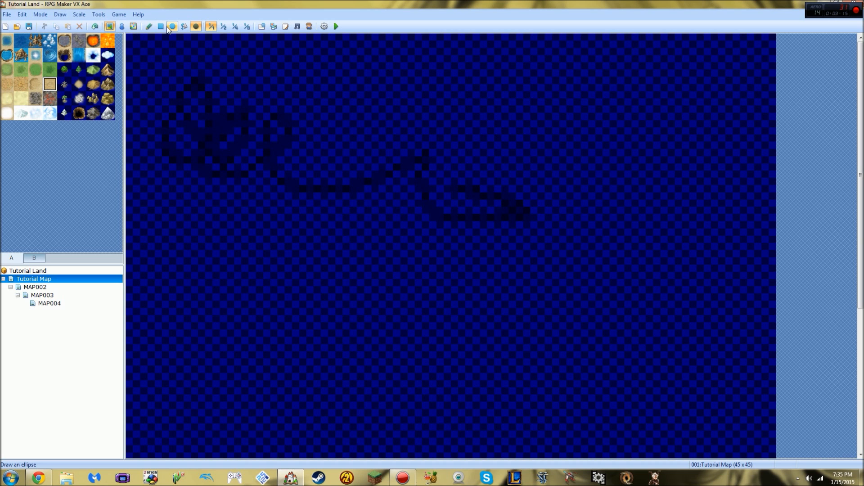
left_click(185, 26)
left_click(320, 245)
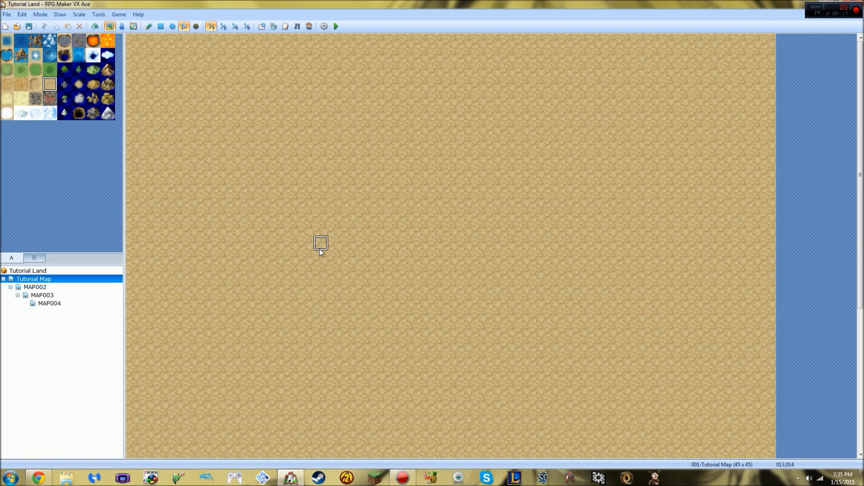
left_click(148, 26)
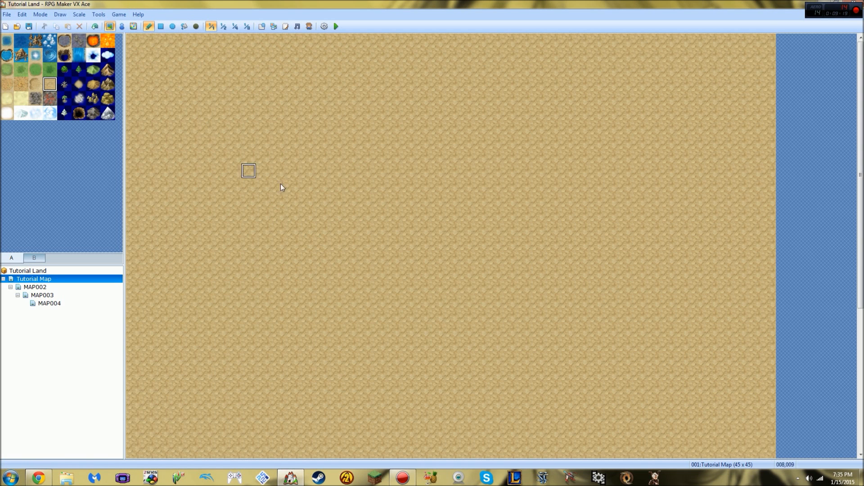
- Draw a test stroke on the sand with the neighbouring desert tile, undo it and reselect the rough sand tile
left_click(35, 84)
mouse_move(159, 97)
left_mouse_down()
mouse_move(252, 146)
mouse_move(250, 191)
left_mouse_up()
left_click(93, 27)
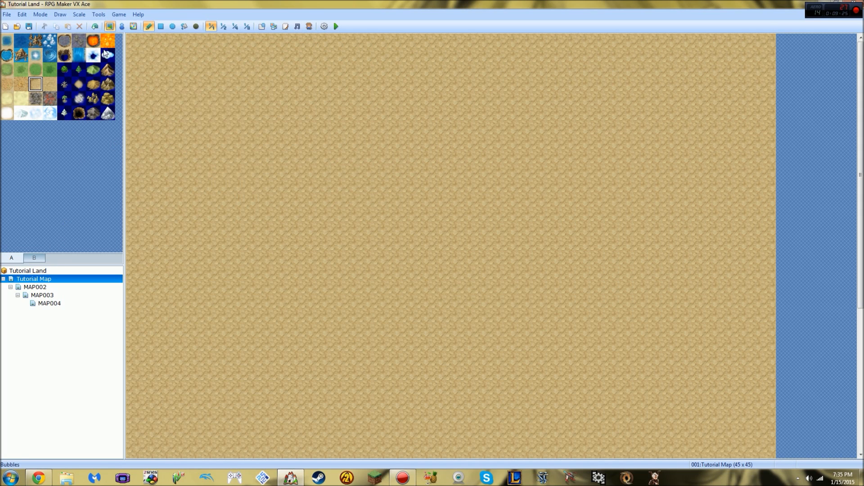
left_click(50, 83)
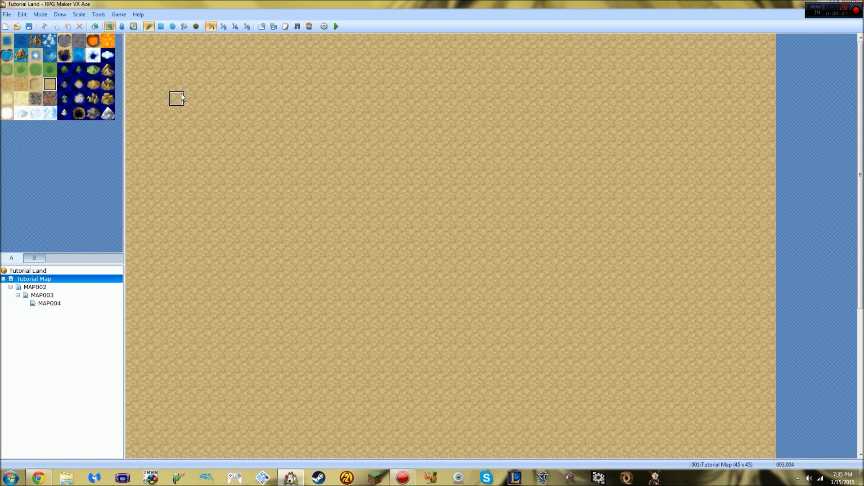
- Draw an irregular freehand patch of brown rocky mountains in the upper-left area of the map
left_click(108, 84)
mouse_move(261, 85)
left_mouse_down()
mouse_move(222, 201)
mouse_move(403, 116)
mouse_move(228, 199)
left_mouse_up()
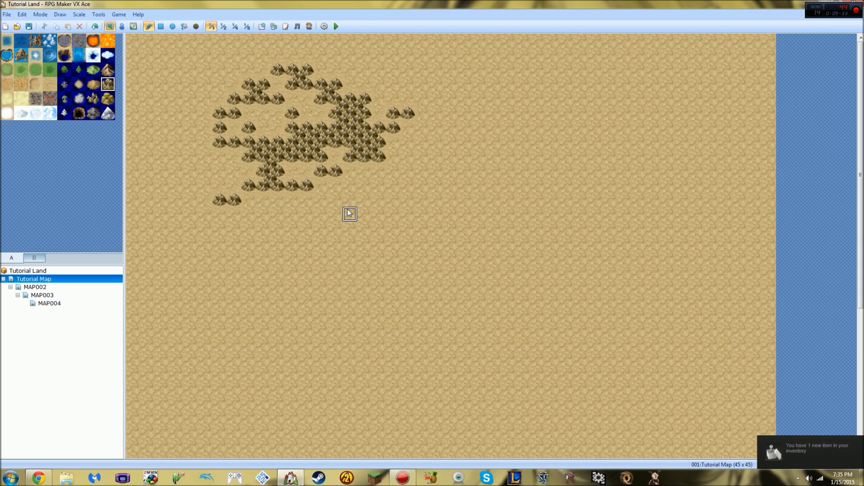
- Draw a mountain rectangle about 19 by 10 tiles below the freehand patch and an ellipse about 12 by 9 tiles to its right
left_click(161, 26)
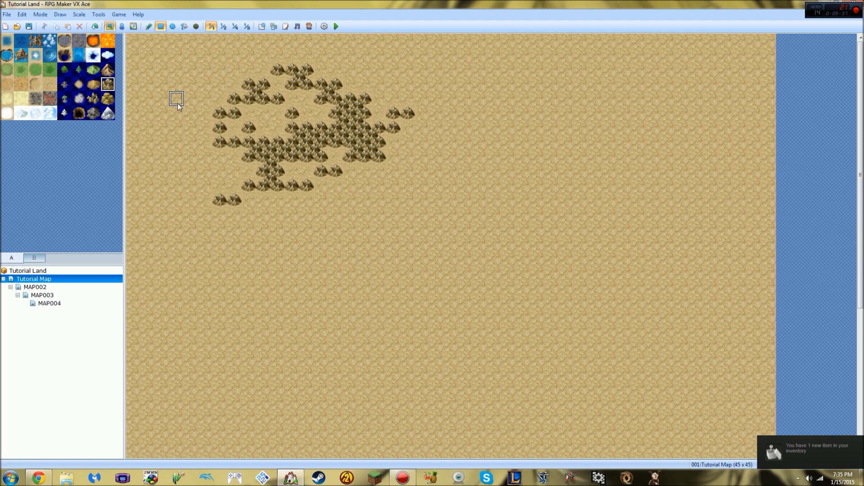
left_click_drag(216, 225, 472, 358)
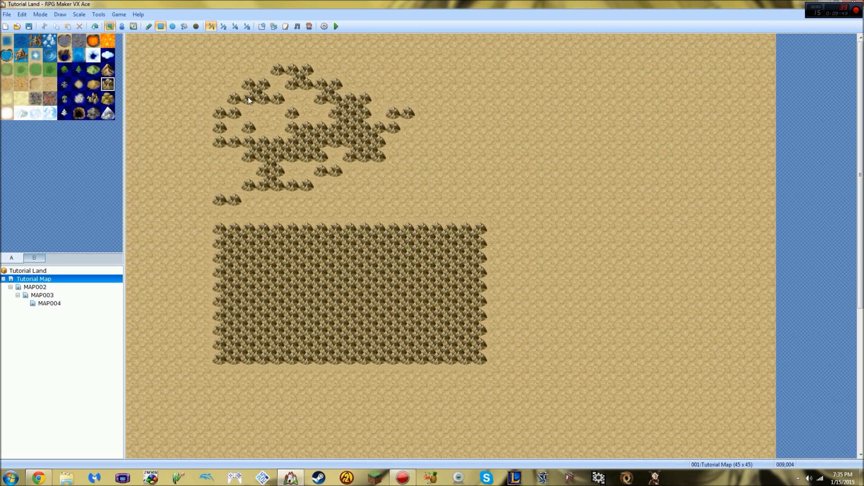
left_click(171, 27)
left_click_drag(492, 96, 644, 206)
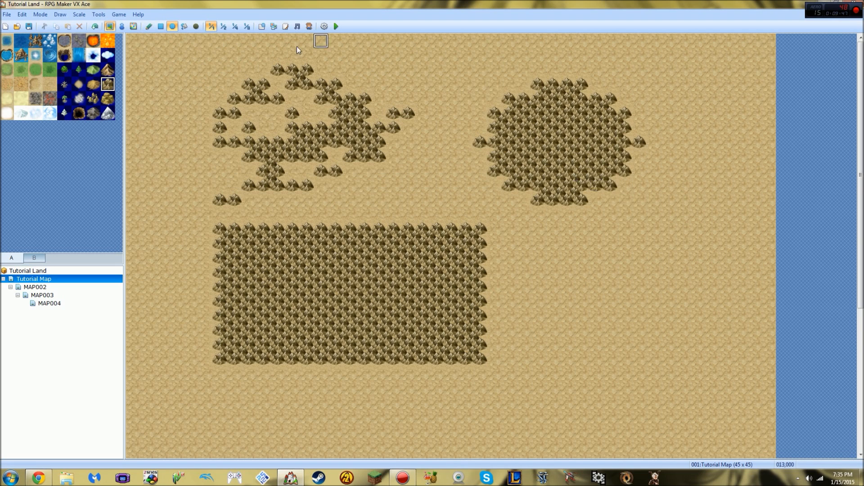
- Flood-fill the sand and its enclosed pockets with brown rocky mountains, and refill the whole map with the rough sand tile
left_click(182, 27)
left_click(150, 105)
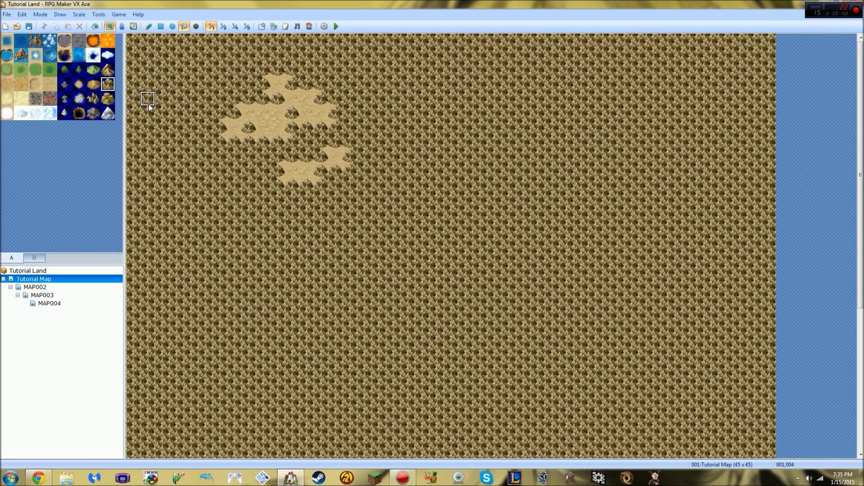
left_click(303, 170)
left_click(336, 158)
left_click(310, 115)
left_click(285, 90)
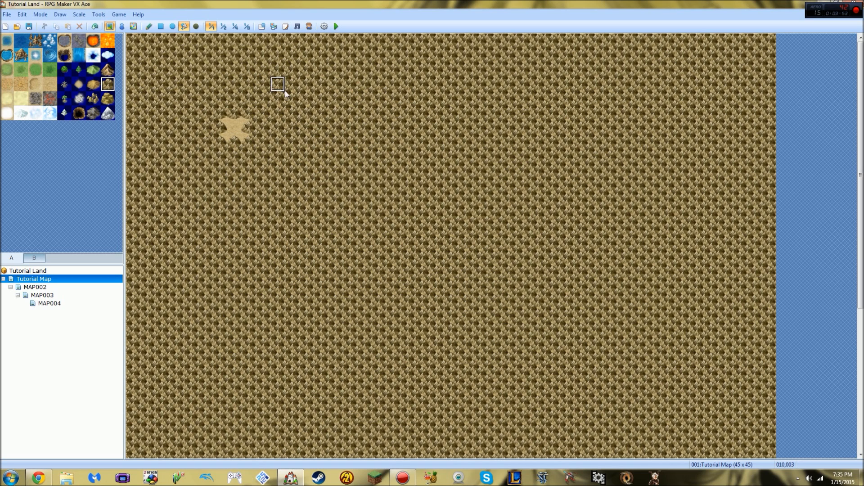
left_click(235, 131)
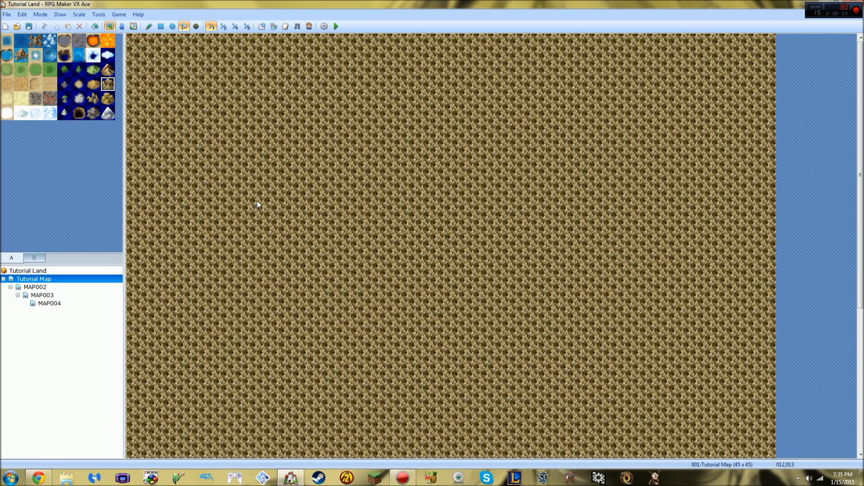
left_click(49, 84)
left_click(225, 149)
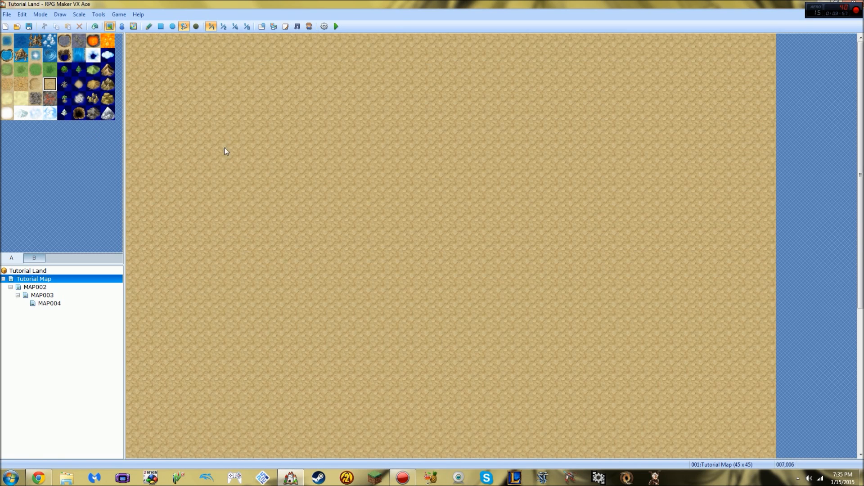
- Draw a rectangle of brown rocky mountains about 13 by 9 tiles in the upper-left area of the map
left_click(196, 26)
left_click(162, 26)
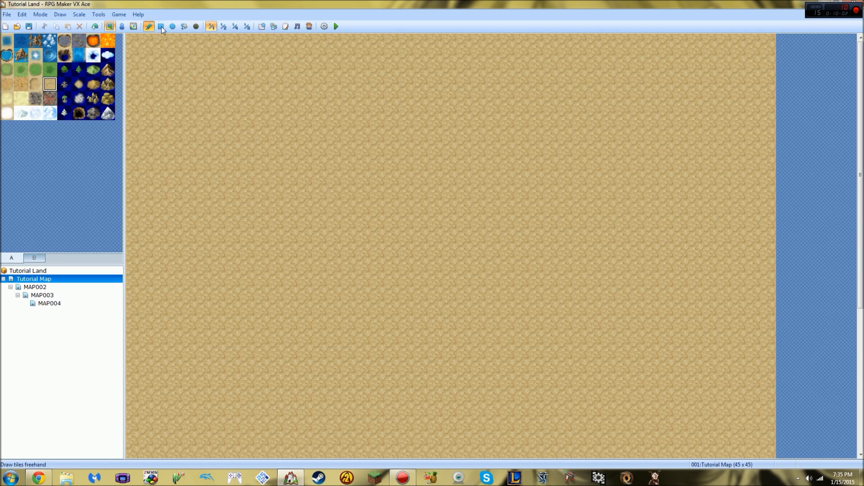
left_click(108, 83)
left_click_drag(234, 140, 403, 245)
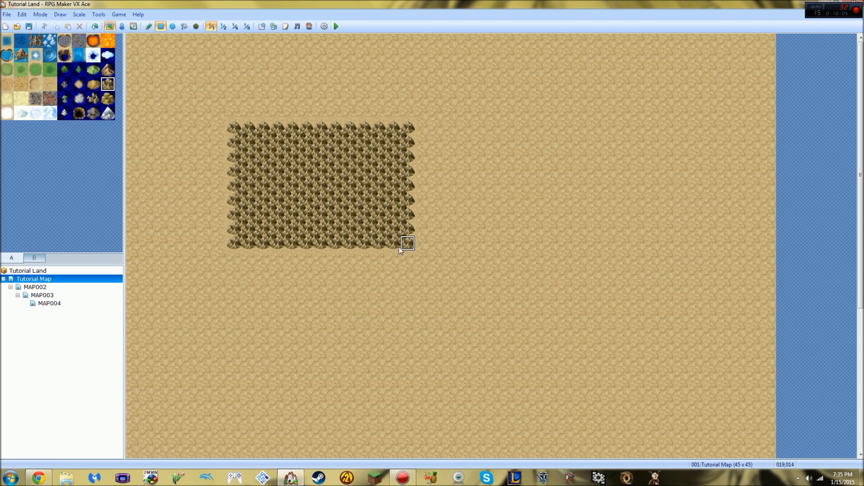
- Shade a strip along the mountain rectangle's upper edge with the Shadow Pen, adding small raised marks above its right end
left_click(196, 26)
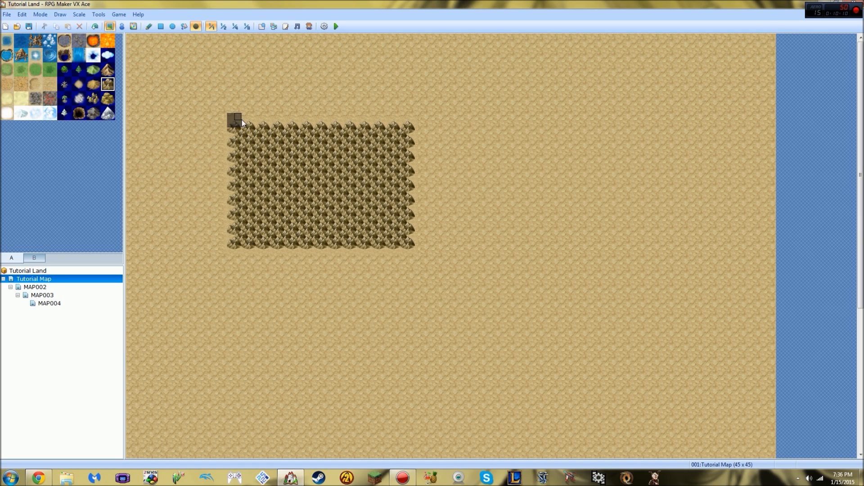
left_click_drag(263, 122, 307, 124)
mouse_move(361, 124)
left_mouse_down()
mouse_move(404, 125)
mouse_move(317, 118)
left_mouse_up()
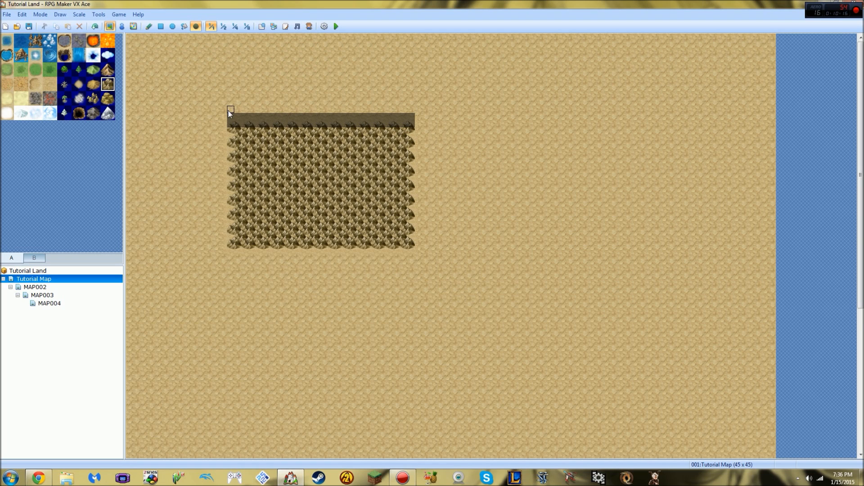
left_click_drag(316, 125, 388, 125)
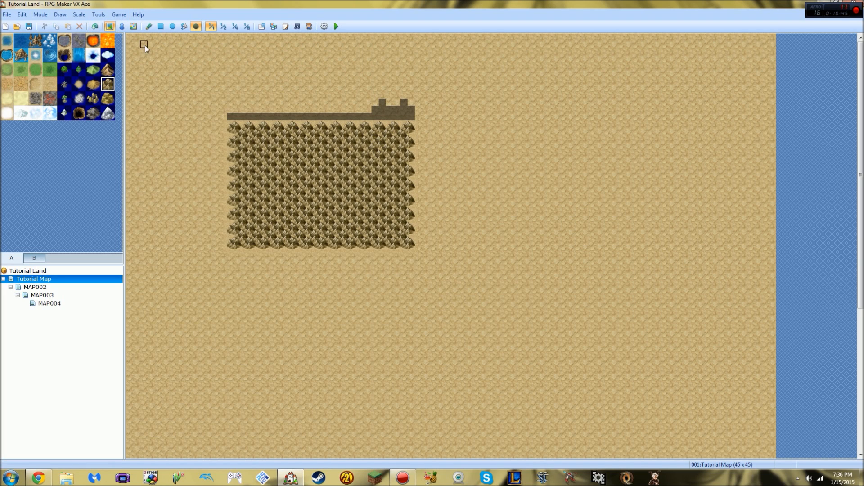
- Flood-fill the mountain rectangle with the rough sand tile
left_click(183, 28)
left_click(49, 82)
left_click(264, 176)
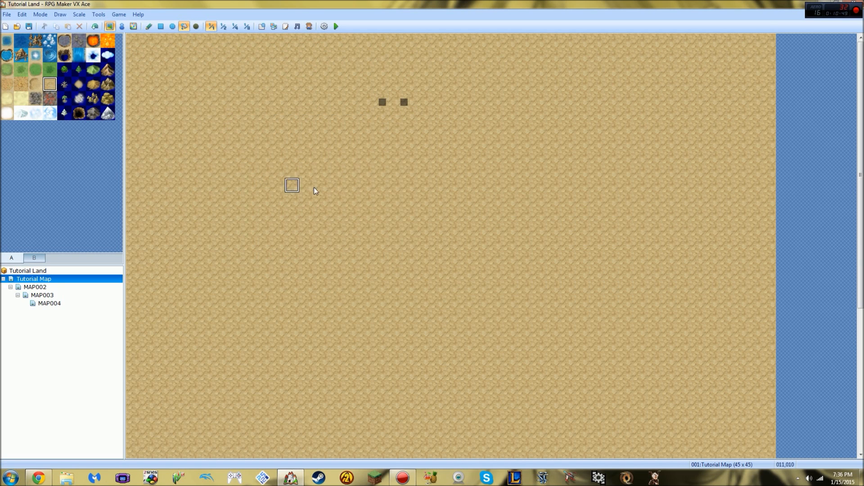
- View the map at 1:2, 1:4 and 1:8 scale and return to 1:1 scale
left_click(222, 27)
left_click(212, 26)
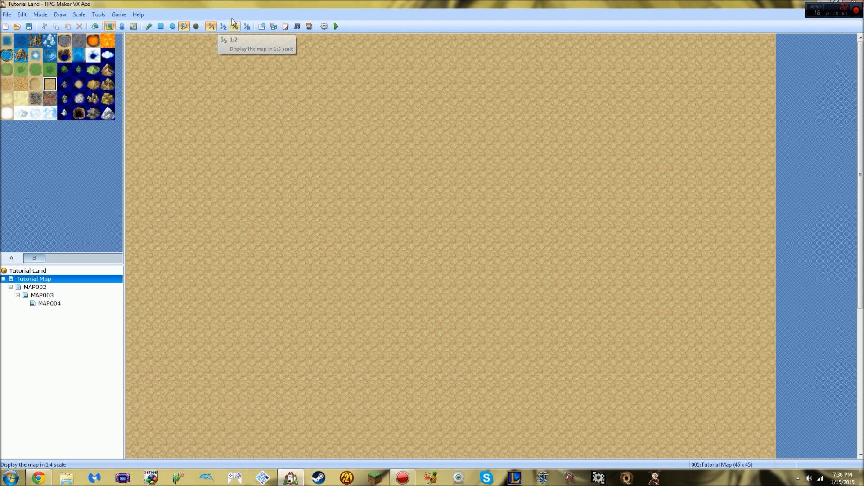
left_click(224, 26)
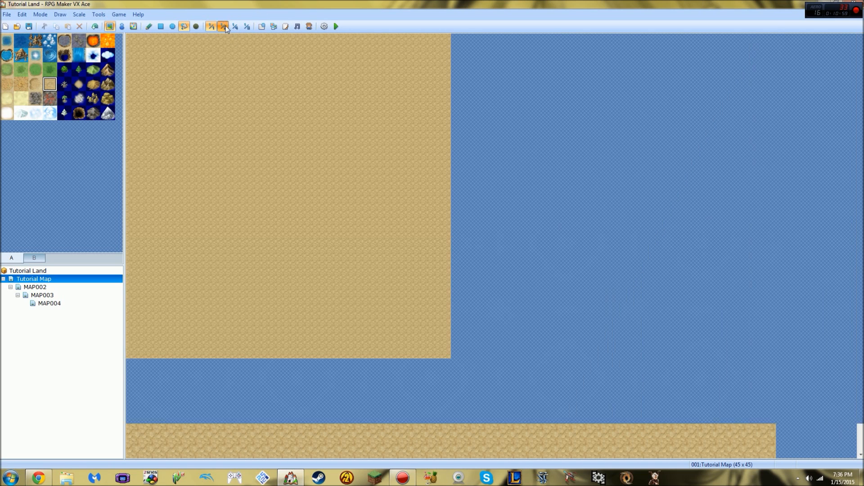
left_click(235, 26)
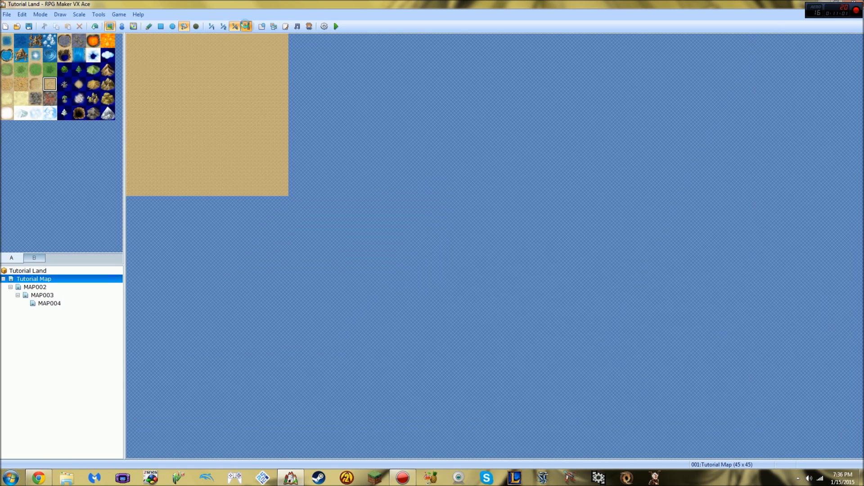
left_click(247, 26)
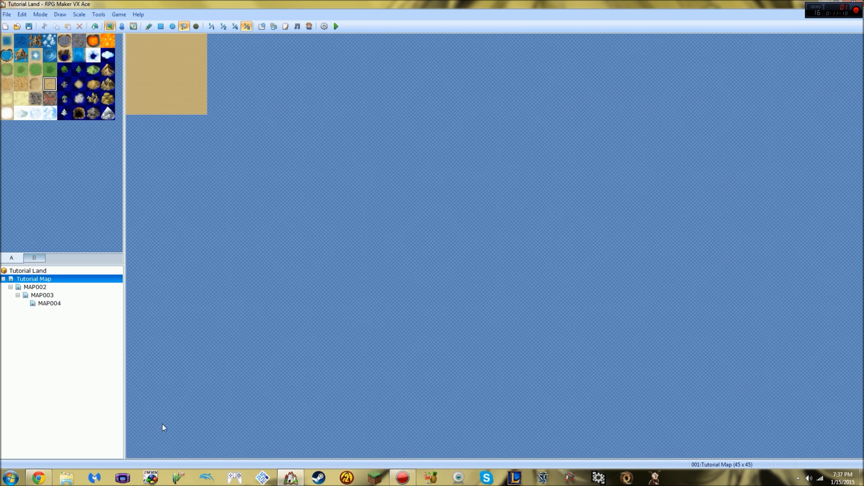
left_click(211, 26)
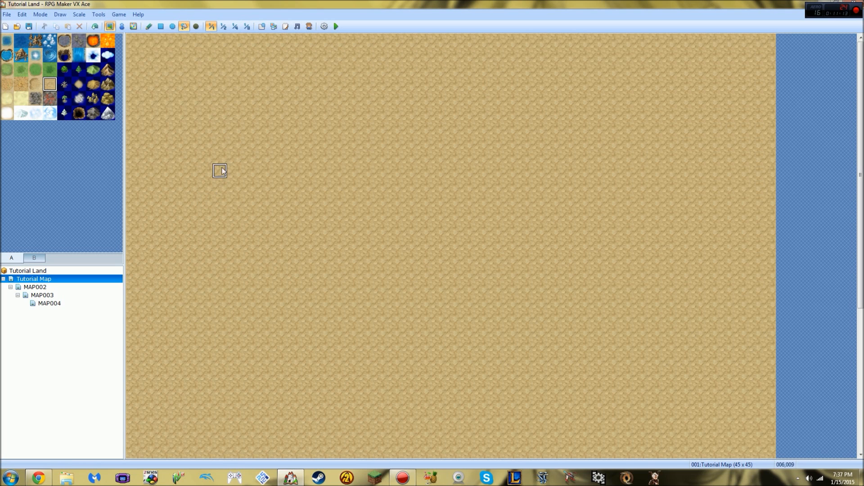
- At 1:8 scale, draw a High Mountain (Rock) rectangle about 10 by 9 tiles in the upper-left area and cover it with rough sand
left_click(246, 26)
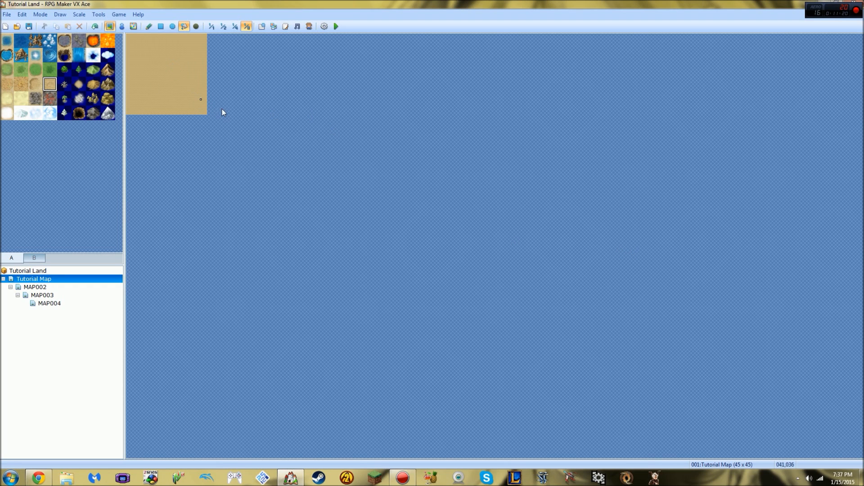
left_click(161, 27)
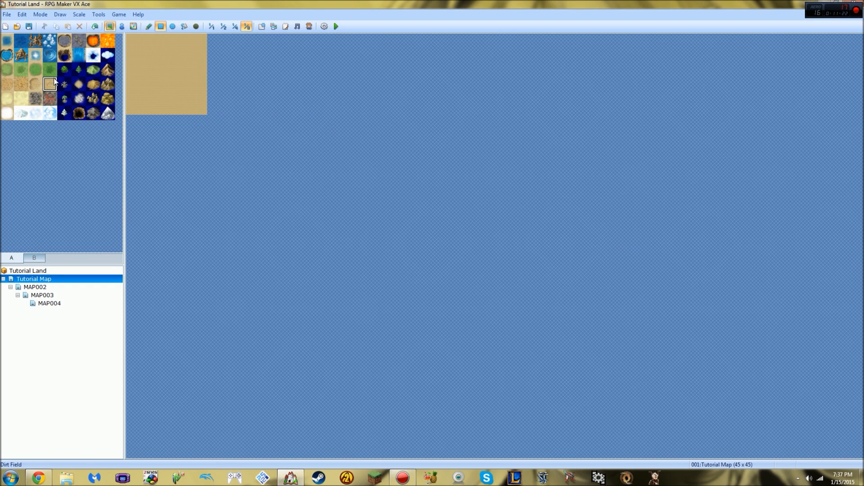
left_click(107, 69)
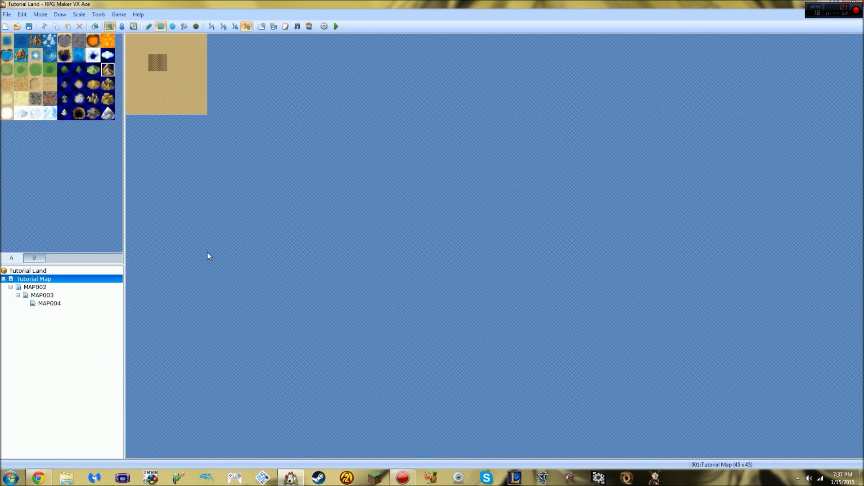
left_click(48, 83)
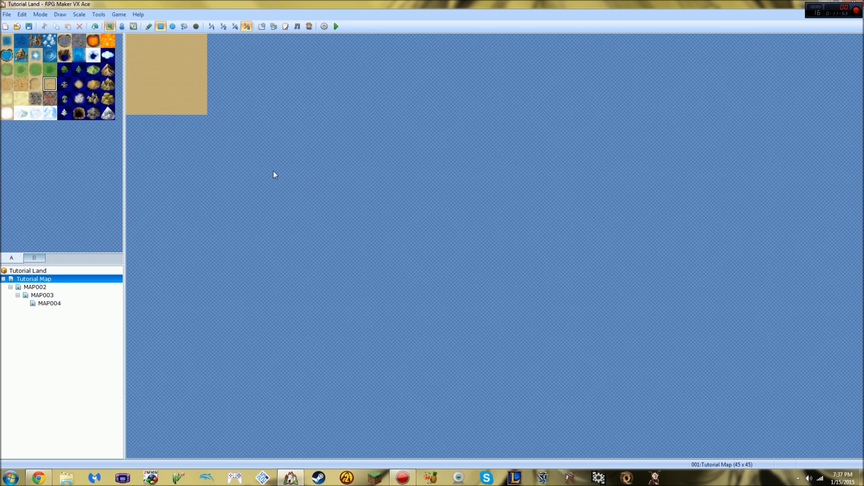
- Draw several High Mountain (Rock) rectangles across the 1:8 map and cover them with one large rough sand rectangle
left_click(107, 69)
left_click(144, 70)
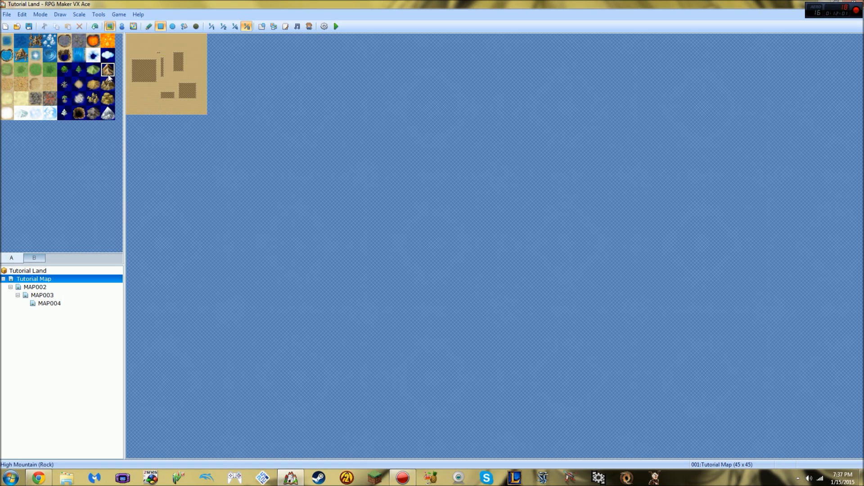
left_click(49, 84)
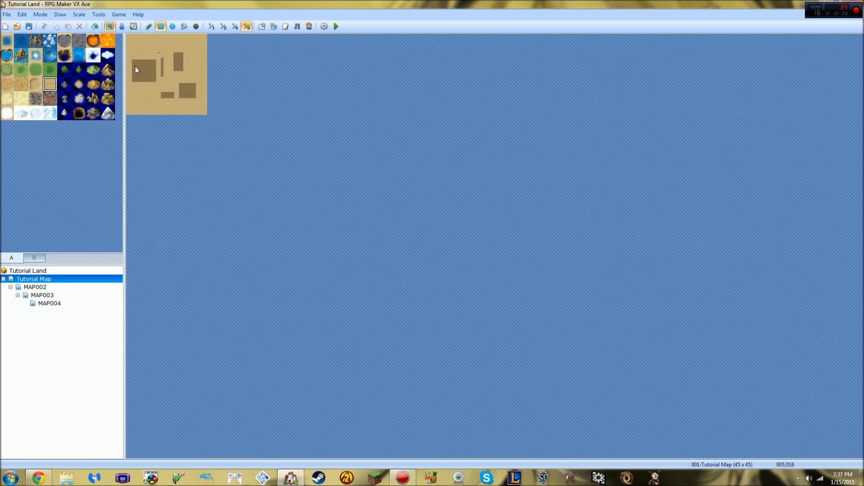
left_click_drag(129, 50, 207, 114)
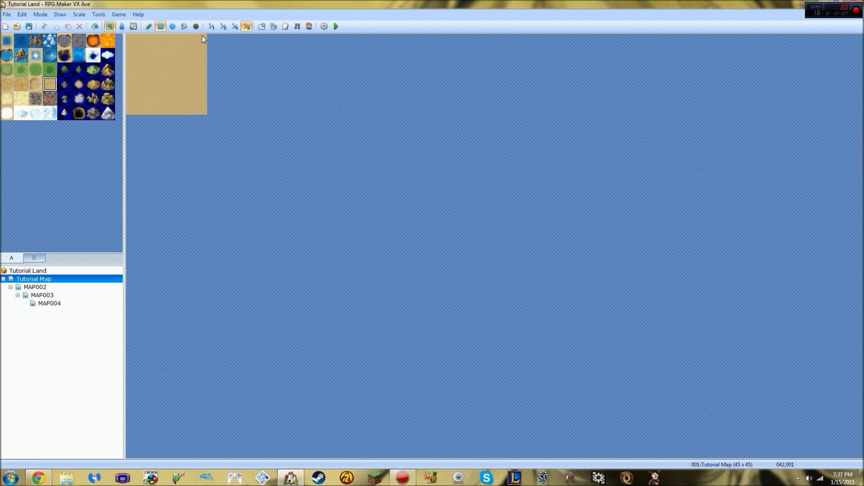
- Switch to event editing and look at the event options available for an empty map tile
left_click(119, 26)
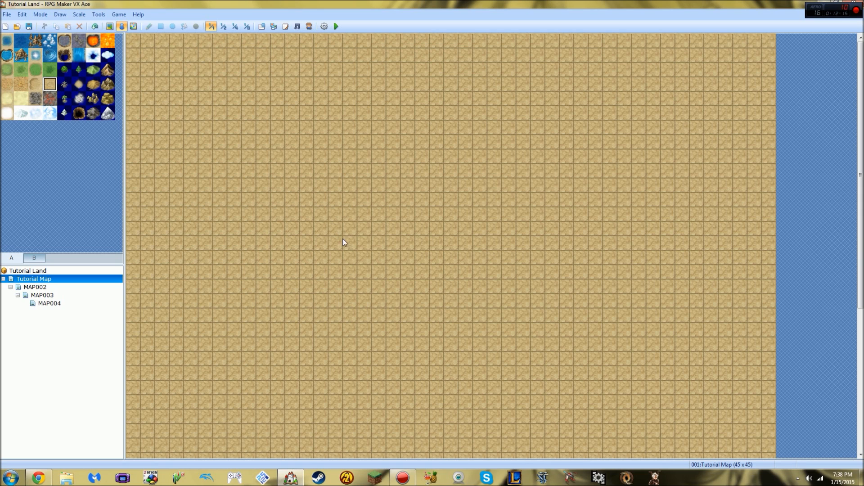
left_click(374, 213)
right_click(322, 196)
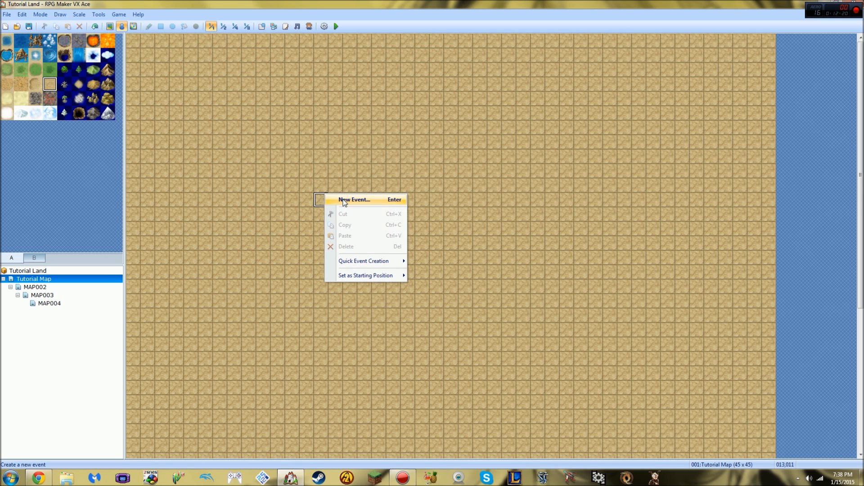
left_click(330, 142)
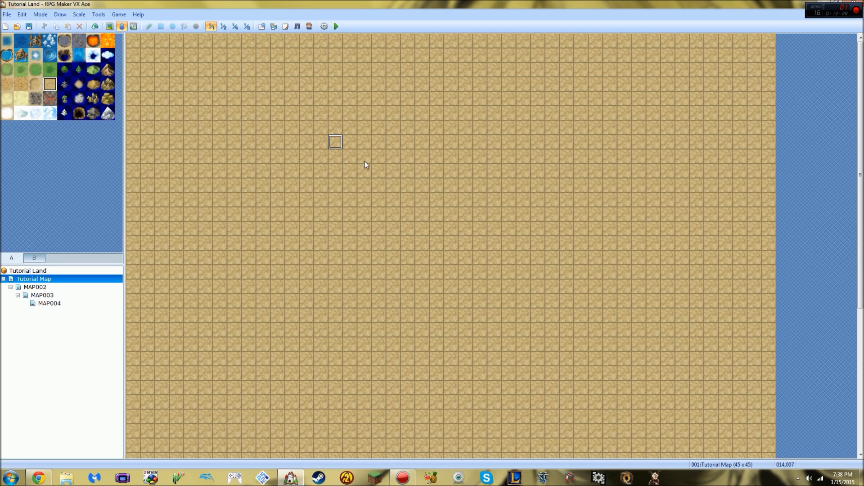
- Switch to region editing, view MAP004 and return to Tutorial Map
left_click(132, 28)
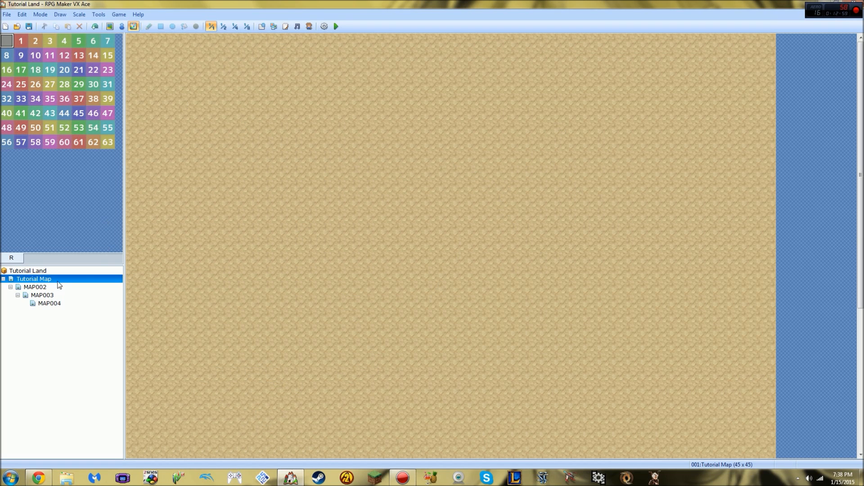
left_click(50, 303)
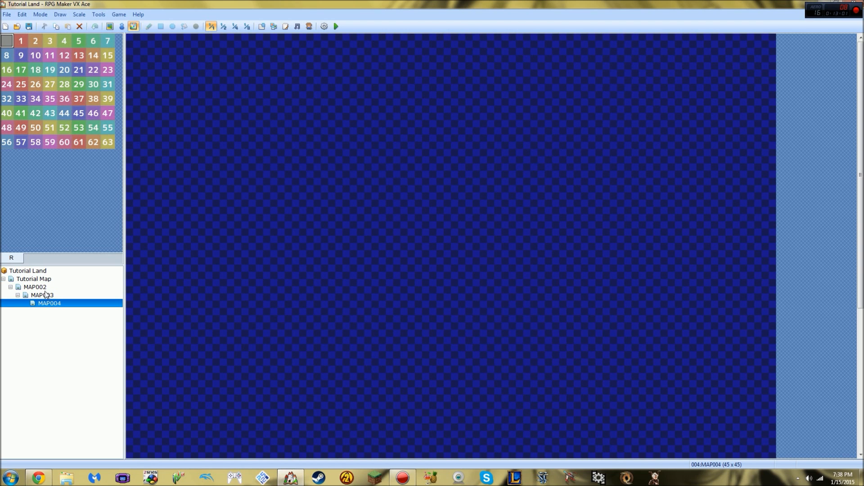
left_click(35, 280)
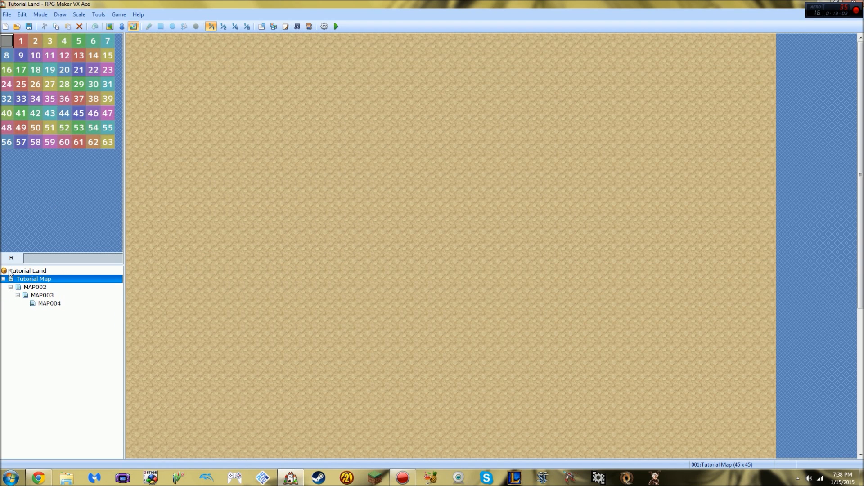
- Return to map editing and scatter High Mountain (Rock) rectangles of varied sizes across the upper and middle parts of the sand
left_click(110, 26)
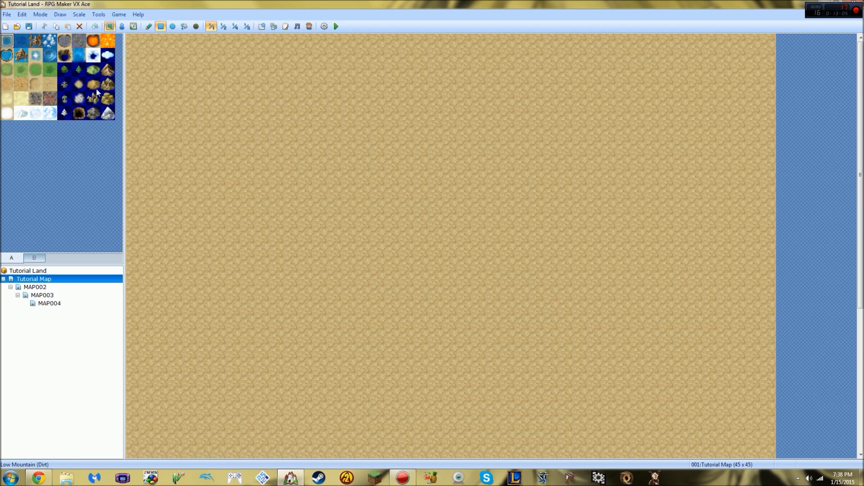
left_click(108, 70)
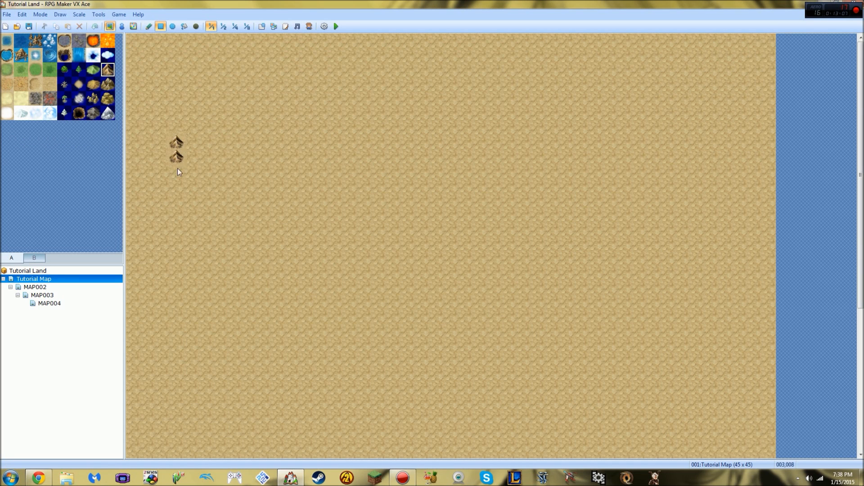
left_click_drag(176, 142, 220, 258)
left_click_drag(353, 346, 437, 331)
left_click_drag(523, 243, 509, 201)
left_click_drag(465, 156, 452, 128)
left_click_drag(393, 85, 307, 171)
left_click_drag(293, 220, 307, 243)
left_click_drag(307, 316, 321, 316)
left_click_drag(567, 289, 610, 300)
left_click_drag(682, 171, 595, 99)
left_click_drag(610, 215, 638, 243)
left_click_drag(725, 287, 739, 299)
left_click_drag(682, 228, 668, 216)
left_click_drag(610, 157, 596, 170)
left_click_drag(566, 157, 523, 144)
left_click_drag(509, 142, 509, 114)
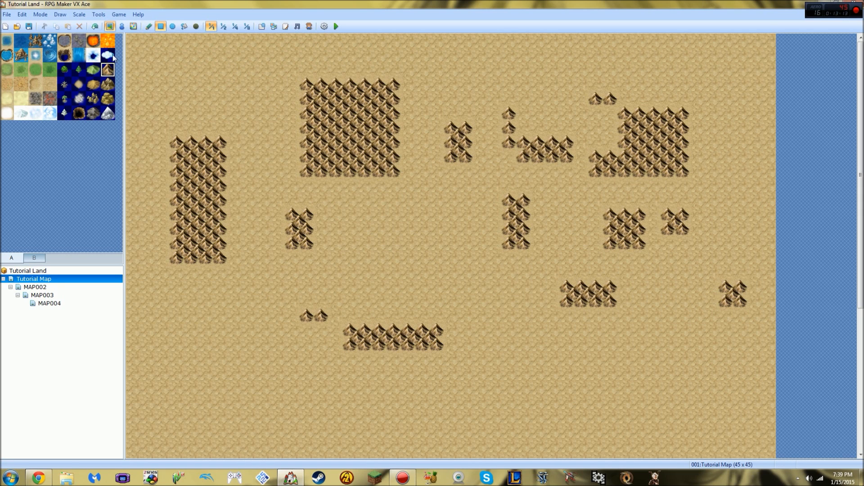
- Check tileset page B, and draw a jug-shaped shadow about 5 by 5 tiles between the two middle-right mountain blocks
left_click(34, 258)
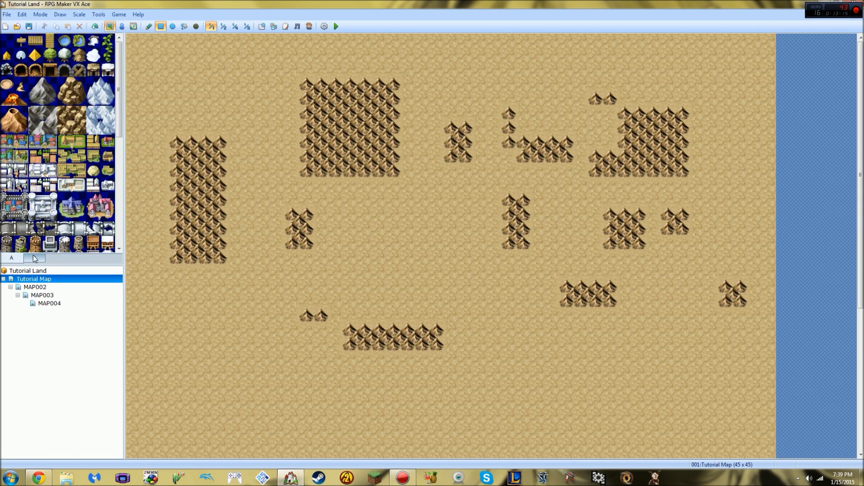
left_click(11, 257)
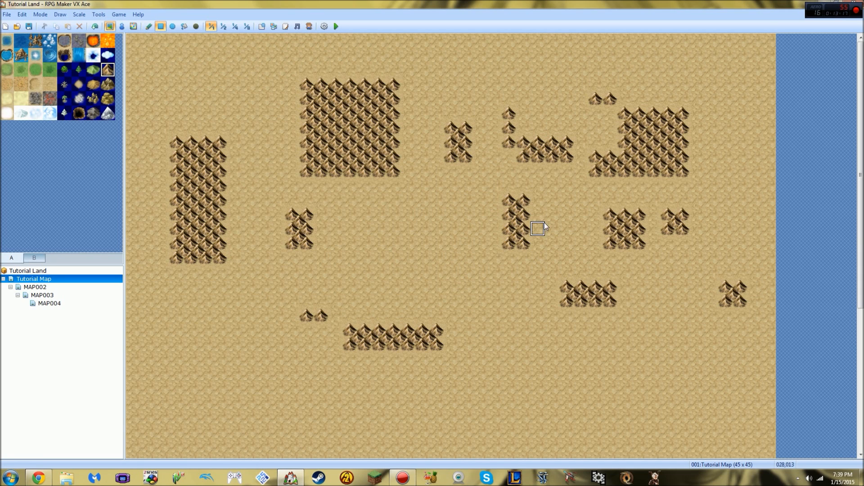
left_click(196, 28)
mouse_move(557, 242)
left_mouse_down()
mouse_move(569, 253)
mouse_move(570, 239)
left_mouse_up()
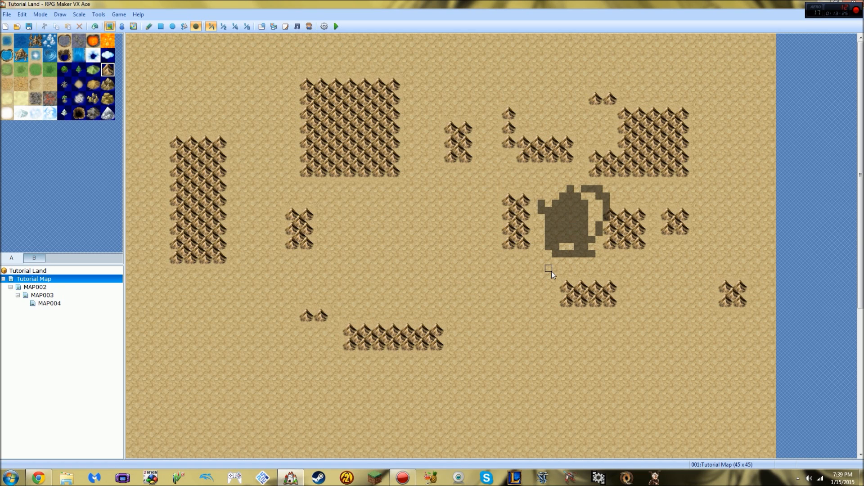
- Look at tileset page B again and switch Tutorial Map to region editing
left_click(34, 258)
left_click(11, 258)
left_click(132, 26)
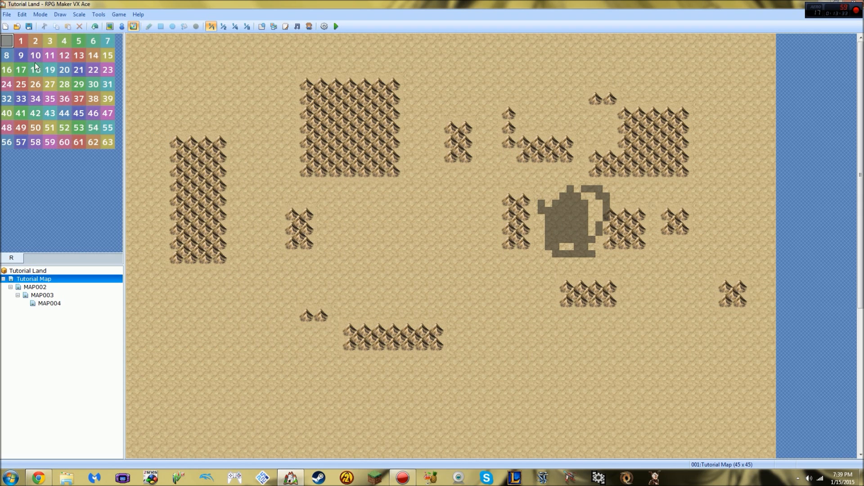
- Paint region 1 over the jug-shaped shadow and region 2 freehand across the sand in the middle of Tutorial Map
left_click(18, 44)
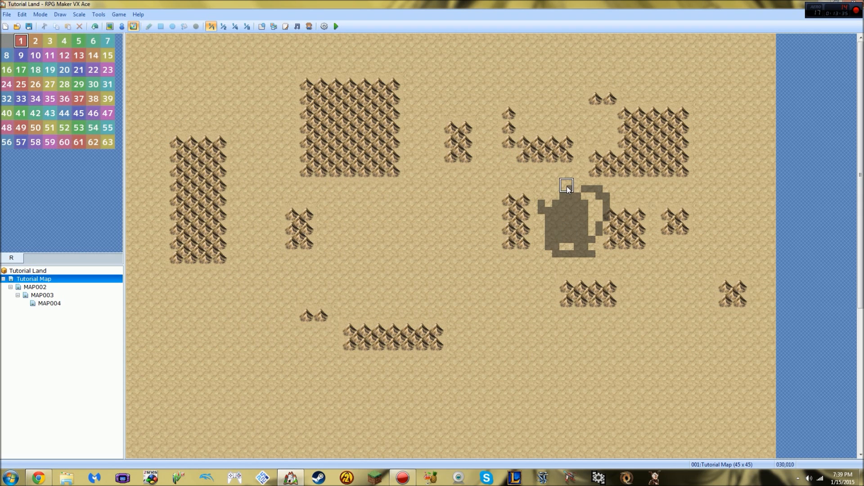
mouse_move(569, 218)
left_mouse_down()
mouse_move(557, 202)
mouse_move(552, 215)
mouse_move(585, 242)
mouse_move(566, 255)
mouse_move(591, 255)
mouse_move(553, 257)
mouse_move(579, 213)
mouse_move(596, 236)
mouse_move(609, 217)
mouse_move(587, 201)
mouse_move(609, 207)
left_mouse_up()
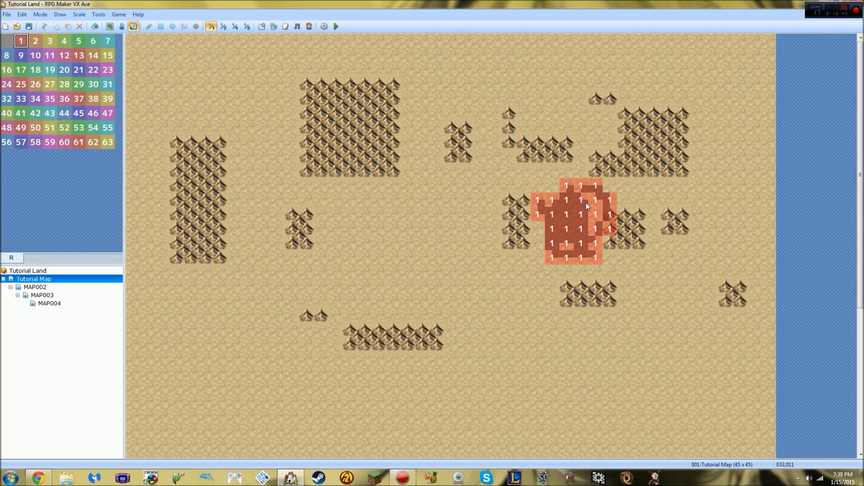
left_click(35, 41)
mouse_move(437, 228)
left_mouse_down()
mouse_move(381, 201)
mouse_move(465, 306)
mouse_move(441, 246)
mouse_move(501, 253)
left_mouse_up()
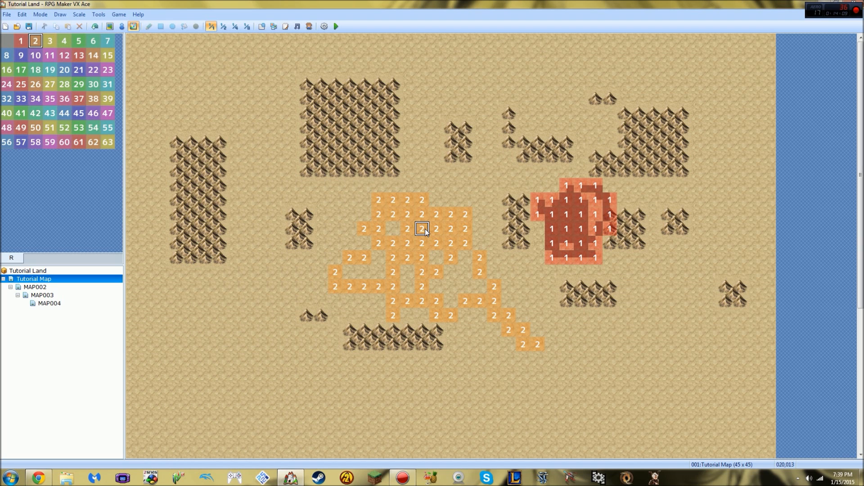
- Review MAP002's map properties
left_click(38, 285)
right_click(38, 284)
left_click(52, 290)
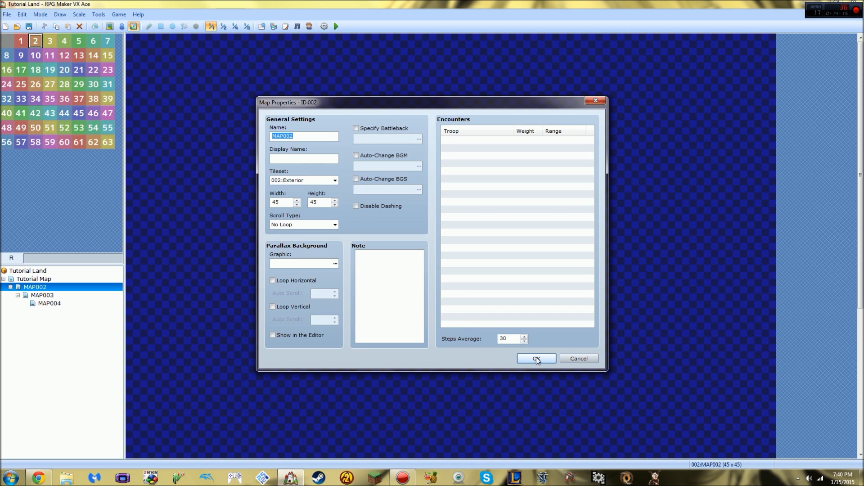
left_click(536, 358)
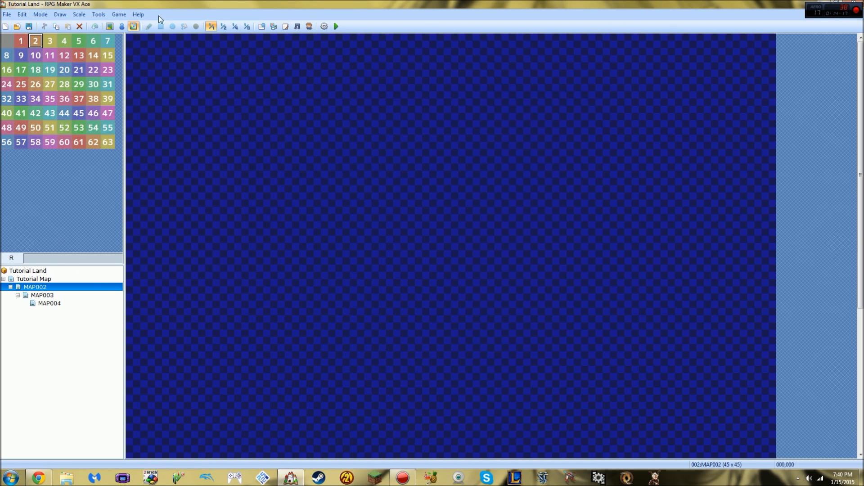
- Switch to map editing and draw a freehand zigzag shadow below the largest mountain block on Tutorial Map
left_click(109, 26)
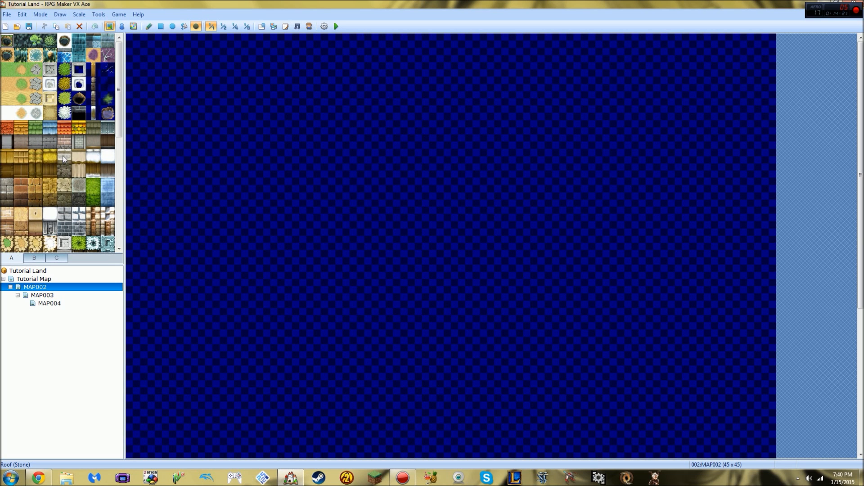
left_click(36, 278)
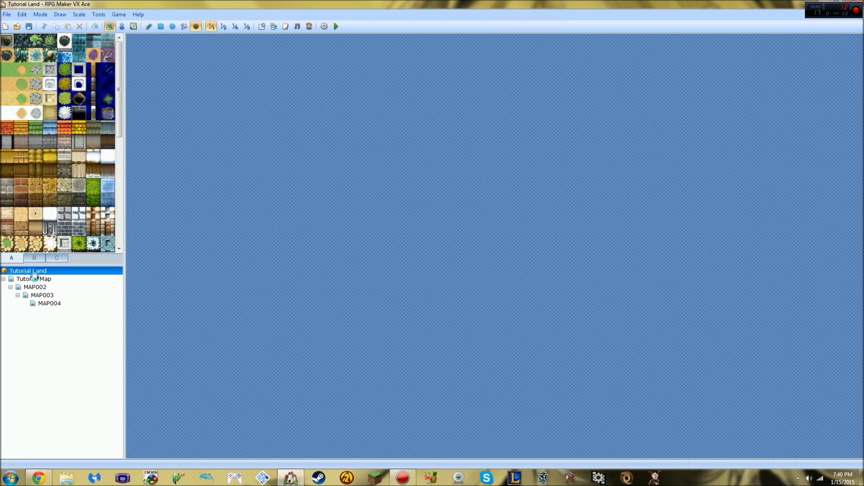
left_click_drag(346, 181, 367, 305)
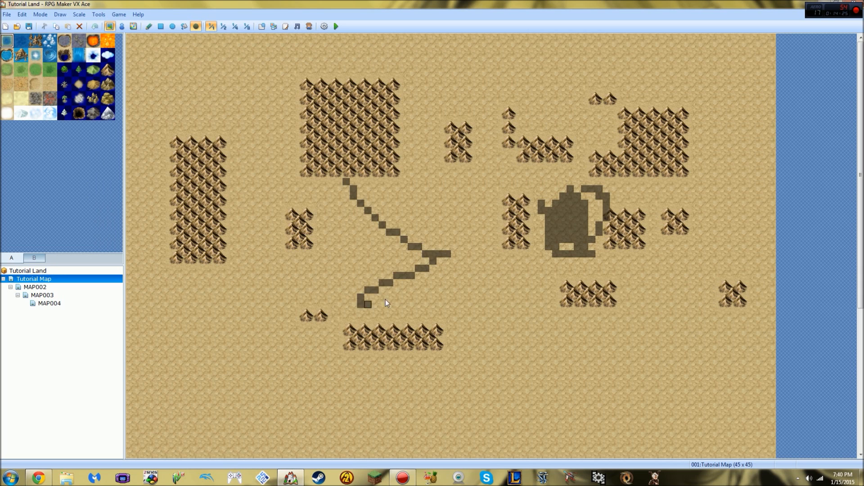
- Look through MAP002's tileset pages and flood-fill the whole map with the Relief Floor Tile
left_click(36, 287)
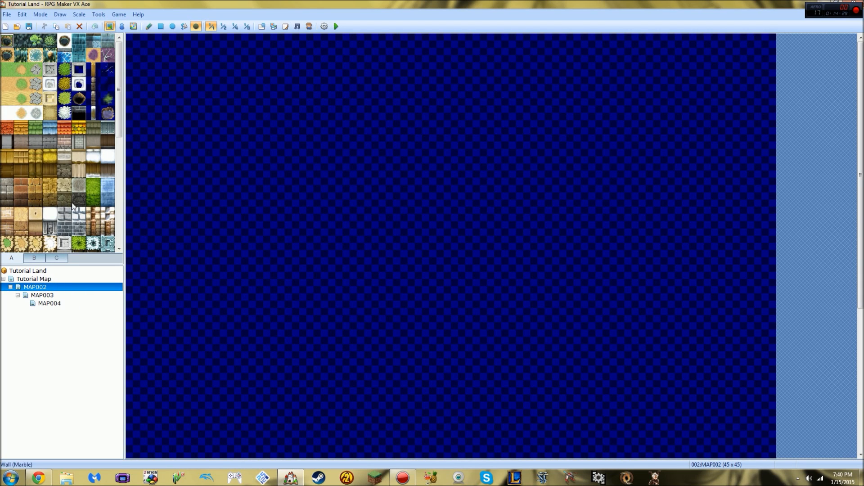
left_click(34, 257)
left_click(56, 259)
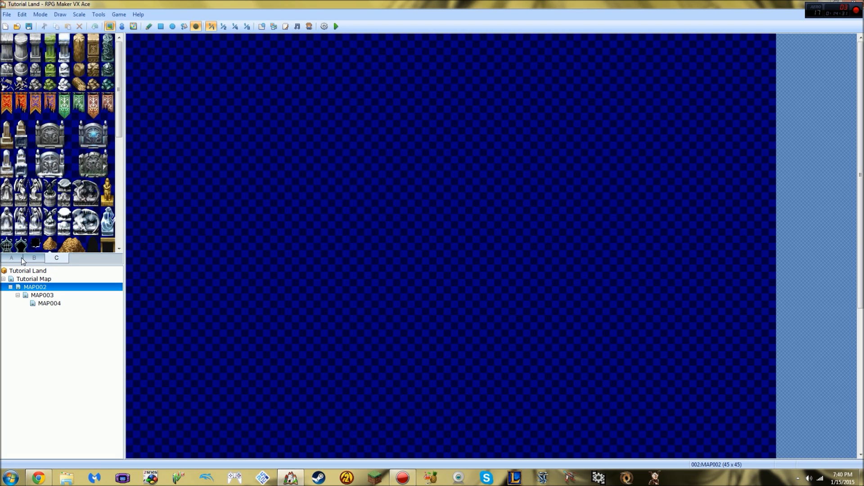
left_click(21, 257)
scroll(45, 180, "down", 5)
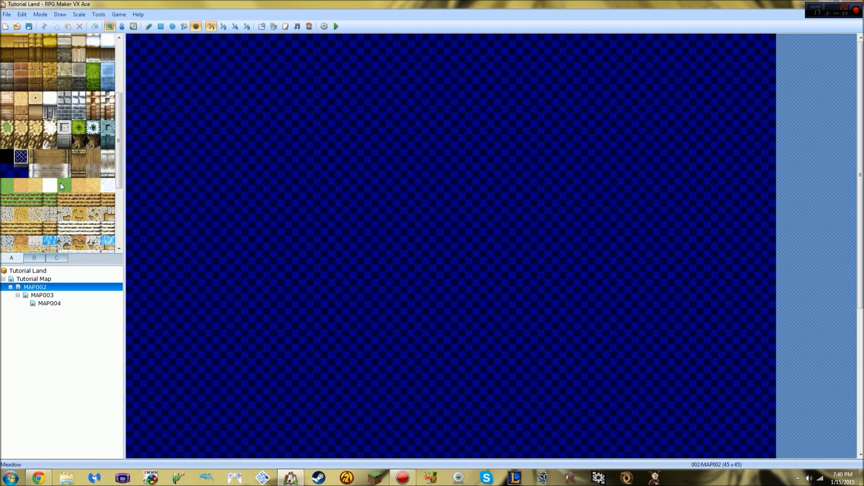
scroll(61, 185, "down", 3)
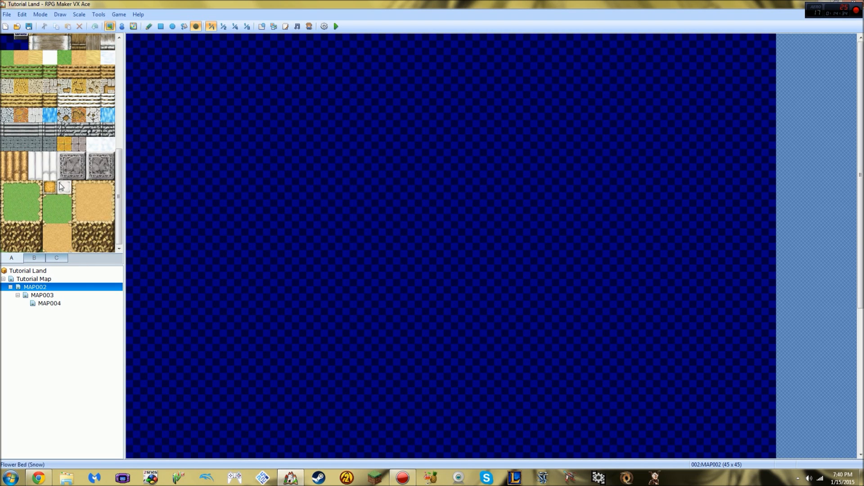
left_click(82, 178)
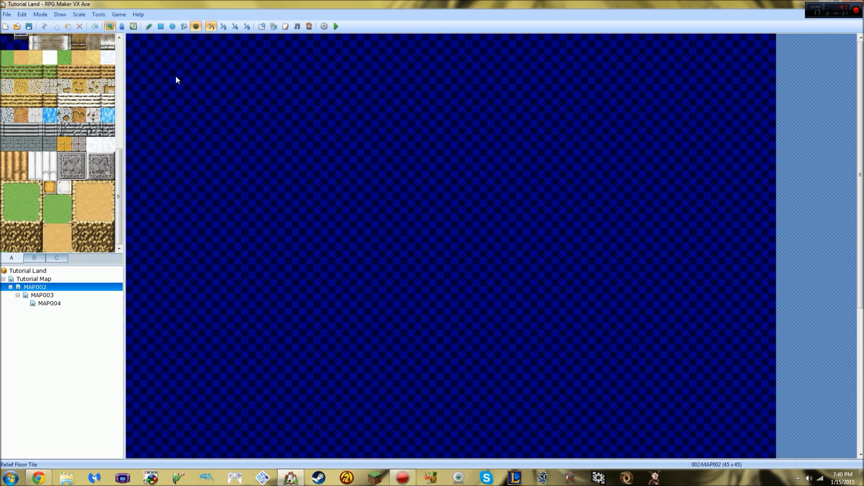
left_click(184, 26)
left_click(306, 191)
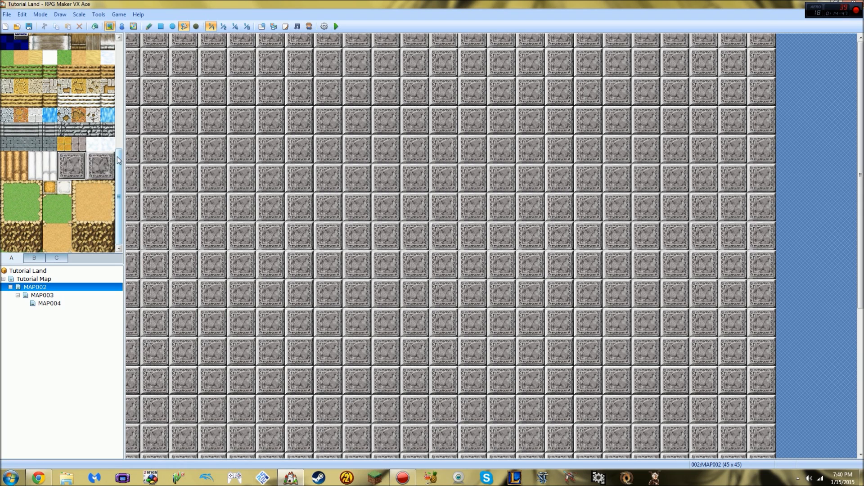
- Draw orange-brown brick walls along the left, upper and right sides of MAP002, making the upper wall two tiles deep
scroll(68, 153, "up", 5)
left_click(46, 140)
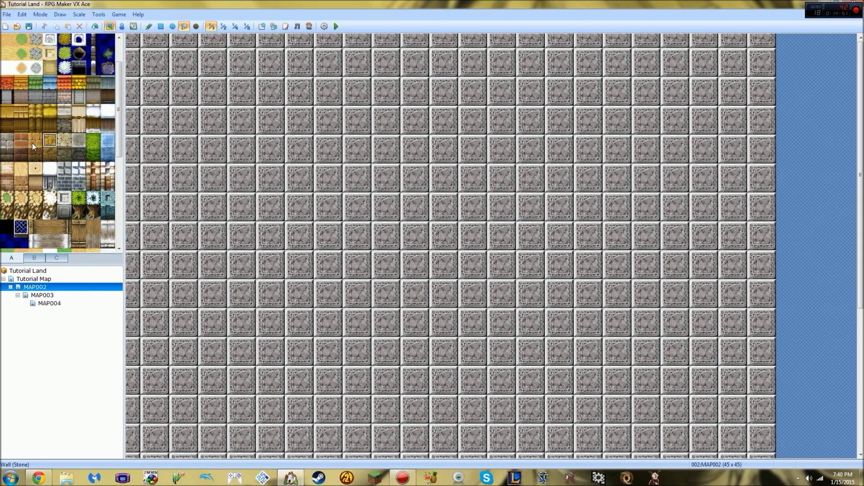
left_click_drag(34, 144, 35, 154)
left_click(160, 27)
mouse_move(149, 84)
left_mouse_down()
mouse_move(165, 123)
mouse_move(149, 435)
left_mouse_up()
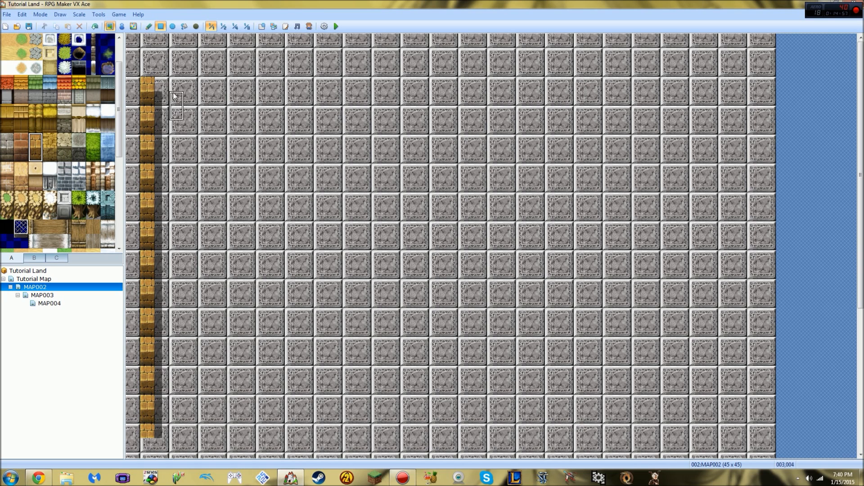
mouse_move(148, 83)
left_mouse_down()
mouse_move(765, 88)
mouse_move(767, 394)
left_mouse_up()
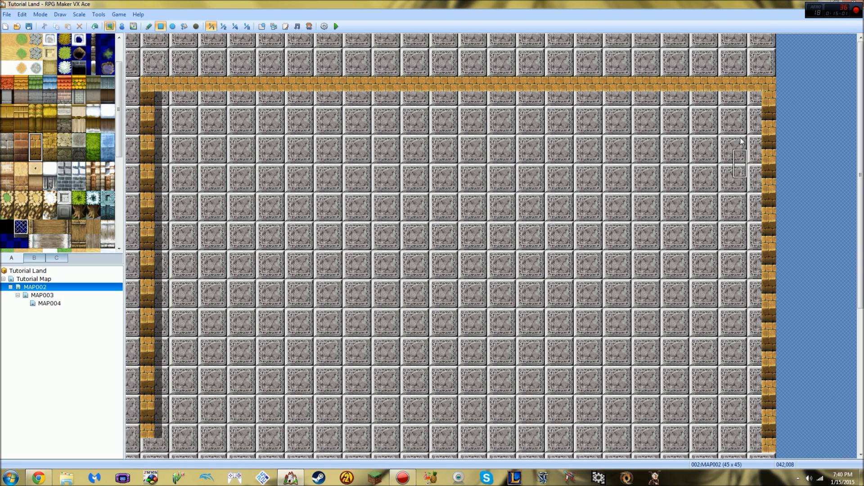
mouse_move(756, 100)
left_mouse_down()
mouse_move(477, 107)
mouse_move(241, 104)
mouse_move(151, 93)
left_mouse_up()
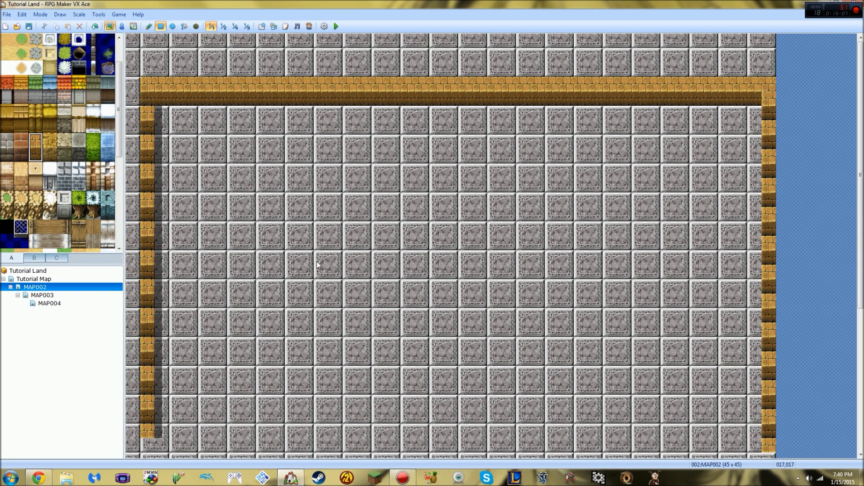
- Check MAP002's tileset page B, and place a Large Mansion from Tutorial Map's page B on the sand above the freehand shadow's right tip
left_click(34, 258)
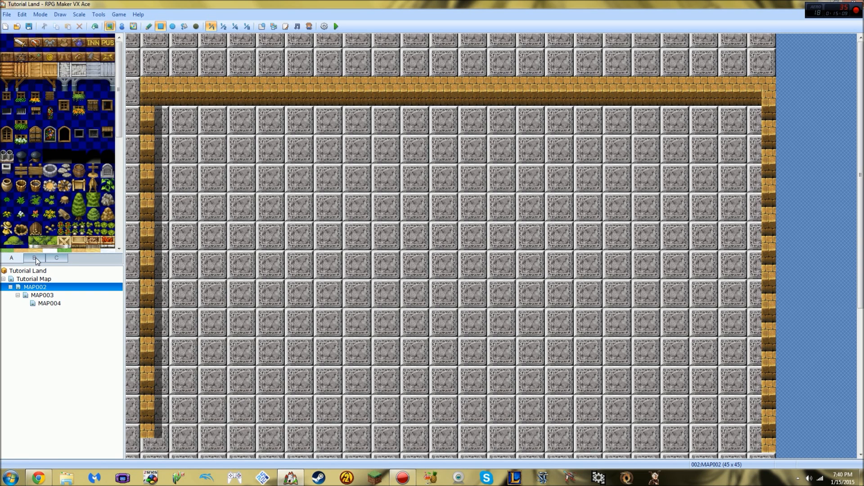
scroll(74, 141, "down", 3)
scroll(78, 143, "up", 2)
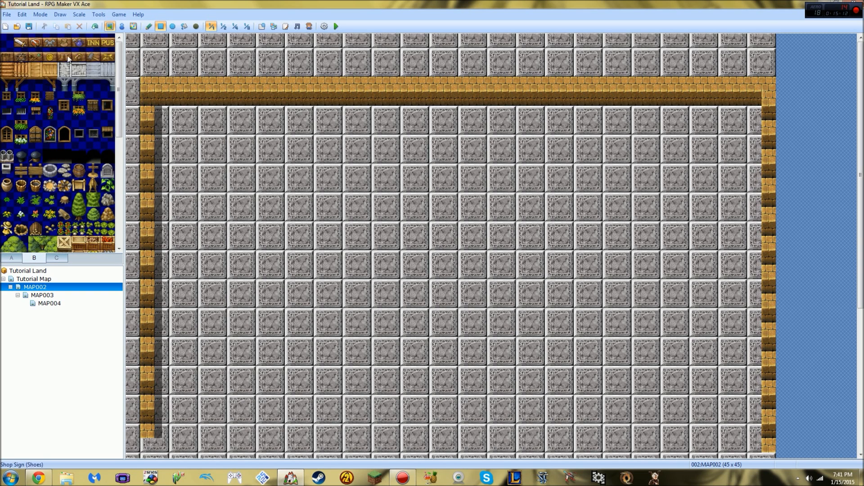
left_click(22, 279)
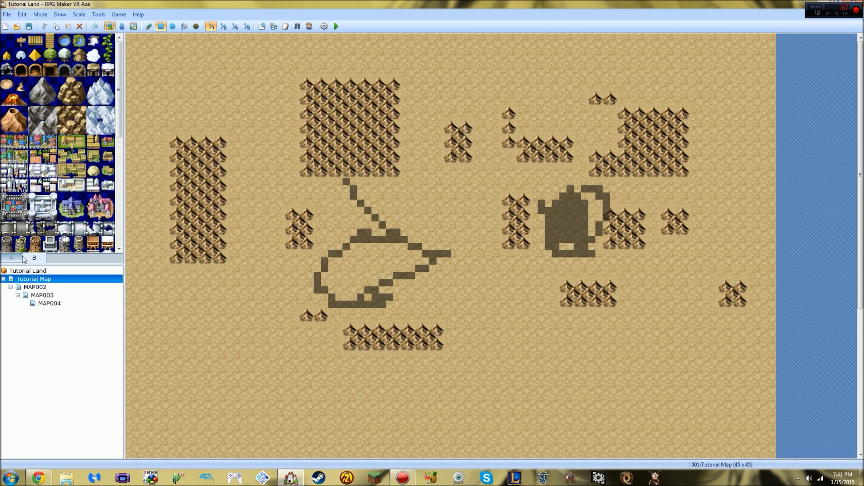
left_click(34, 257)
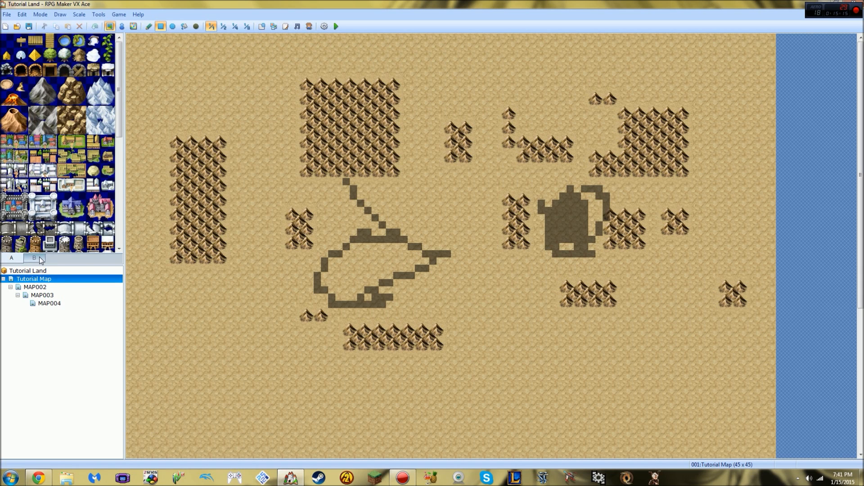
scroll(123, 133, "down", 3)
scroll(121, 133, "down", 1)
left_click(72, 105)
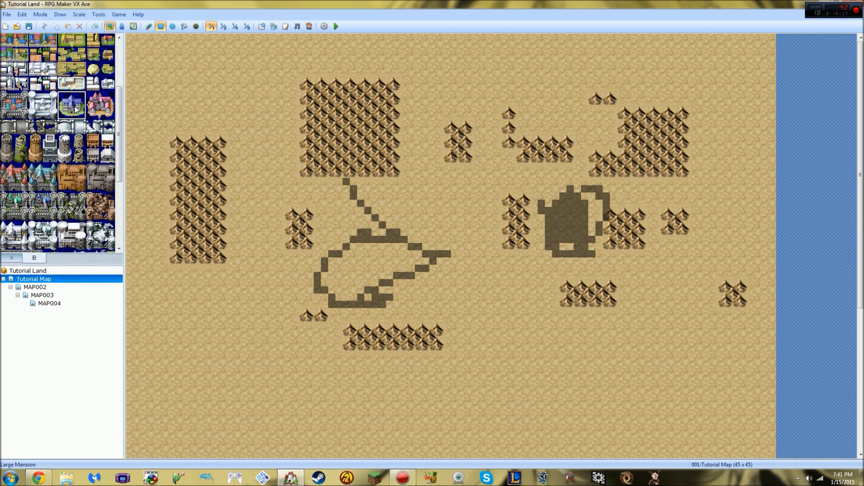
left_click(442, 204)
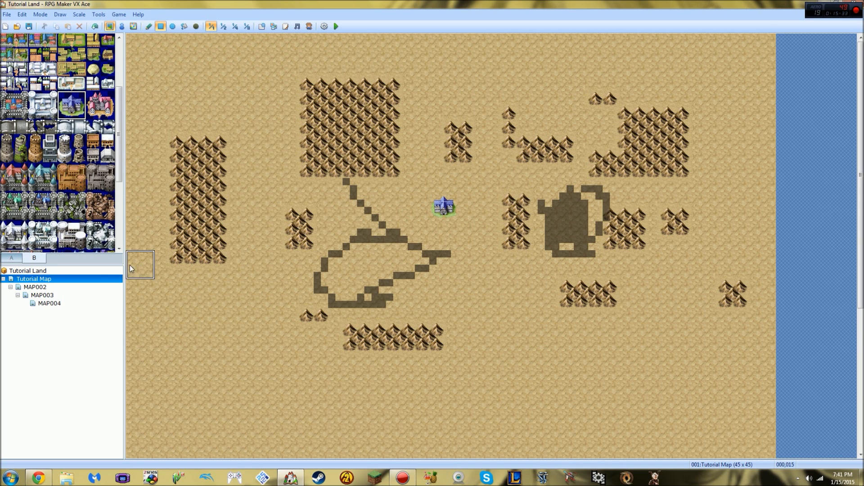
- Place a barrel and a dark arched doorway on the upper-left part of MAP002's stone floor
left_click(40, 287)
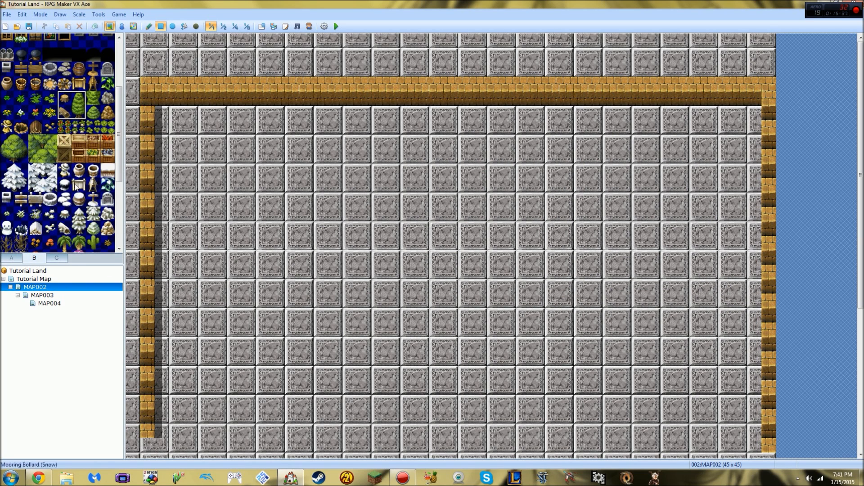
left_click_drag(119, 117, 126, 72)
left_click(36, 185)
left_click(249, 186)
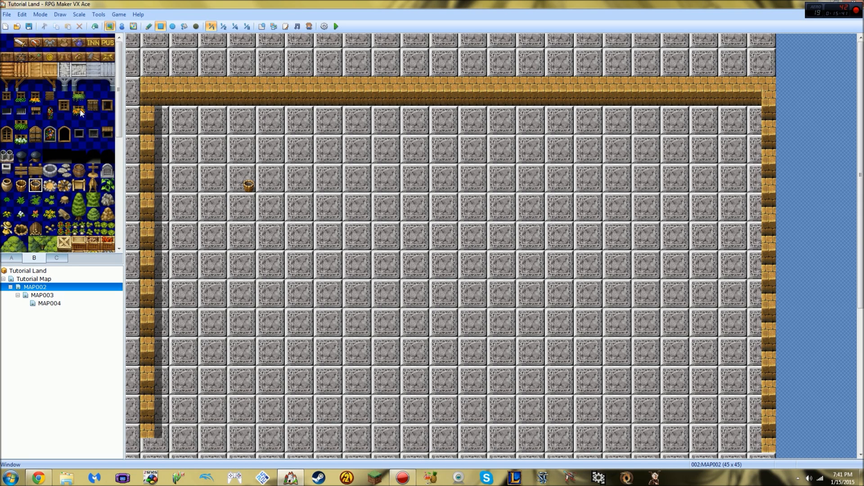
left_click(66, 130)
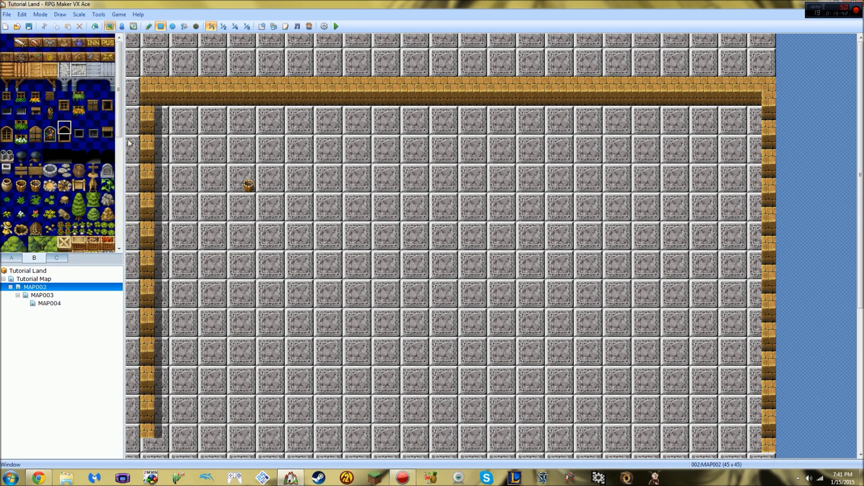
left_click(275, 142)
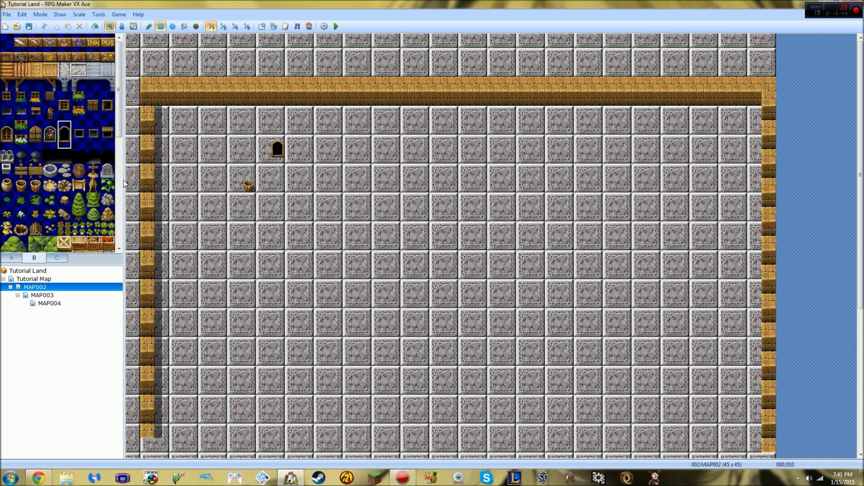
- Examine the remaining tiles of MAP002's tileset page B and all of page C
left_click_drag(120, 120, 120, 168)
scroll(43, 144, "down", 2)
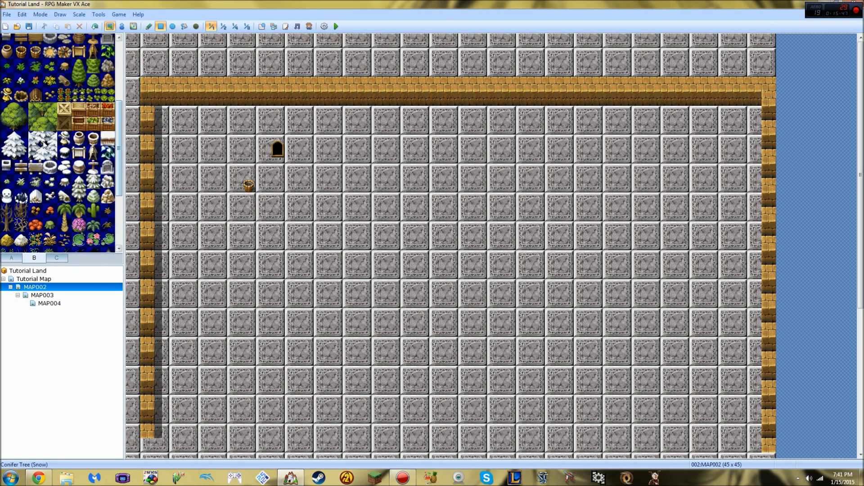
left_click(50, 210)
scroll(90, 203, "down", 5)
left_click(57, 258)
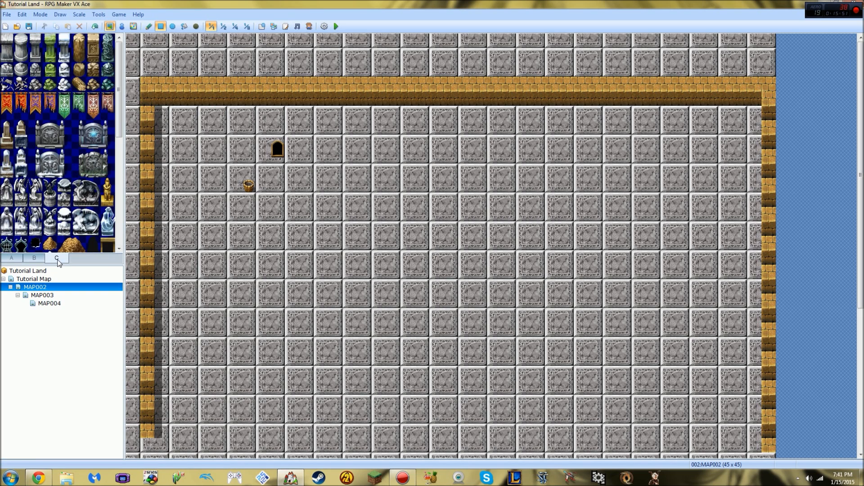
left_click_drag(121, 148, 122, 206)
left_click_drag(122, 177, 123, 201)
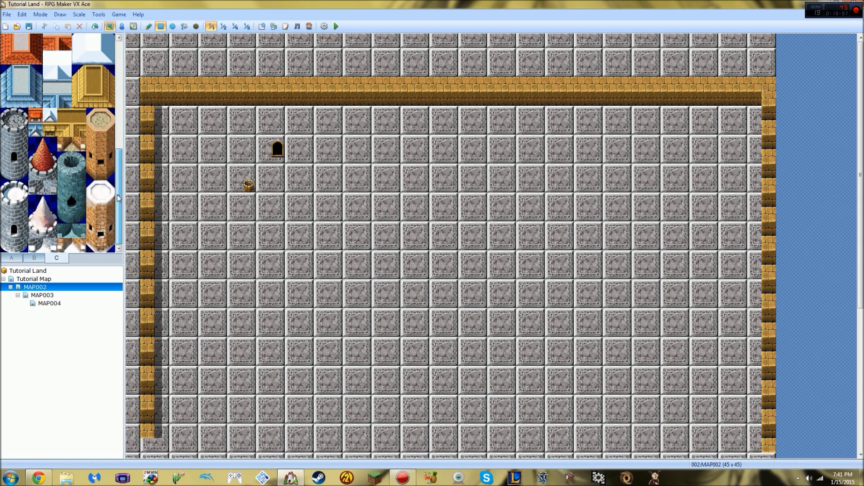
- Place a Round Tower (Fort) on each upper wall corner and add a snow-covered Round Tower spire above the left one
left_click_drag(97, 110, 99, 171)
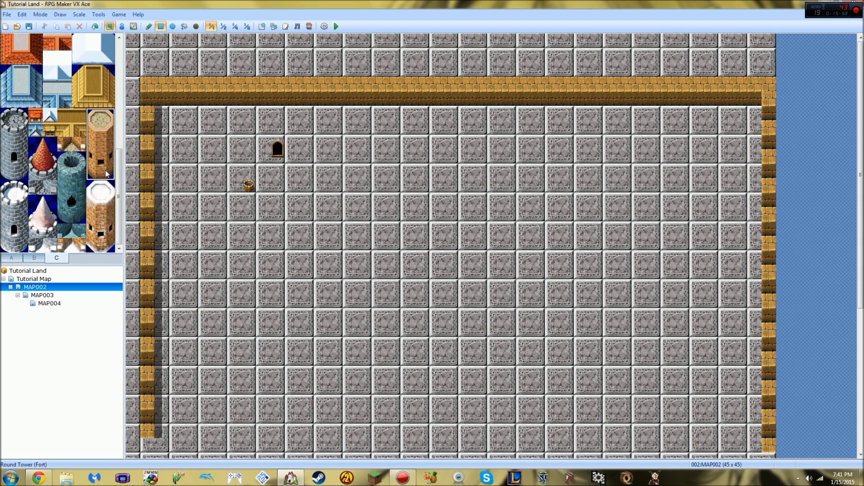
left_click(150, 72)
left_click(151, 73)
left_click(756, 103)
left_click(754, 85)
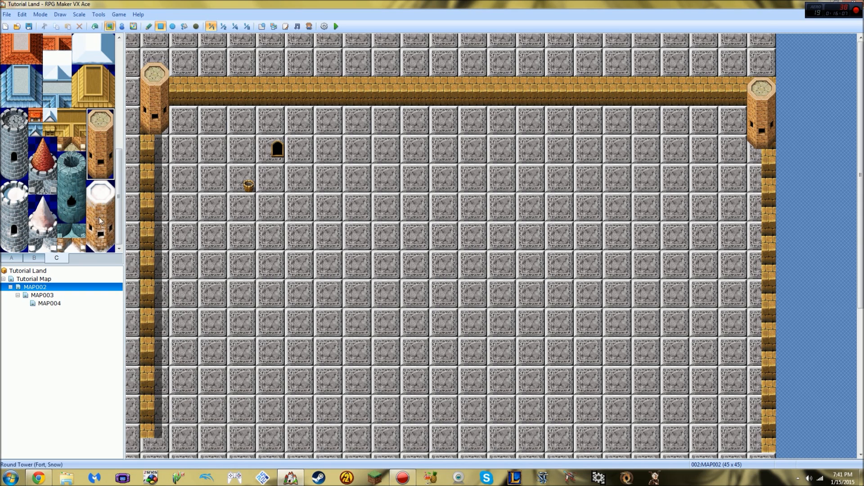
left_click(45, 212)
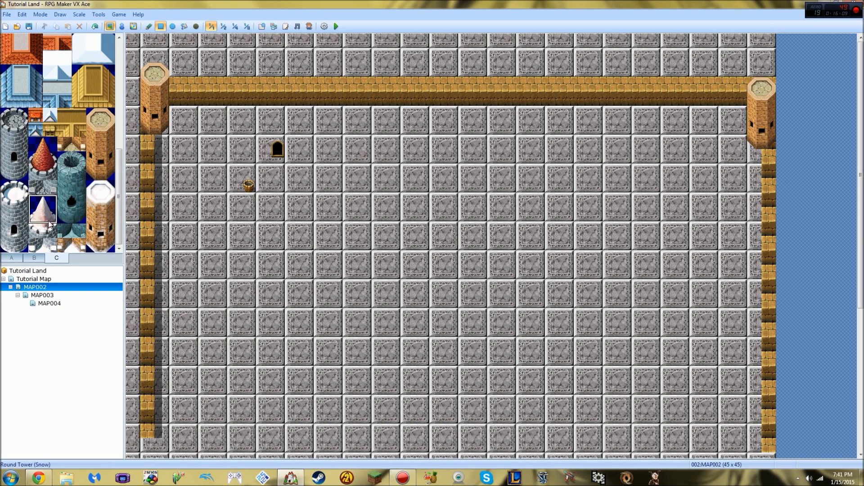
left_click(162, 72)
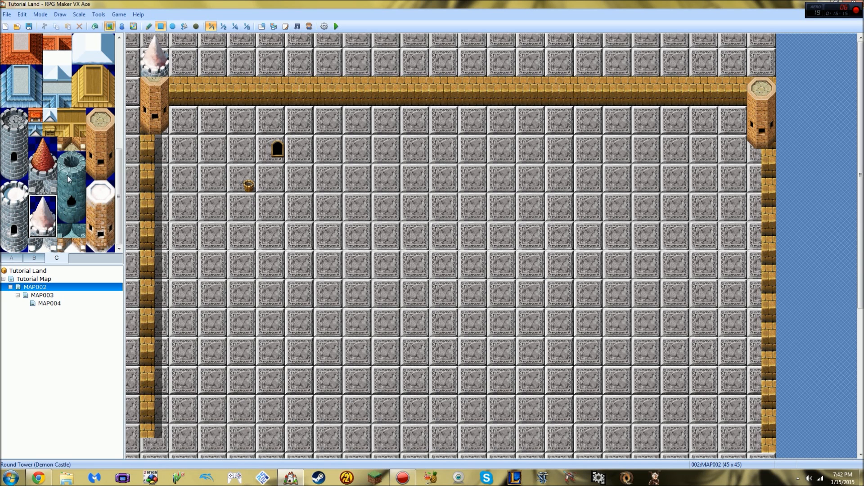
- Place a snow-covered Round Tower spire on top of the fort tower at MAP002's upper-right wall corner
left_click(760, 89)
mouse_move(759, 86)
left_mouse_down()
mouse_move(764, 96)
mouse_move(764, 86)
left_mouse_up()
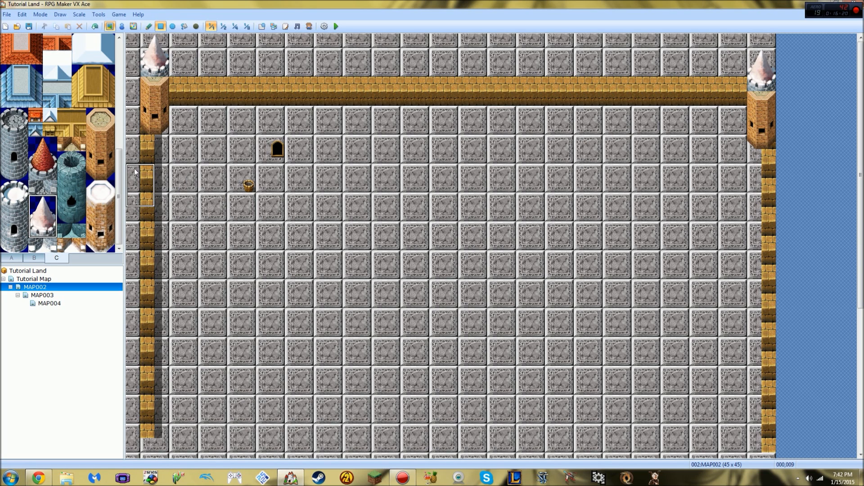
left_click_drag(119, 164, 119, 64)
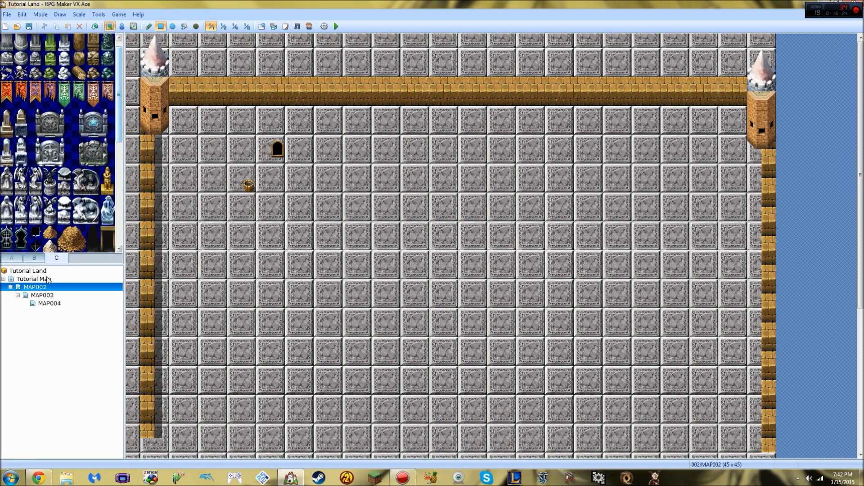
- Switch to MAP003, check its map properties, and review page A of its Interior tileset
left_click(42, 295)
right_click(42, 293)
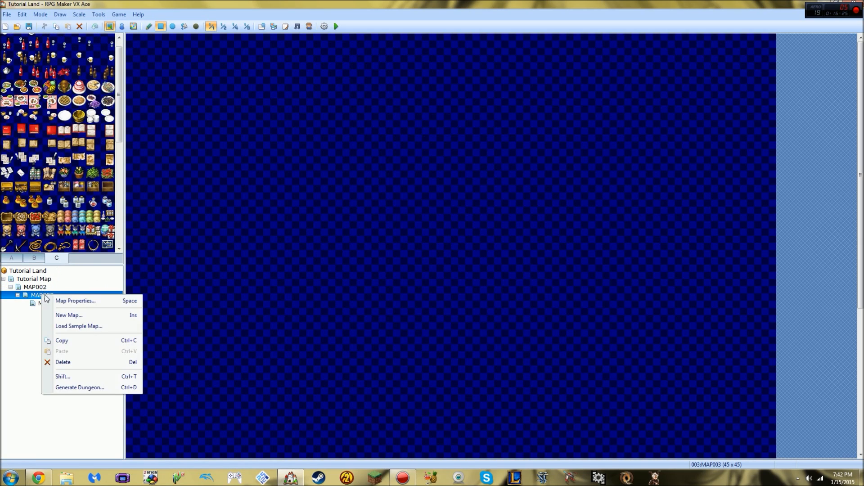
left_click(103, 298)
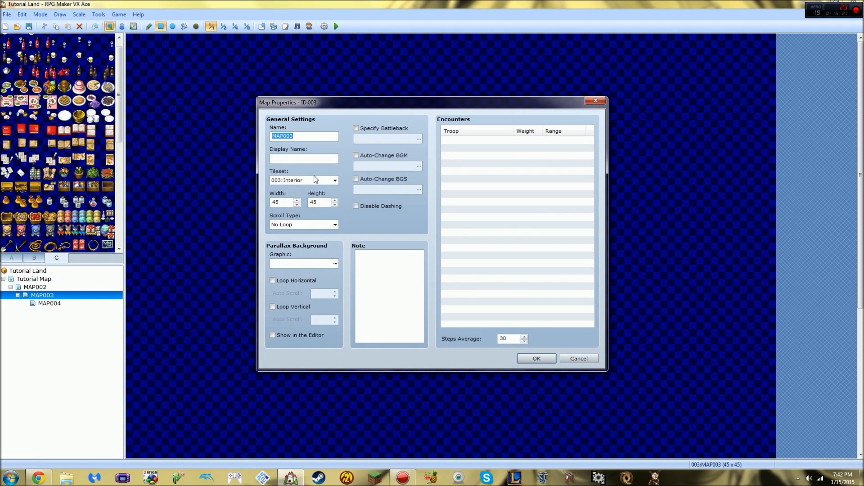
left_click(536, 359)
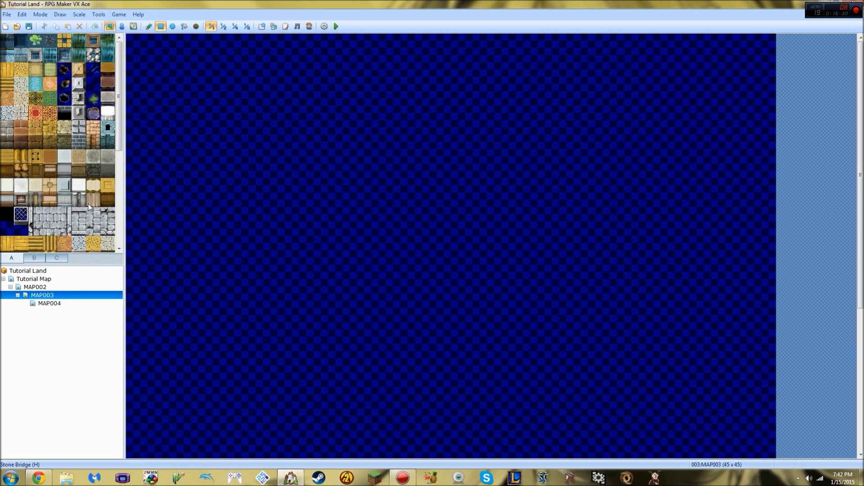
mouse_move(119, 131)
left_mouse_down()
mouse_move(125, 225)
mouse_move(115, 117)
left_mouse_up()
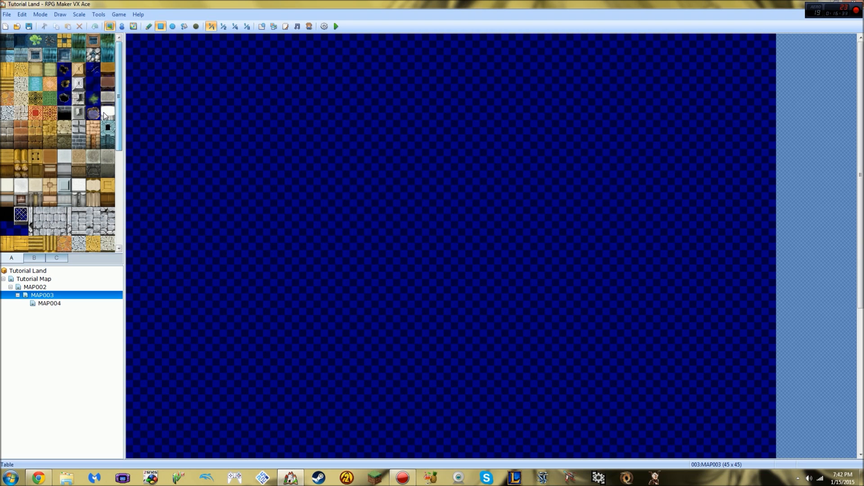
- Flood-fill all of MAP003 with the Floor (Demon Castle) tile
left_click(185, 28)
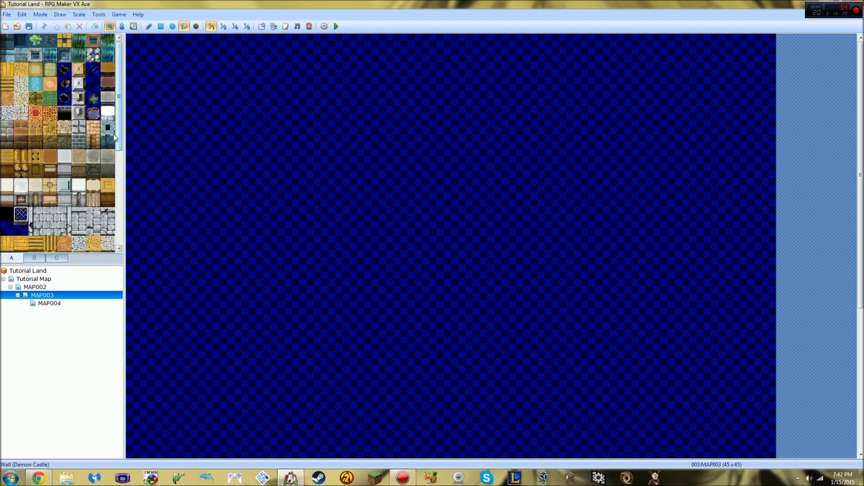
mouse_move(39, 204)
left_mouse_down()
mouse_move(47, 219)
mouse_move(51, 203)
left_mouse_up()
left_click_drag(120, 153, 117, 209)
left_click(63, 183)
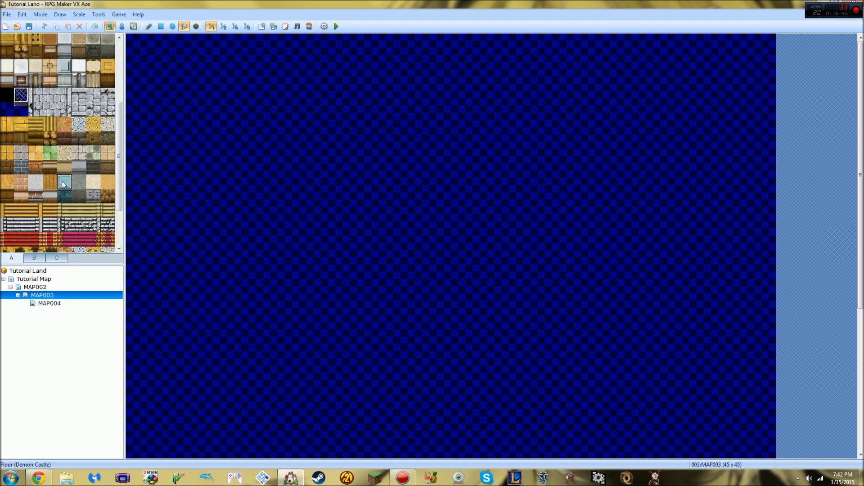
left_click(262, 189)
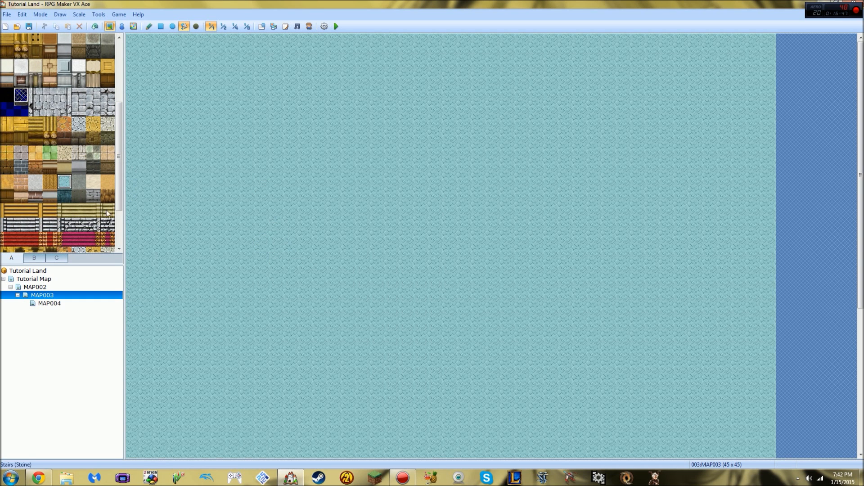
- Flood-fill MAP003 with each of the four small gray stone floor tiles, finishing with the smooth lower-right variant
left_click_drag(121, 173, 124, 203)
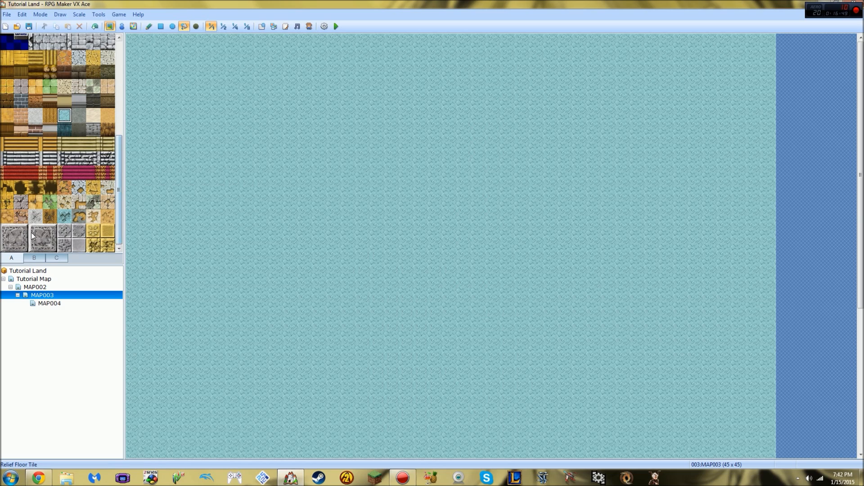
left_click(65, 245)
left_click(288, 212)
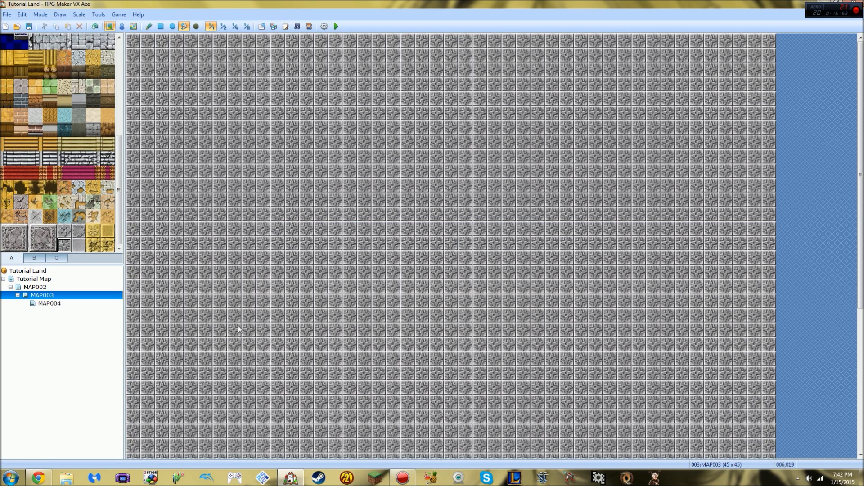
left_click(64, 230)
left_click(321, 230)
left_click(79, 231)
left_click(191, 228)
left_click(79, 246)
left_click(183, 243)
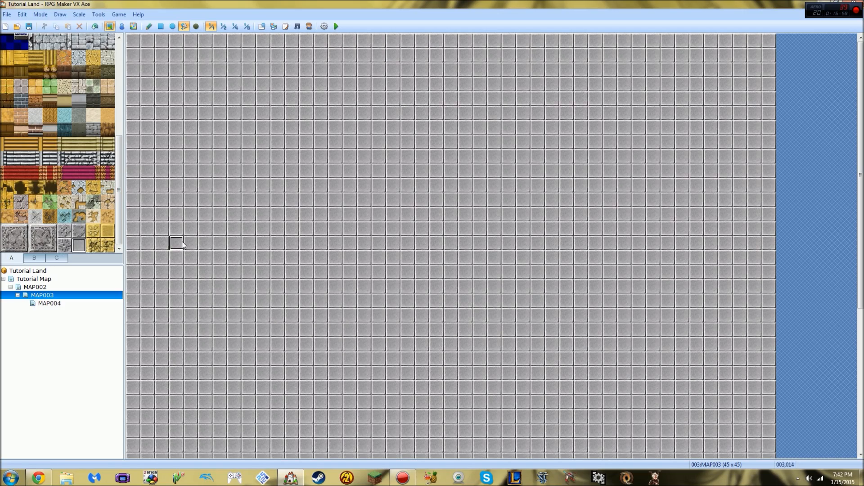
- Try to flood-fill MAP003 with the Wall (Demon Castle) tile and undo that fill
left_click_drag(122, 216, 124, 126)
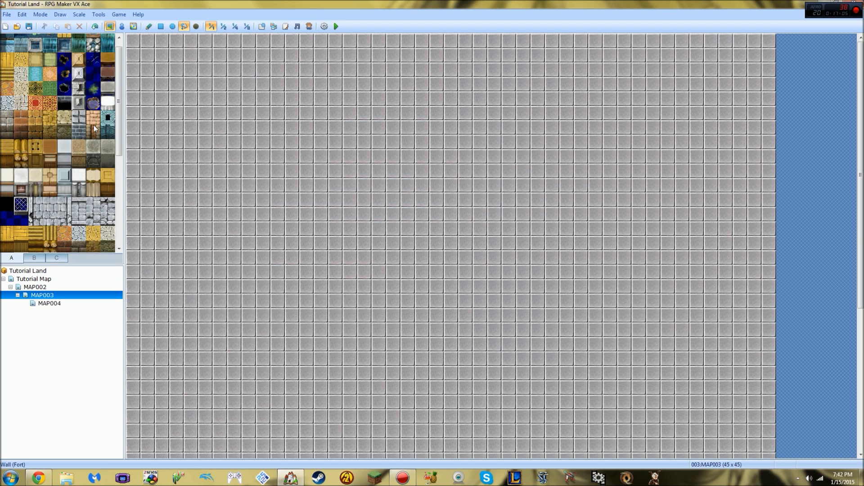
left_click(135, 129)
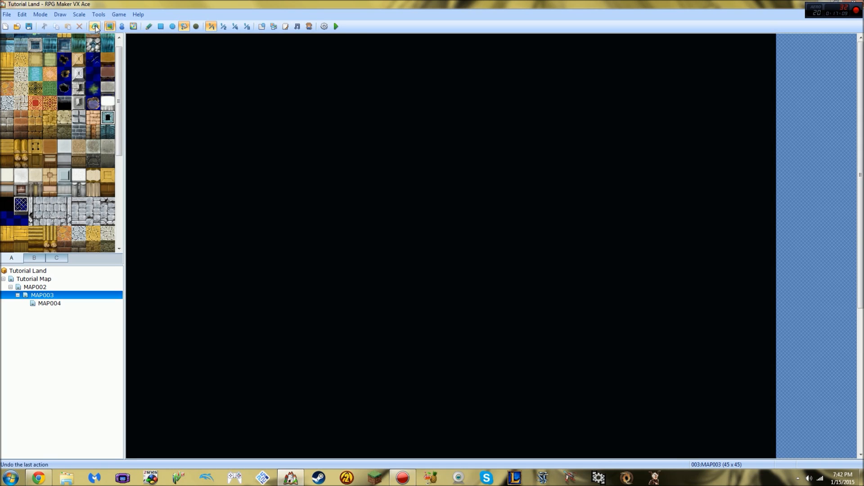
key("ctrl+z")
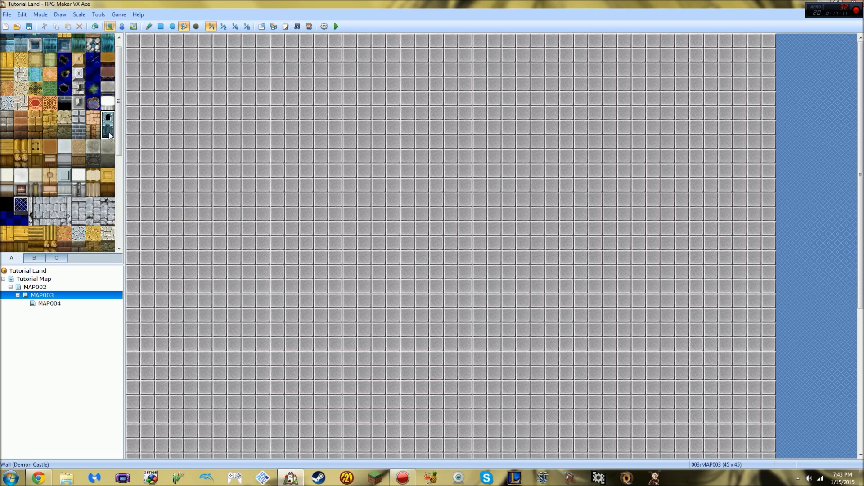
- Draw Demon Castle walls as rectangles: a horizontal run from MAP003's left edge and a vertical run from its top edge with a one-tile stub
left_click(156, 28)
mouse_move(135, 198)
left_mouse_down()
mouse_move(179, 198)
mouse_move(174, 218)
mouse_move(305, 217)
mouse_move(338, 137)
mouse_move(336, 214)
left_mouse_up()
left_click_drag(335, 40, 338, 184)
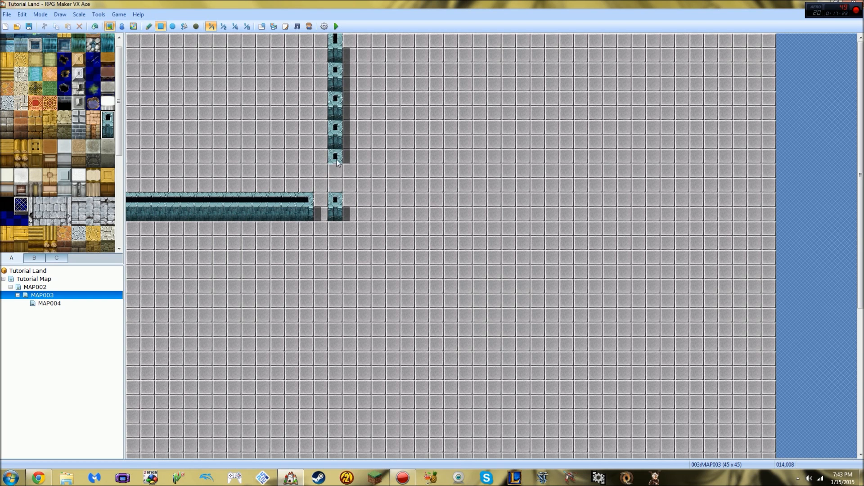
left_click_drag(336, 179, 329, 107)
left_click(328, 82)
left_click(333, 82)
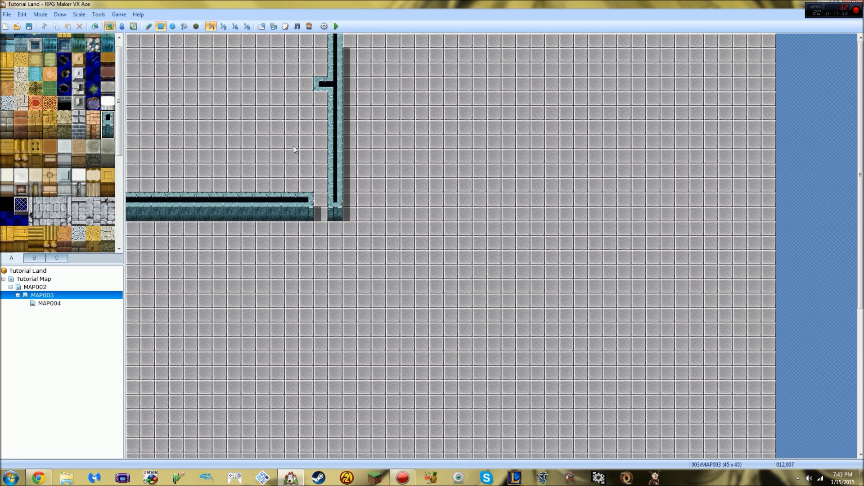
- Place a green Large Bed from tileset page B inside MAP003's walled area and a stocked wooden shelf at the map's upper edge
mouse_move(120, 117)
left_mouse_down()
mouse_move(129, 206)
mouse_move(126, 104)
left_mouse_up()
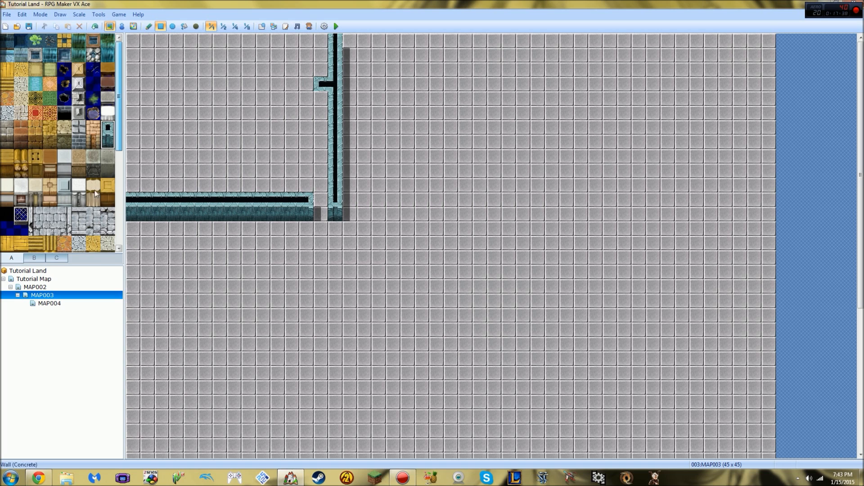
left_click(42, 256)
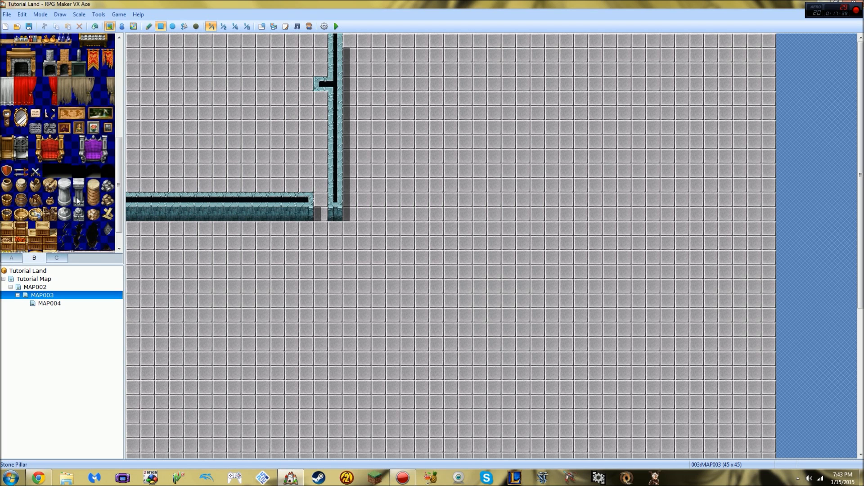
left_click_drag(120, 148, 129, 70)
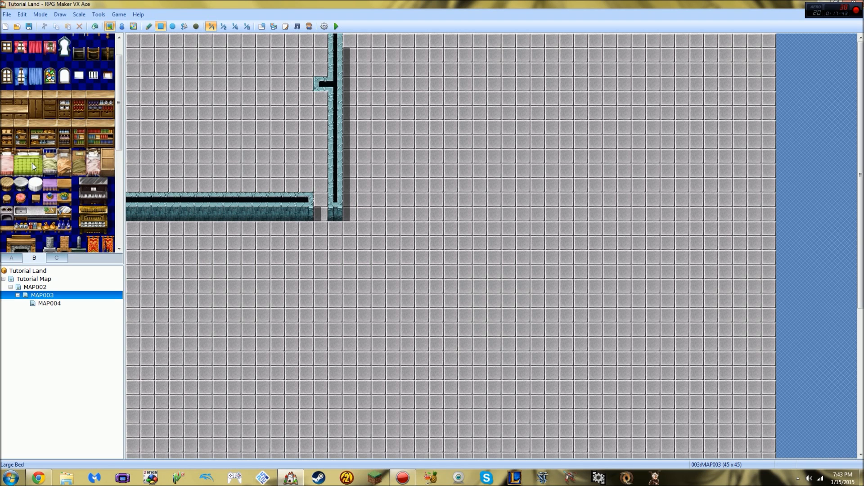
left_click_drag(23, 153, 34, 171)
left_click(205, 98)
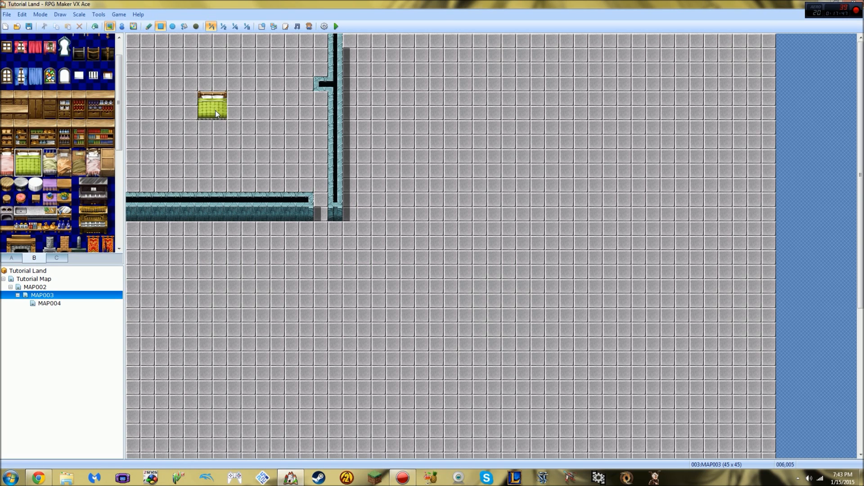
left_click_drag(97, 95, 113, 116)
left_click(189, 45)
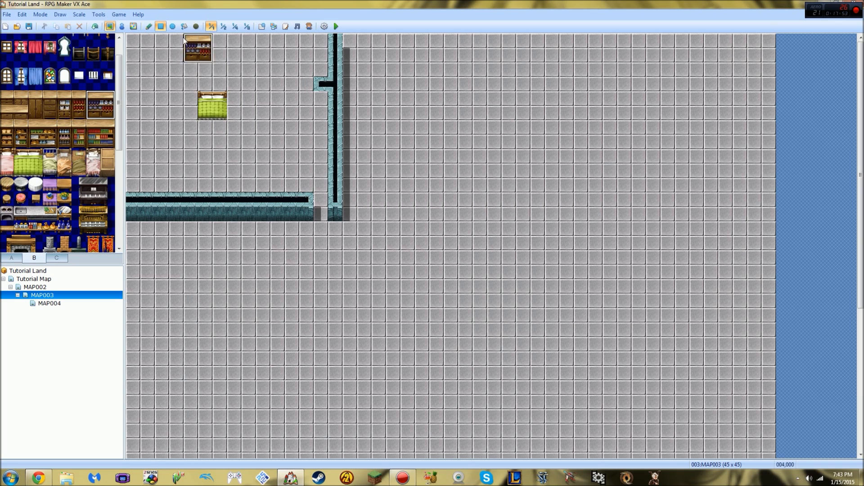
- Try the ragged black hole tile on the floor and on the horizontal wall, and undo both placements
left_click_drag(119, 106, 118, 210)
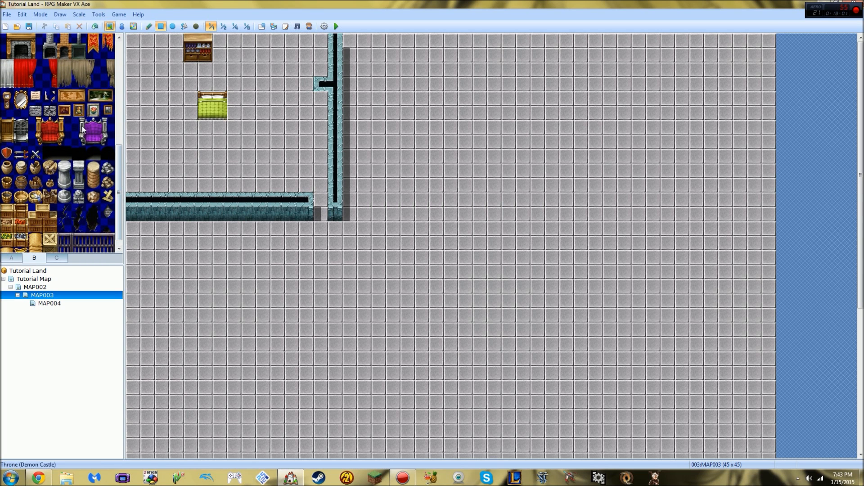
left_click_drag(118, 174, 117, 186)
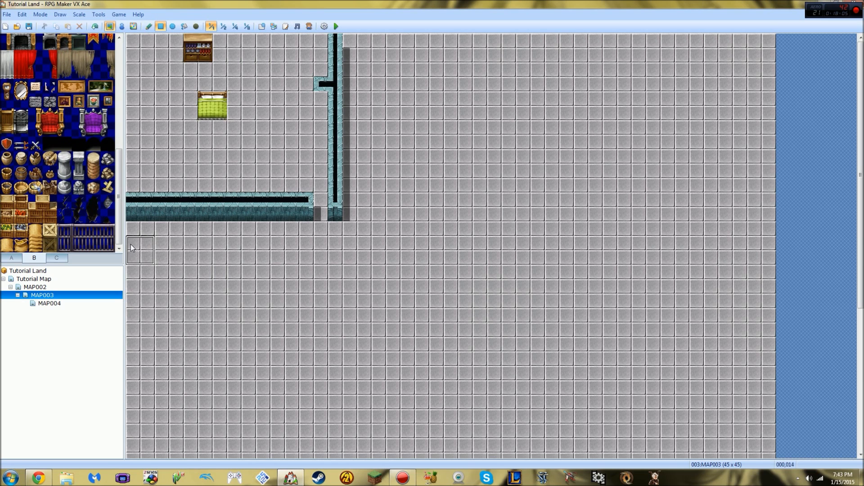
left_click_drag(277, 129, 287, 146)
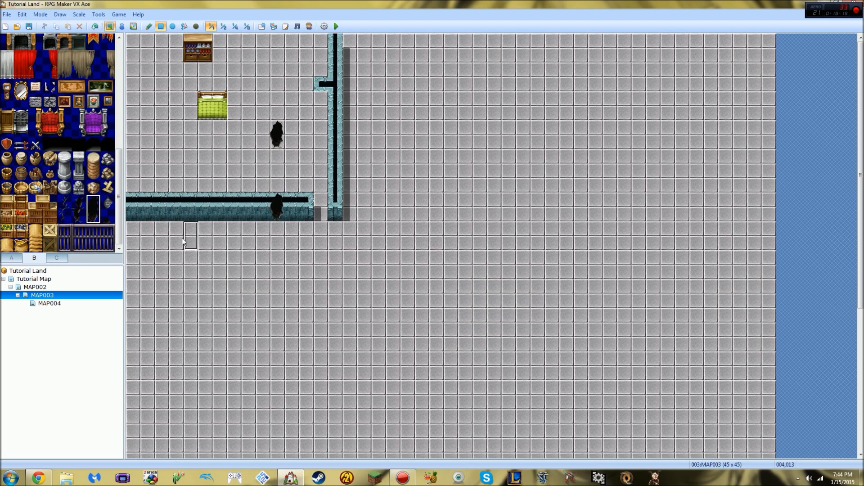
left_click(108, 26)
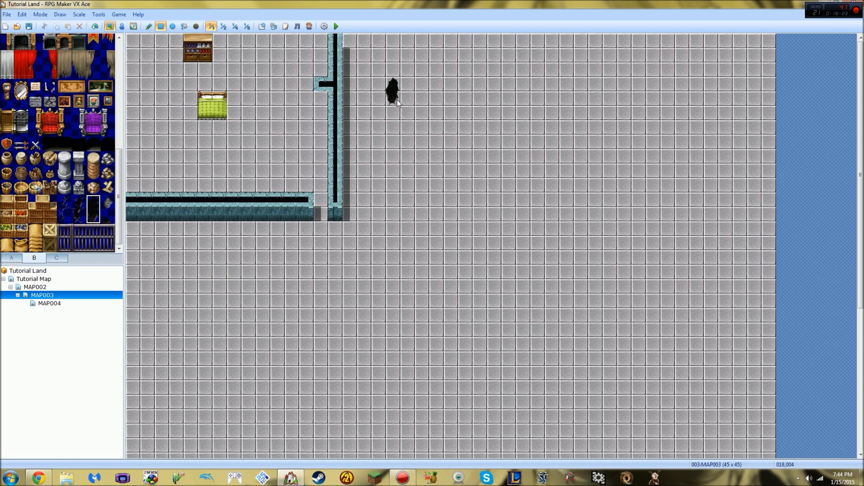
- Try the hole variants on the floor right of the vertical wall, leaving two ragged black holes stacked one above the other
left_click_drag(405, 111, 396, 99)
mouse_move(393, 99)
left_mouse_down()
mouse_move(392, 128)
mouse_move(394, 98)
left_mouse_up()
left_click(79, 202)
mouse_move(393, 113)
left_mouse_down()
mouse_move(392, 215)
mouse_move(397, 111)
left_mouse_up()
left_click_drag(89, 205, 92, 217)
left_click(392, 85)
left_click(394, 113)
- Place two colourful fruit items from tileset page C on the floor to the right of the bed
left_click(49, 259)
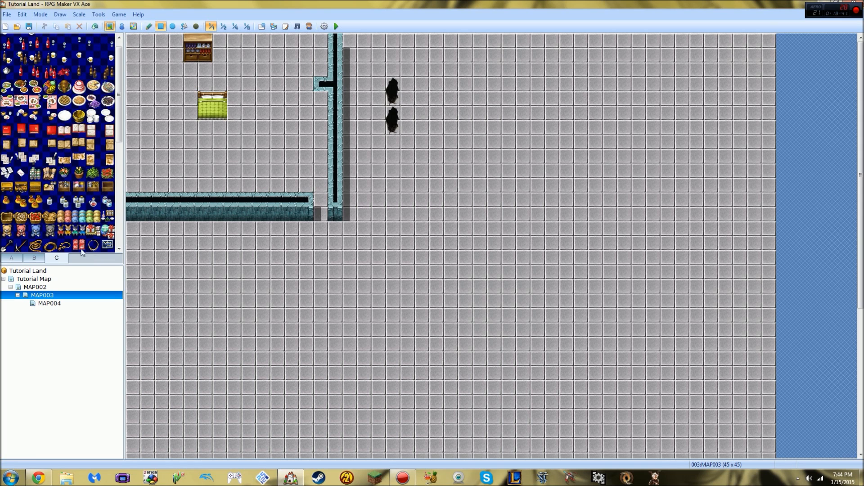
left_click(248, 142)
left_click(248, 98)
- Place a Goddess Statue on the open floor right of the walls and a two-by-two stone sculpture below the vertical wall
left_click_drag(119, 144, 116, 194)
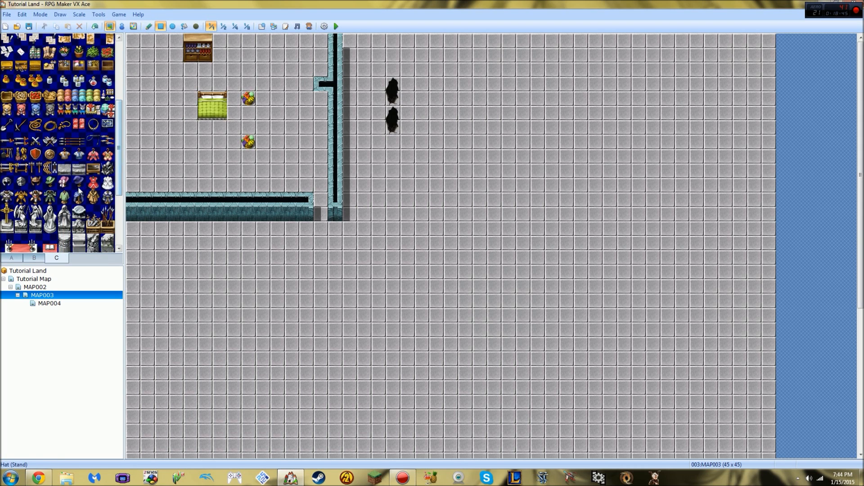
scroll(117, 177, "down", 3)
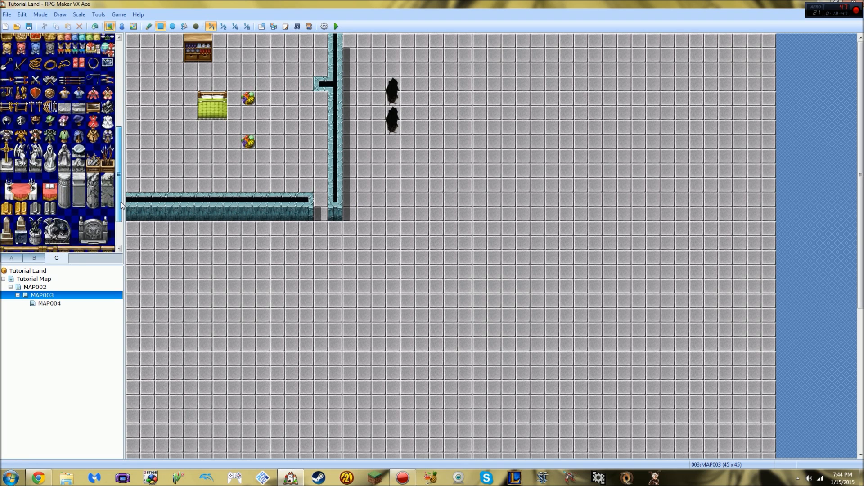
left_click(51, 149)
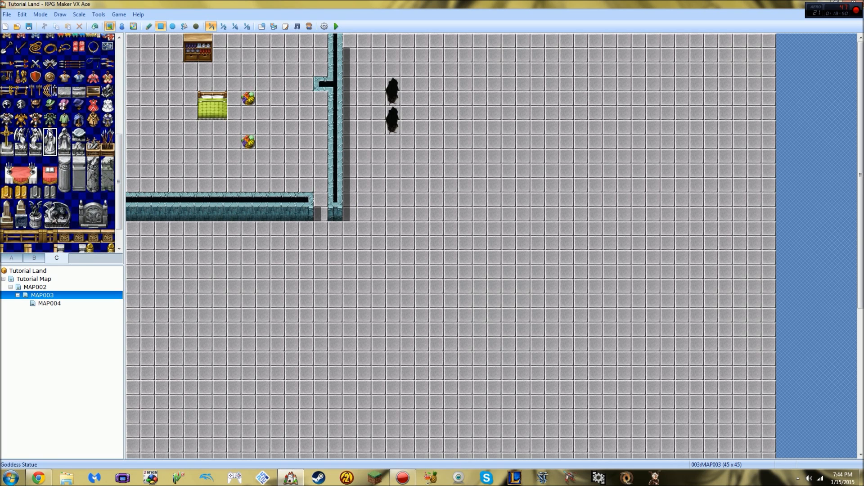
left_click(452, 218)
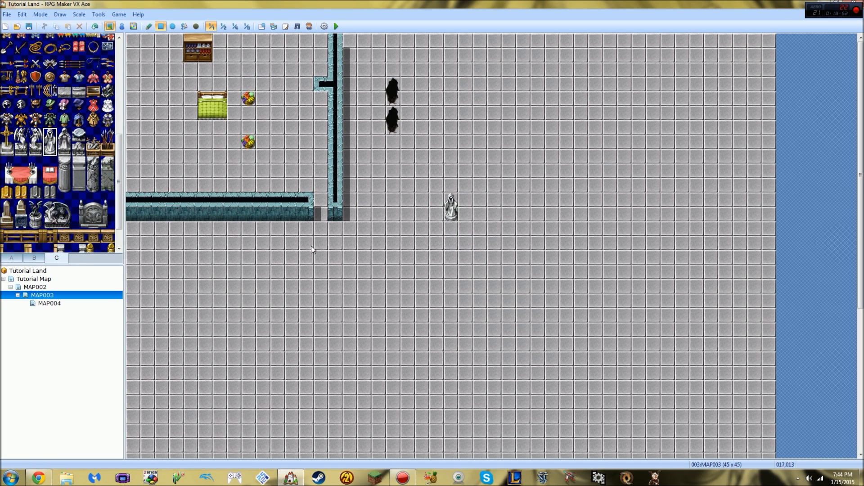
left_click_drag(52, 207, 66, 222)
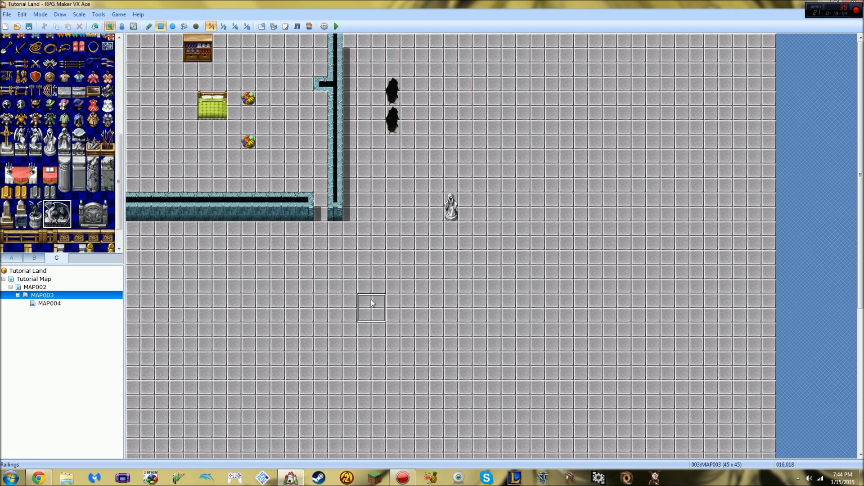
left_click(339, 292)
left_click_drag(118, 209, 130, 161)
- Switch to MAP004, check its map properties, and bring up page A of its Dungeon tileset
right_click(49, 303)
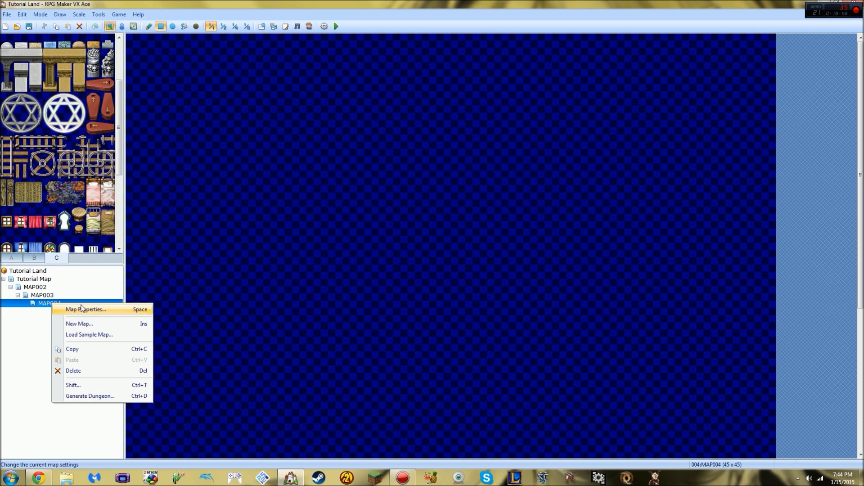
left_click(85, 308)
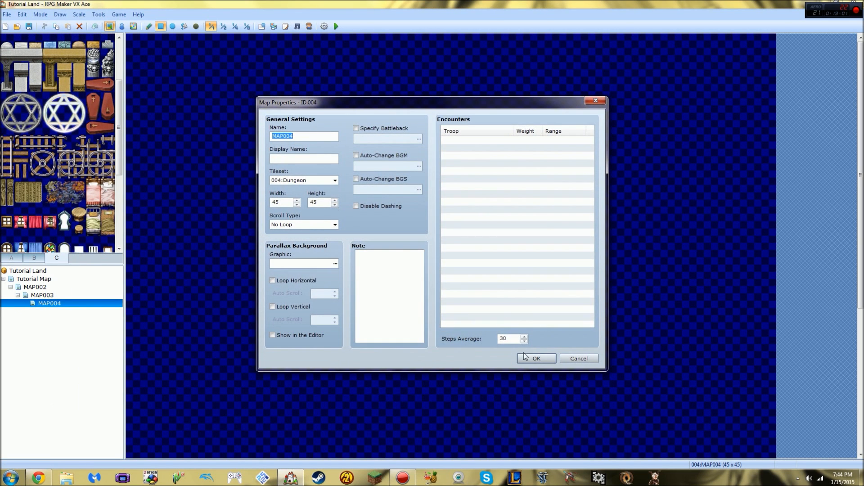
left_click(528, 358)
left_click(18, 258)
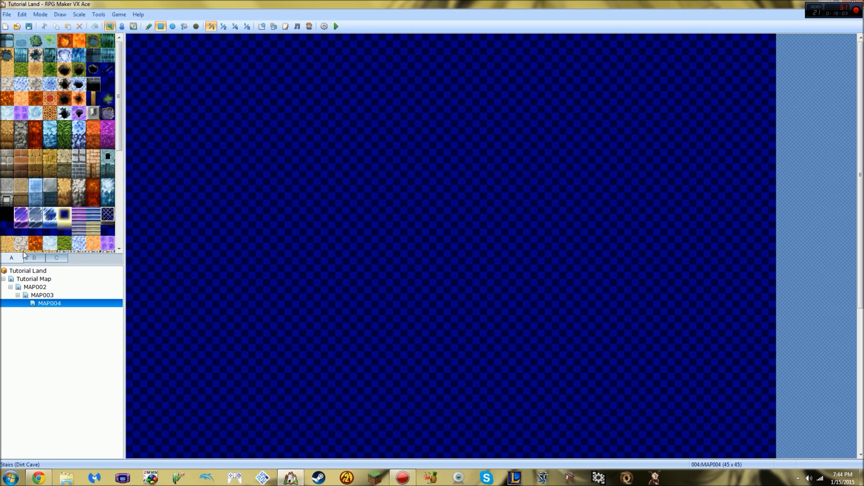
- Look through the ground, hole and wall tiles on page A of the Dungeon tileset
scroll(118, 180, "down", 3)
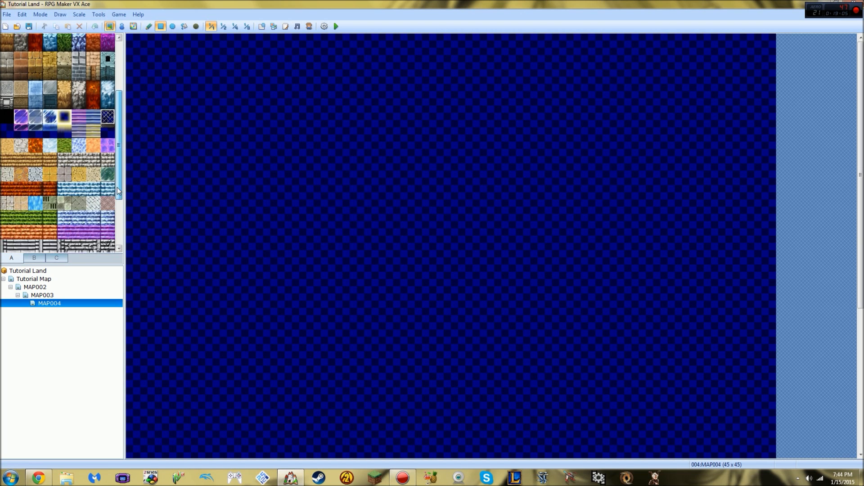
scroll(114, 212, "down", 3)
scroll(118, 135, "up", 6)
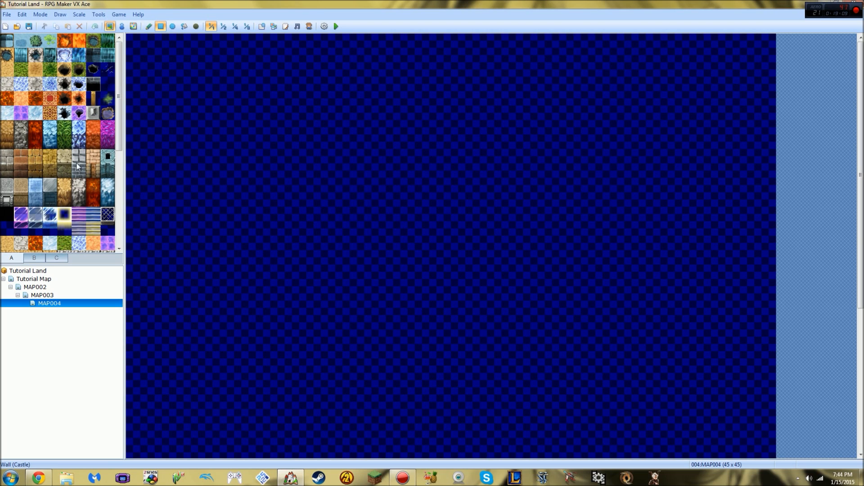
left_click(78, 138)
left_click(50, 84)
left_click(65, 54)
left_click(50, 86)
left_click(21, 84)
- Flood-fill the whole of MAP004 with several trial ground tiles, finishing with the pale Ground (Ice Cave) tile
left_click(184, 26)
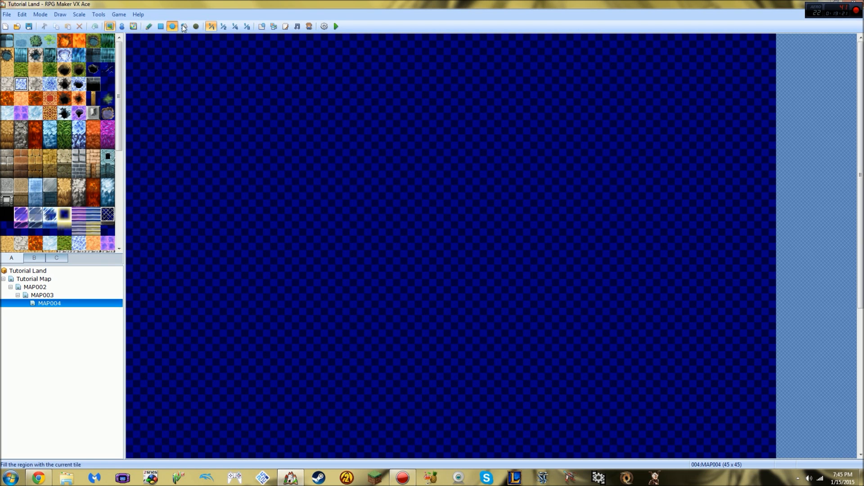
left_click(169, 75)
left_click(50, 84)
left_click(249, 113)
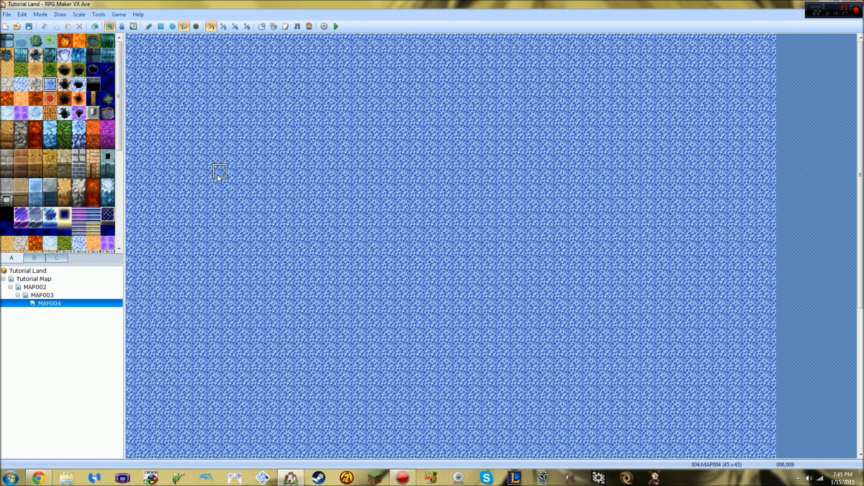
left_click(35, 113)
left_click(147, 127)
left_click(7, 112)
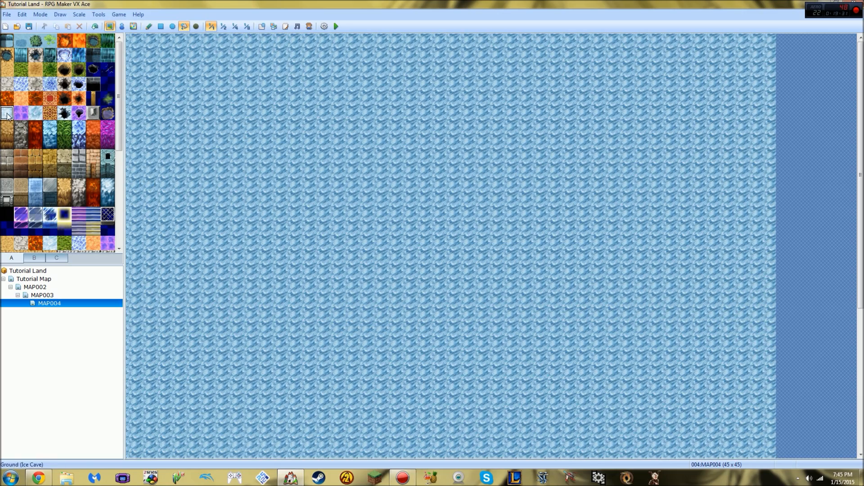
left_click(224, 145)
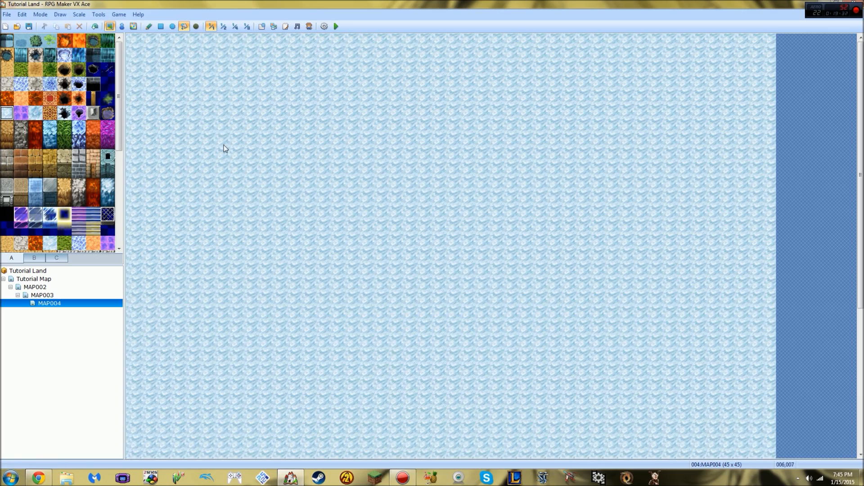
- Using Hole (Ice Cave) and the Rectangle tool, paint a 3×3 hole at upper left, a four-tile vertical strip and scattered single holes
left_click(67, 114)
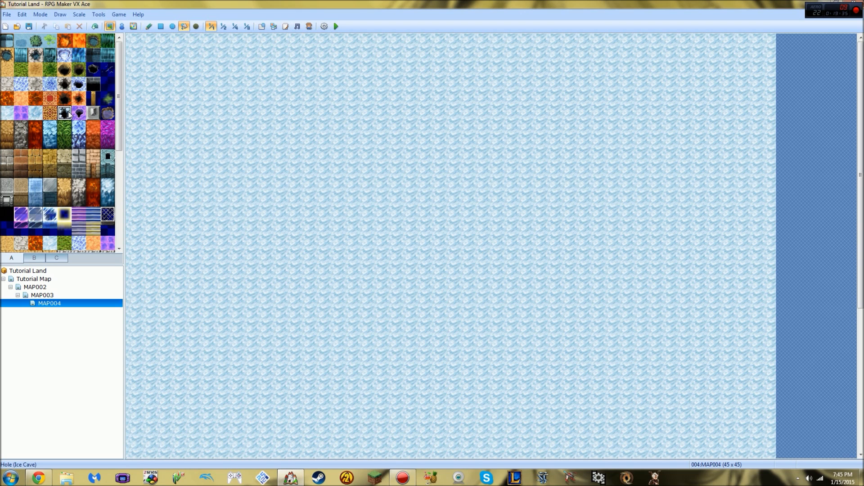
left_click(234, 161)
left_click(99, 29)
left_click(149, 26)
left_click(163, 26)
left_click_drag(176, 99, 205, 128)
left_click(310, 213)
left_click_drag(248, 217, 247, 173)
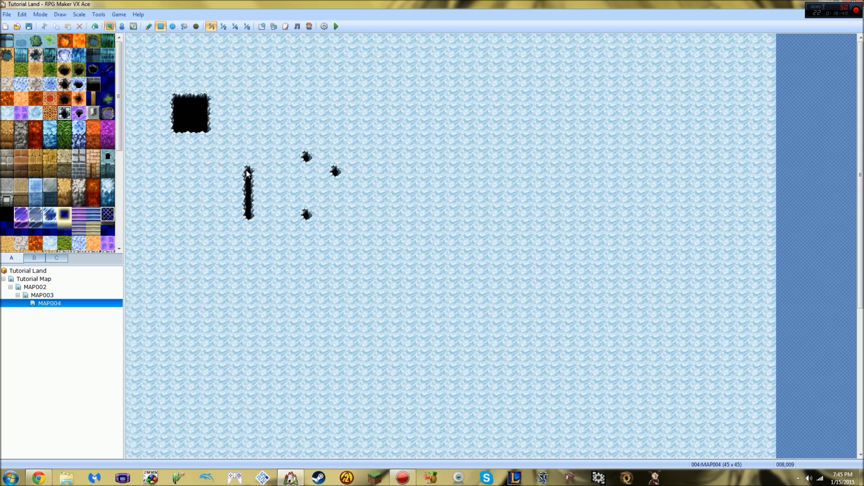
- Scatter more Ice Cave holes of varying rectangular sizes across the middle, lower and right parts of the map
left_click(422, 244)
left_click_drag(407, 302, 392, 315)
left_click_drag(350, 315, 307, 301)
left_click(294, 302)
left_click_drag(436, 200, 479, 186)
mouse_move(538, 201)
left_mouse_down()
mouse_move(569, 214)
mouse_move(580, 243)
left_mouse_up()
left_click_drag(595, 301, 610, 373)
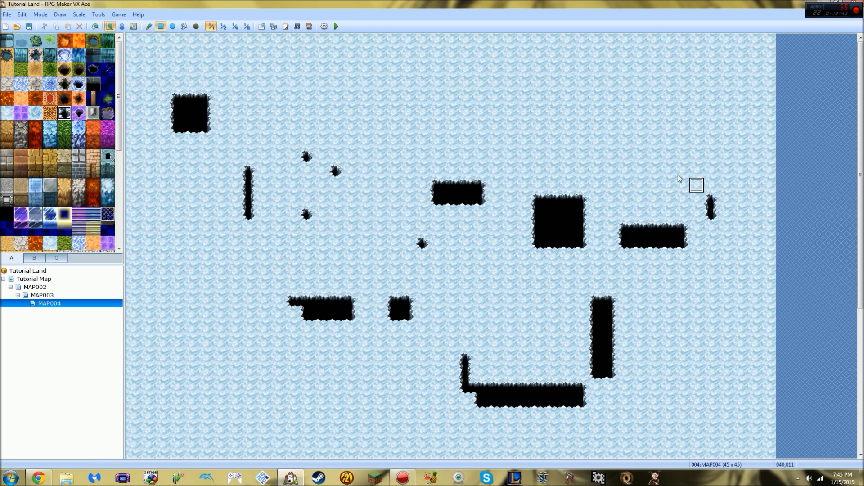
left_click_drag(639, 142, 668, 171)
left_click(624, 128)
- Place three tall bluish-purple crystals from tileset page B, one near the west edge and two near the small holes in the middle
left_click_drag(121, 124, 122, 215)
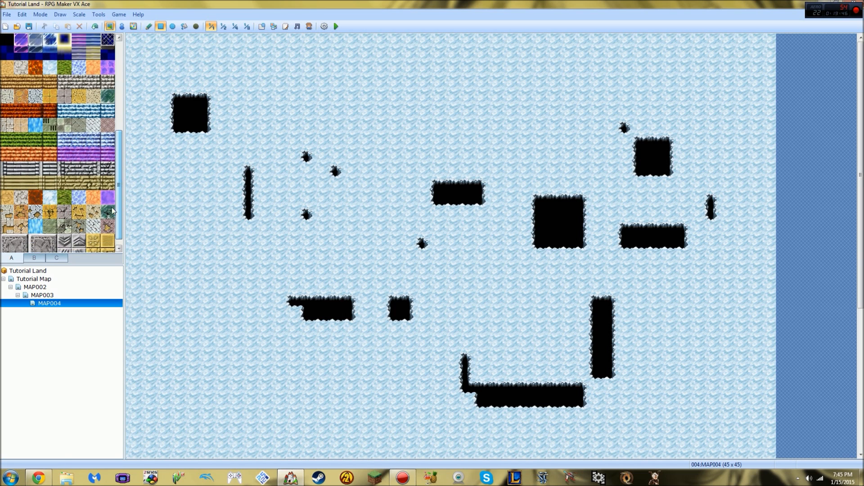
left_click(34, 258)
left_click_drag(119, 166, 126, 53)
left_click_drag(79, 157, 79, 170)
left_click(148, 211)
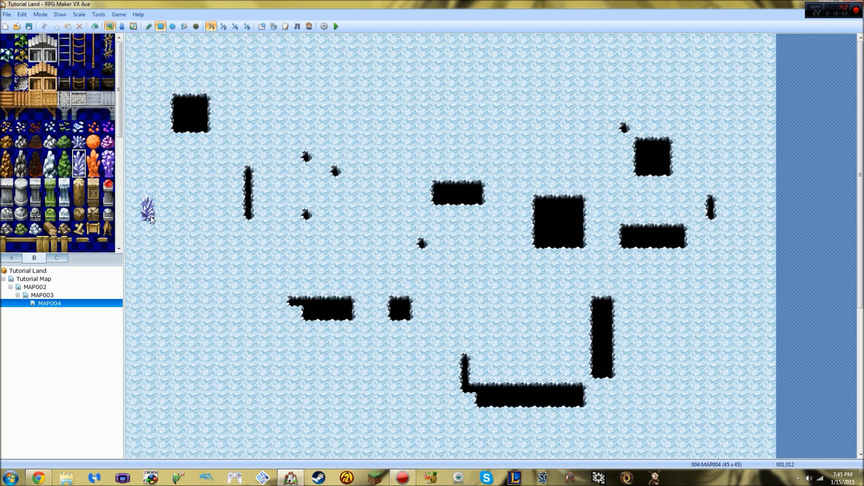
left_click(382, 230)
left_click(408, 143)
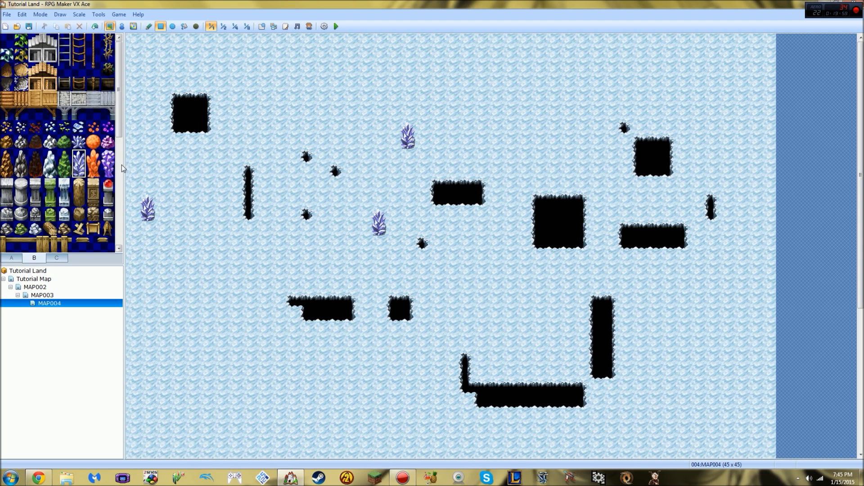
- Place a Monument (Lit) near the map's upper edge, above the small single holes
left_click_drag(118, 132, 118, 219)
left_click_drag(80, 159, 101, 180)
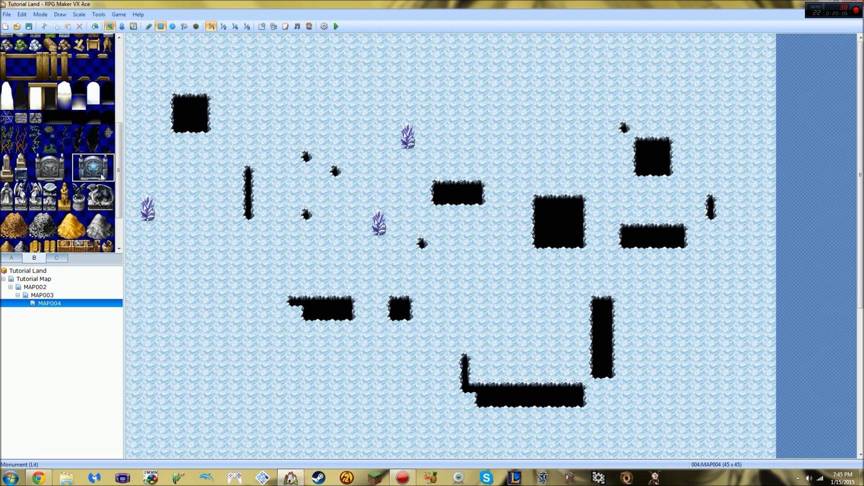
left_click(311, 69)
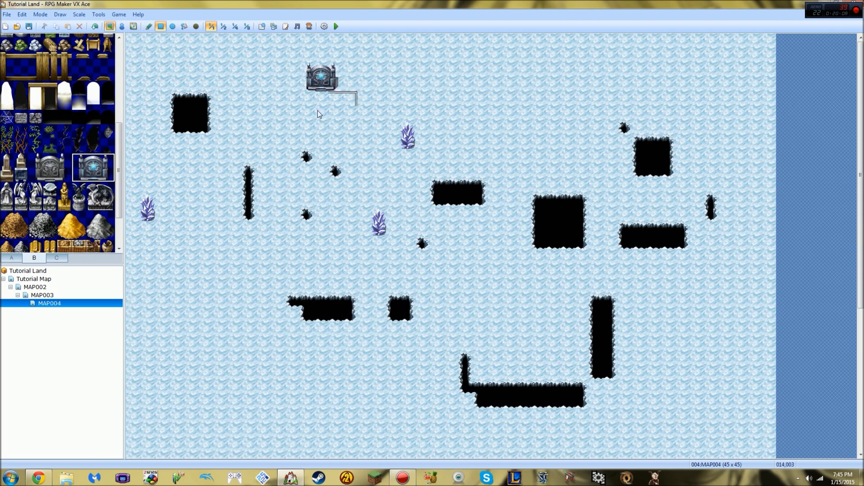
- Place a grey two-by-two pile right of the upper-left hole and a pile of bones below the westernmost crystal
scroll(101, 225, "down", 2)
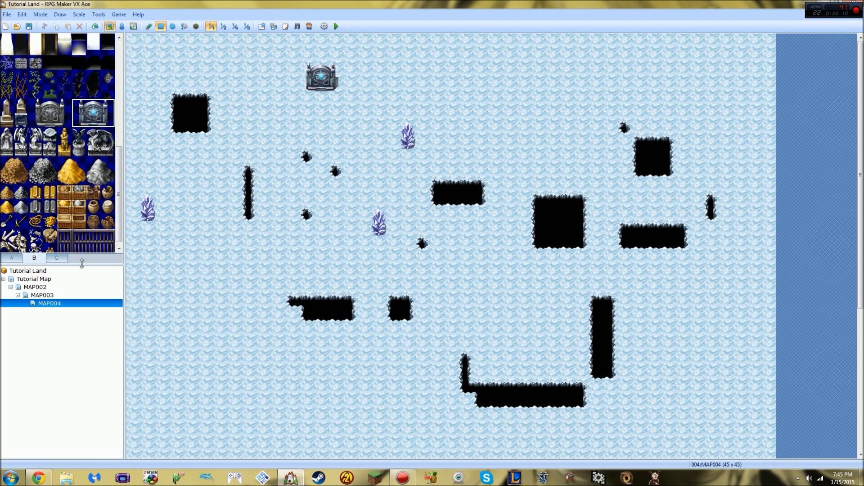
left_click_drag(121, 194, 121, 206)
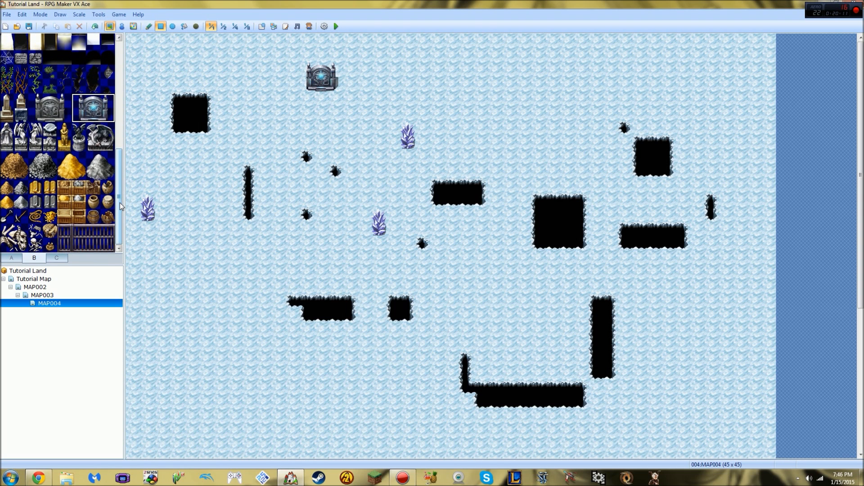
left_click_drag(93, 159, 108, 175)
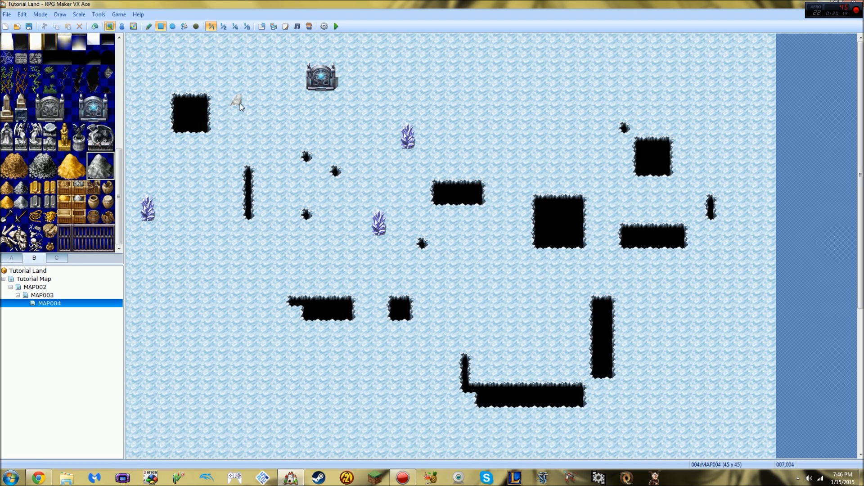
left_click(246, 115)
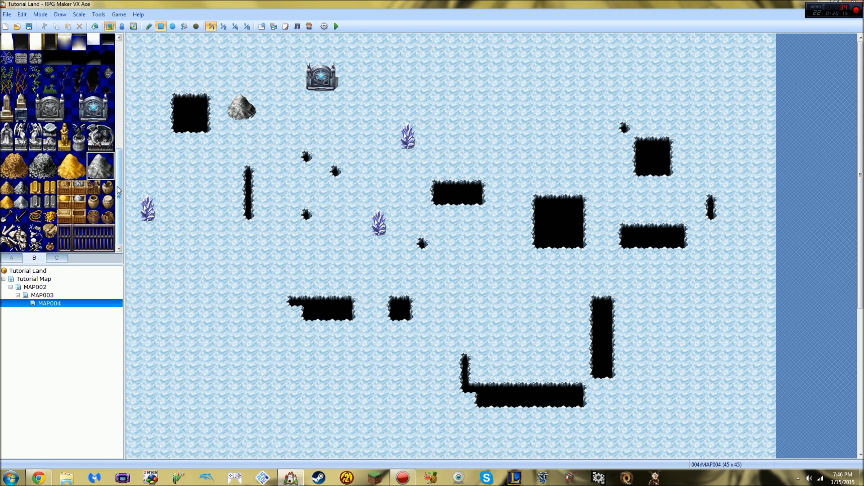
left_click_drag(25, 233, 15, 237)
left_click(190, 257)
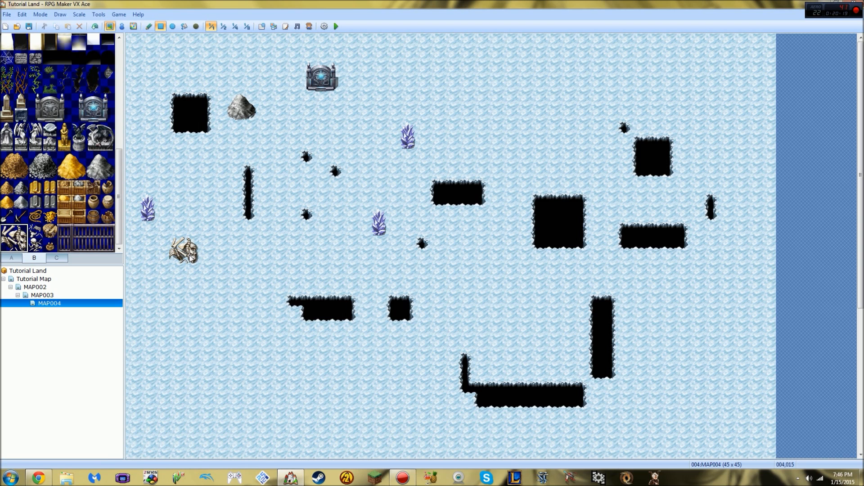
- Examine the pillars, magic circles, rails, windows and furniture on page C of the Dungeon tileset
left_click(56, 257)
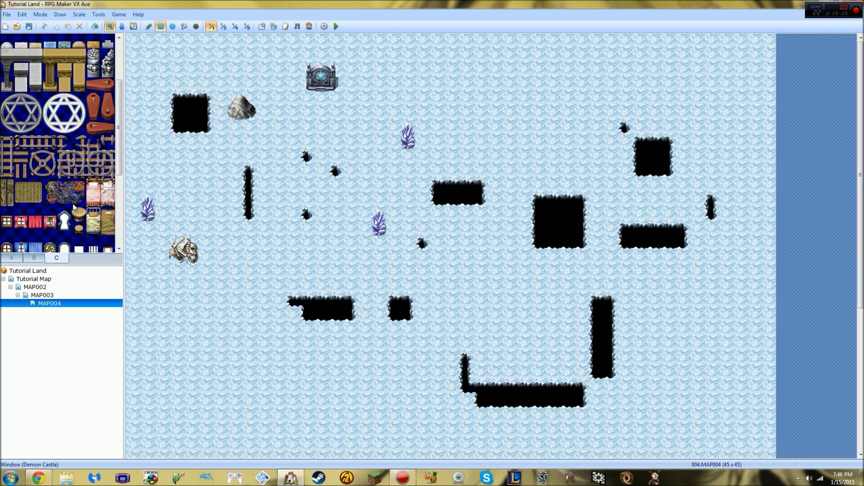
scroll(116, 150, "up", 3)
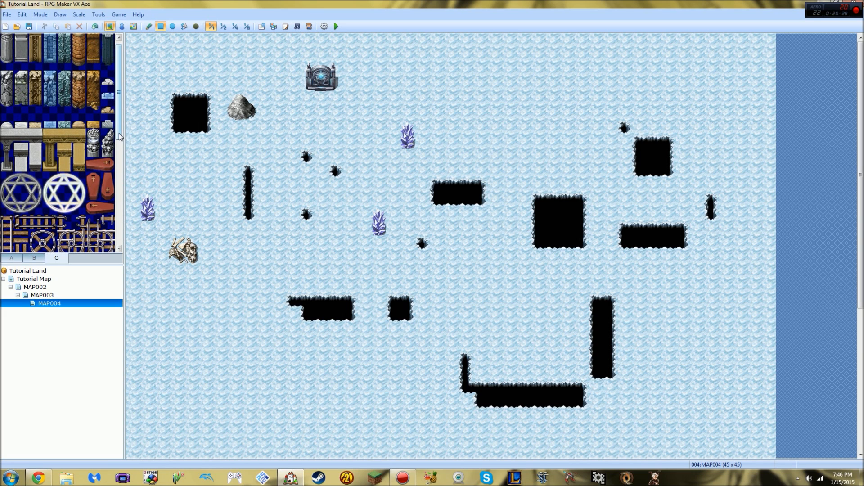
scroll(118, 130, "up", 1)
scroll(122, 112, "down", 5)
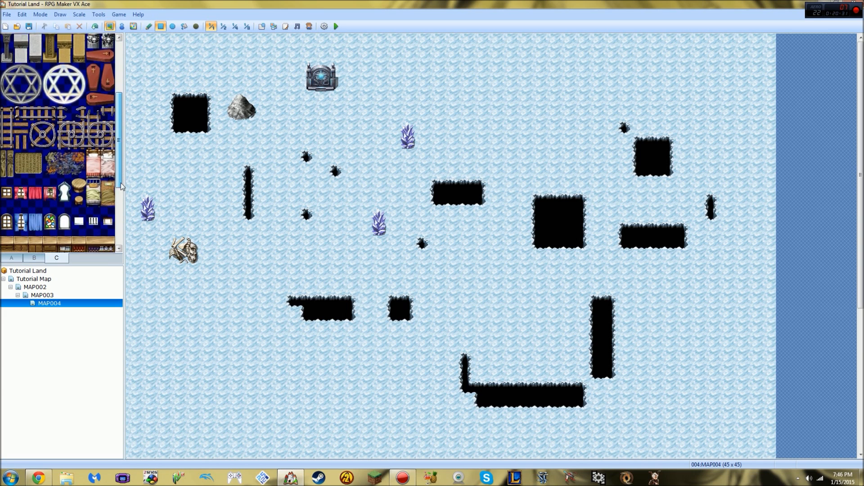
scroll(121, 216, "down", 2)
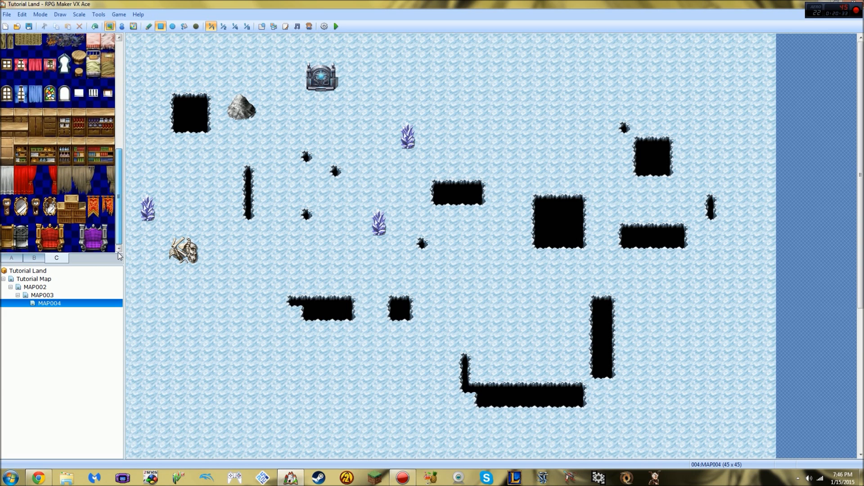
left_click_drag(119, 215, 129, 94)
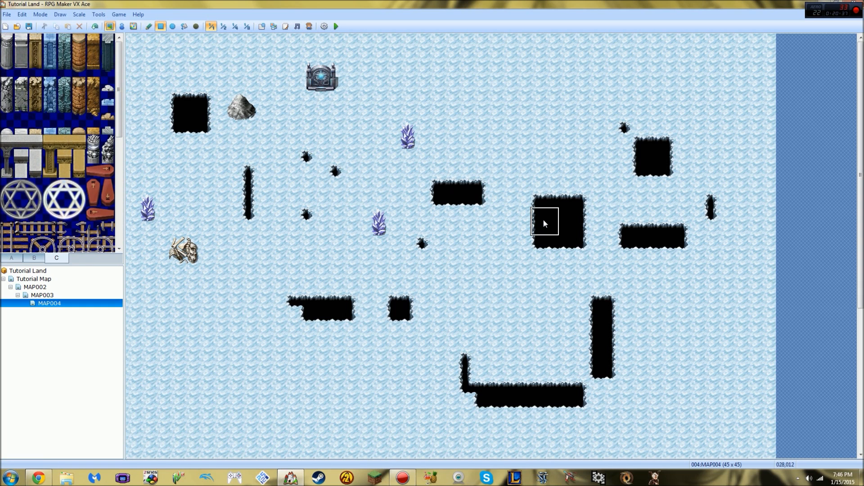
- Review the map properties of MAP004, including its tileset and background music options, and cancel the dialog
right_click(70, 306)
left_click(106, 309)
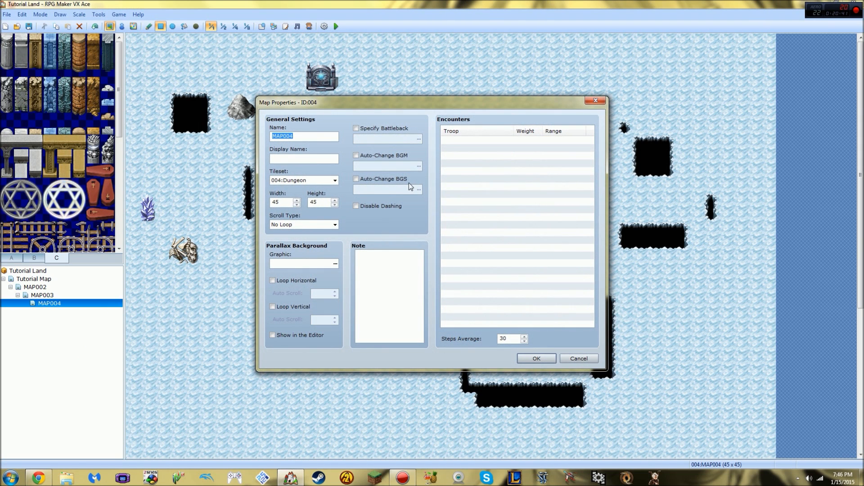
left_click(574, 359)
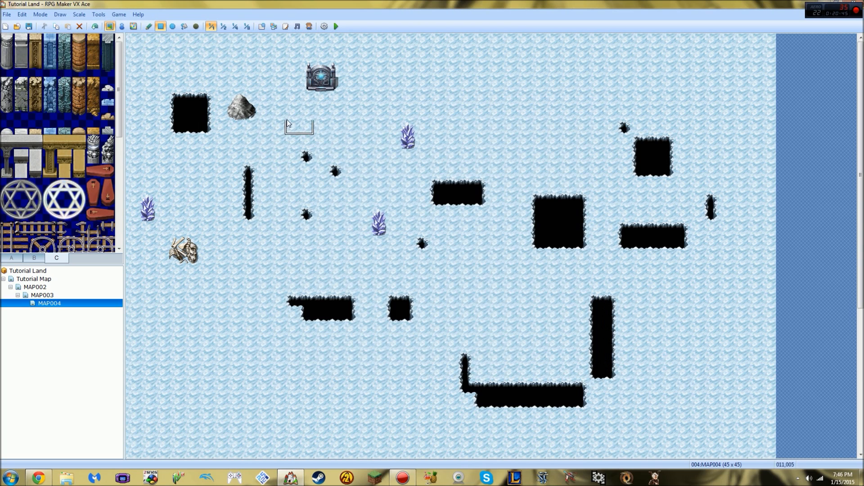
- Switch to Tutorial Map, review its map properties and accept them
right_click(46, 281)
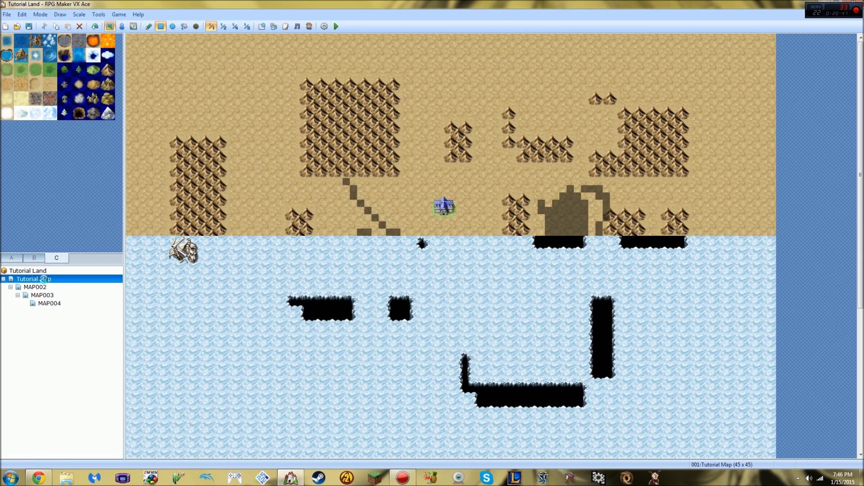
left_click(76, 287)
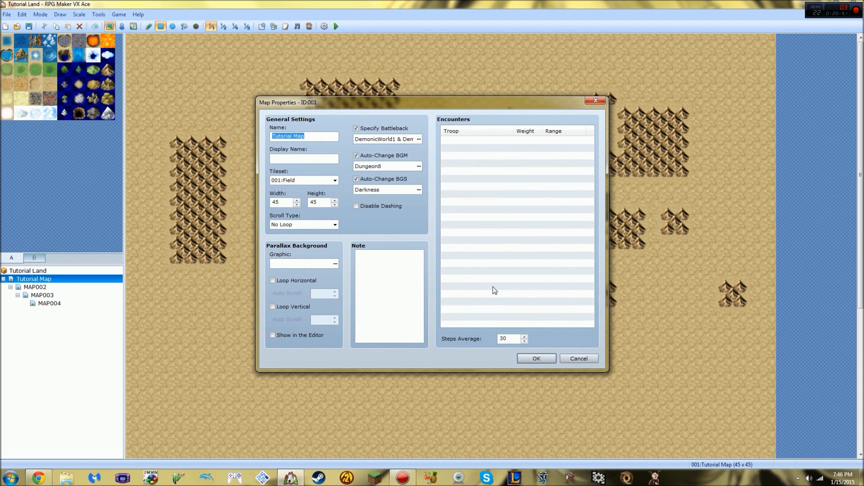
left_click(539, 361)
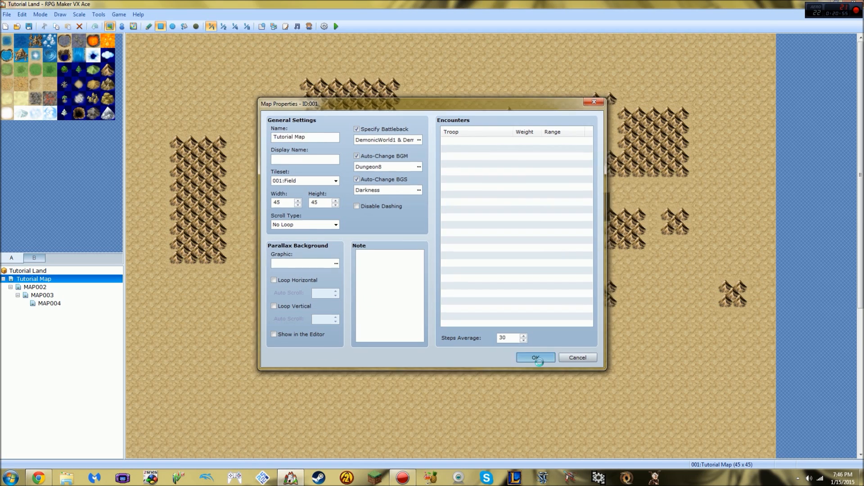
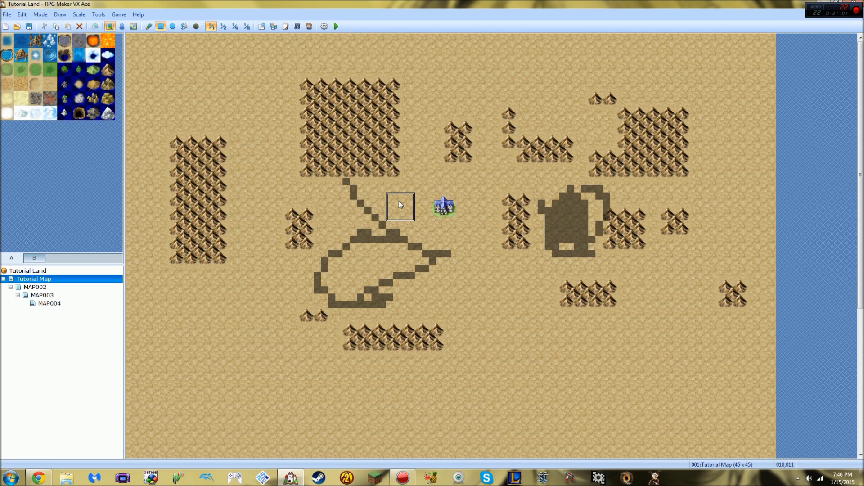
- In event editing mode, set the player's starting position on tile 009,009, between the two large western mountain blocks
left_click(120, 27)
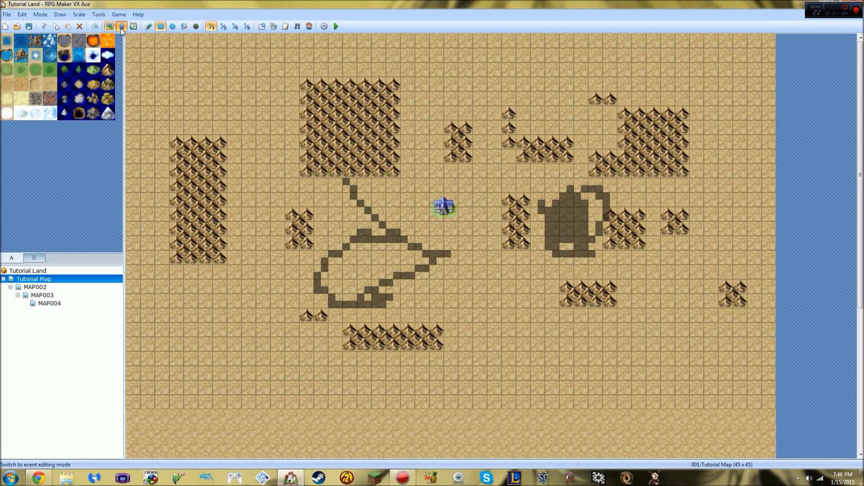
right_click(266, 168)
mouse_move(309, 248)
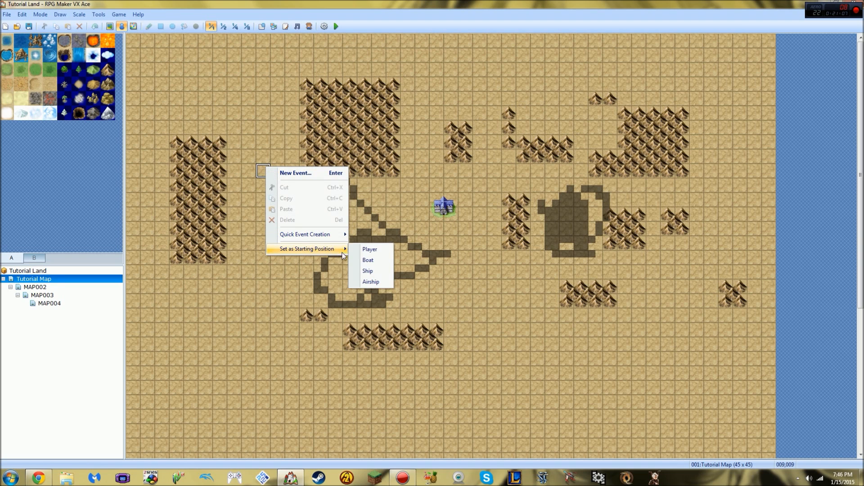
left_click(370, 250)
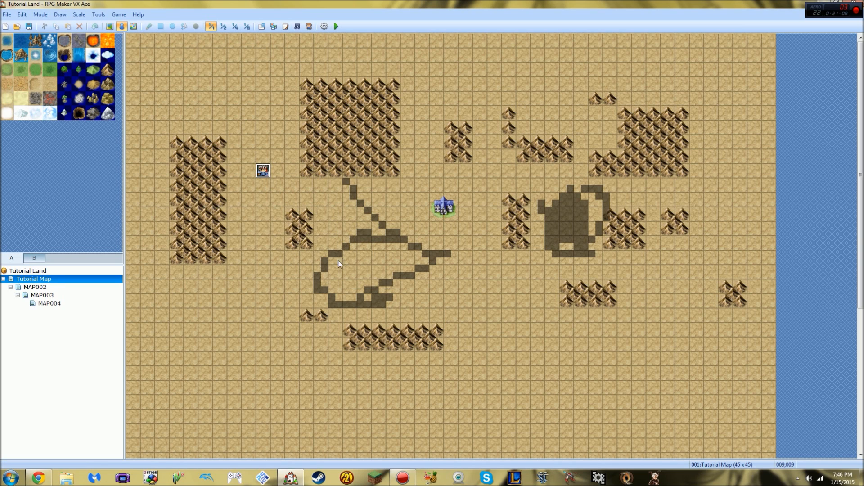
- Start a playtest of the game, saving the changes to Tutorial Land
left_click(336, 26)
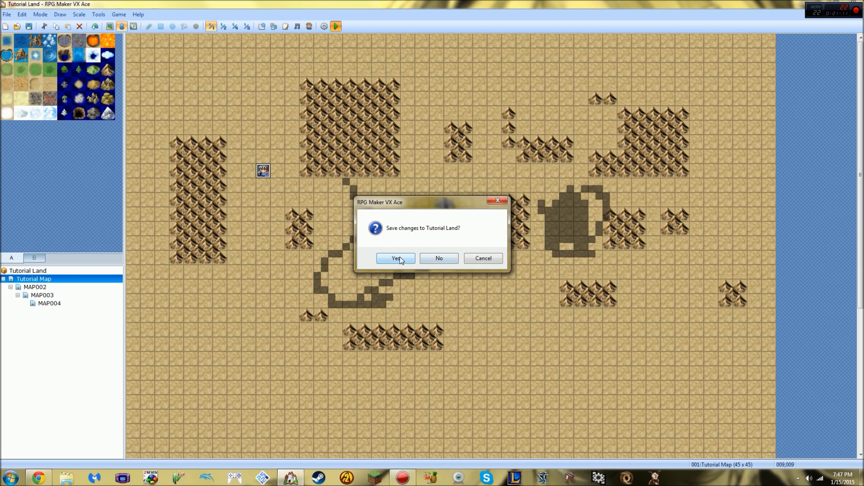
left_click(400, 258)
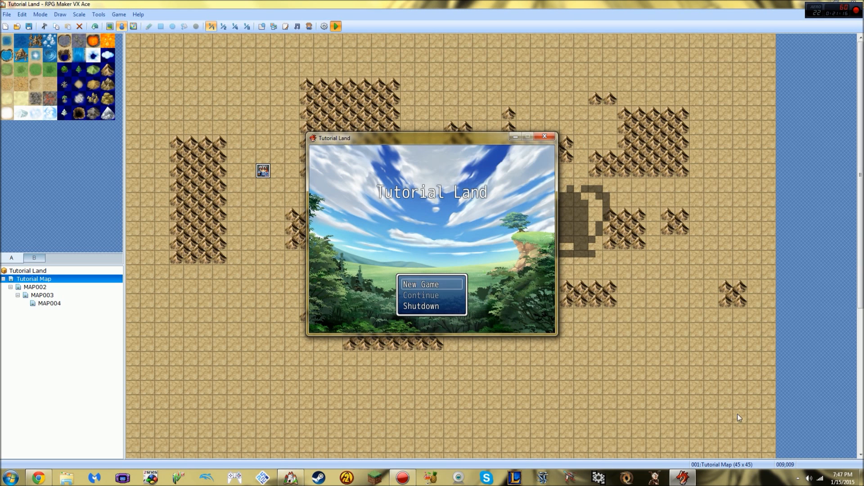
- Lower the Tutorial Land game's volume in the Windows volume mixer and close the mixer
left_click(810, 478)
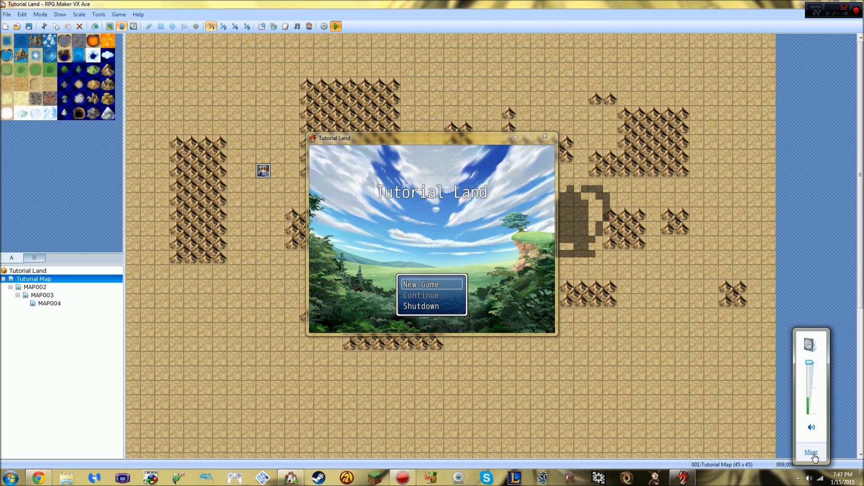
left_click(813, 453)
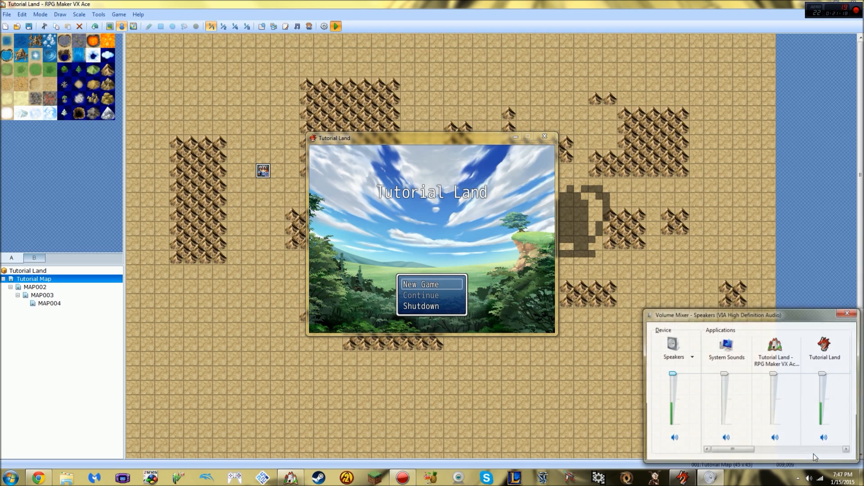
left_click(826, 423)
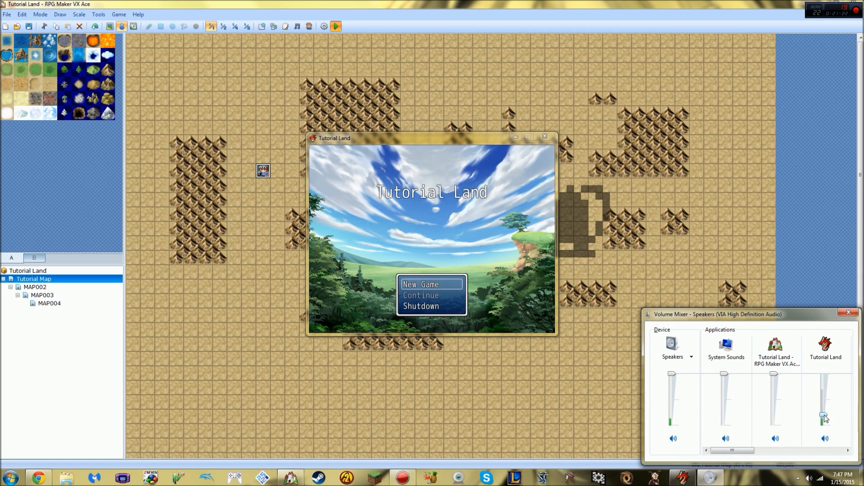
left_click(849, 313)
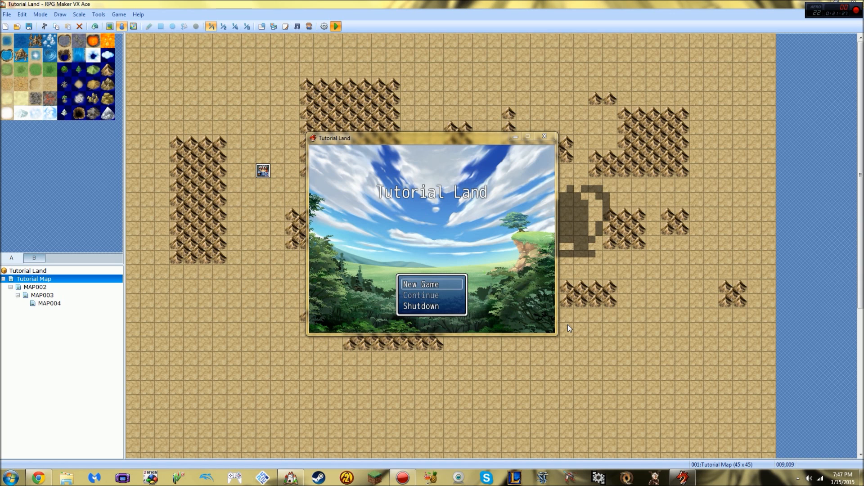
- Start a new game in the playtest, walk the character around the map south of the starting position, and close the game
left_click(539, 332)
key("Return")
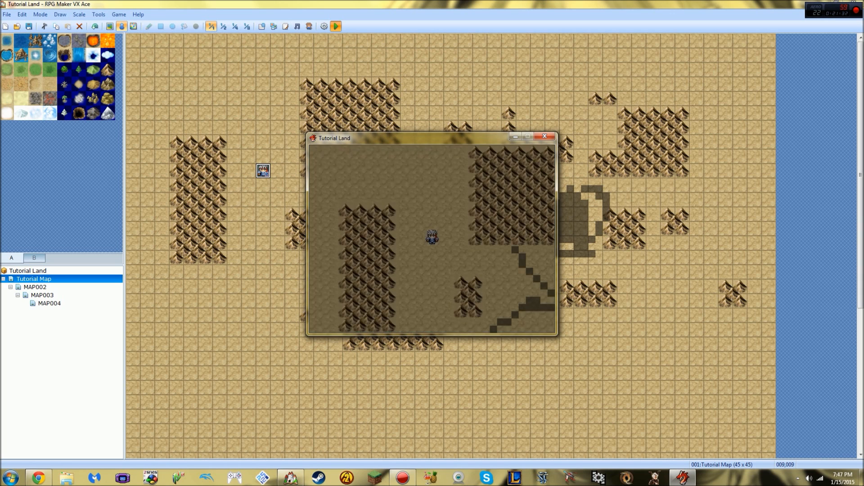
key("Down")
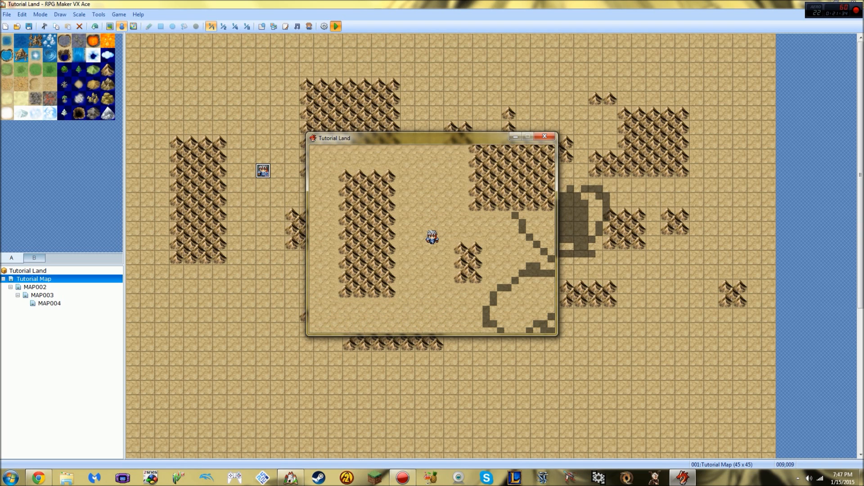
key("Down")
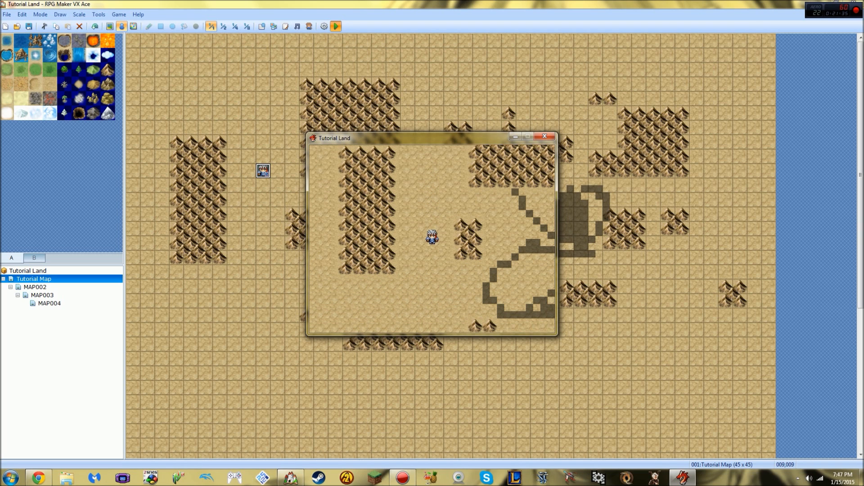
key("Right")
key("Down")
key("Right")
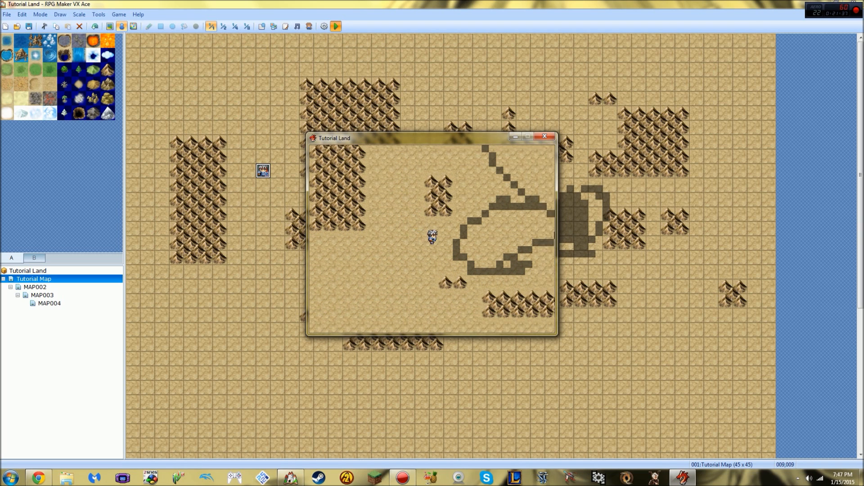
key("Left")
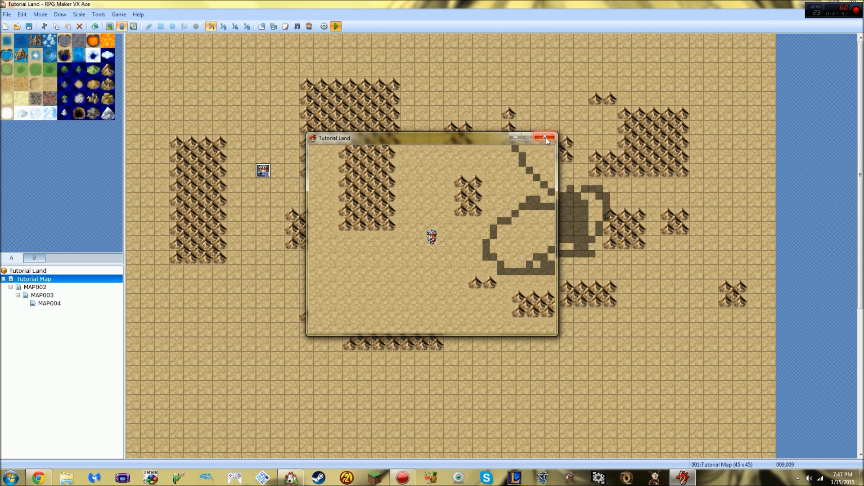
left_click(546, 136)
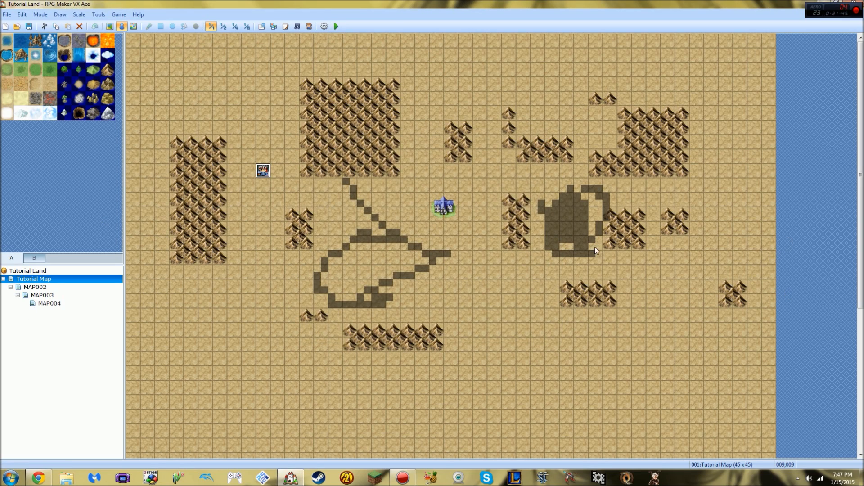
- On Tutorial Map, start a new event on tile 044,014 at the map's eastern edge
left_click(50, 284)
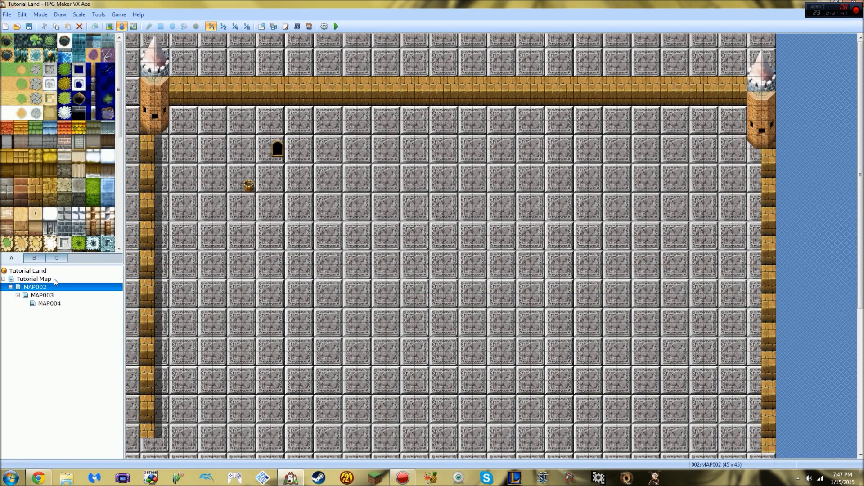
left_click(54, 279)
right_click(766, 245)
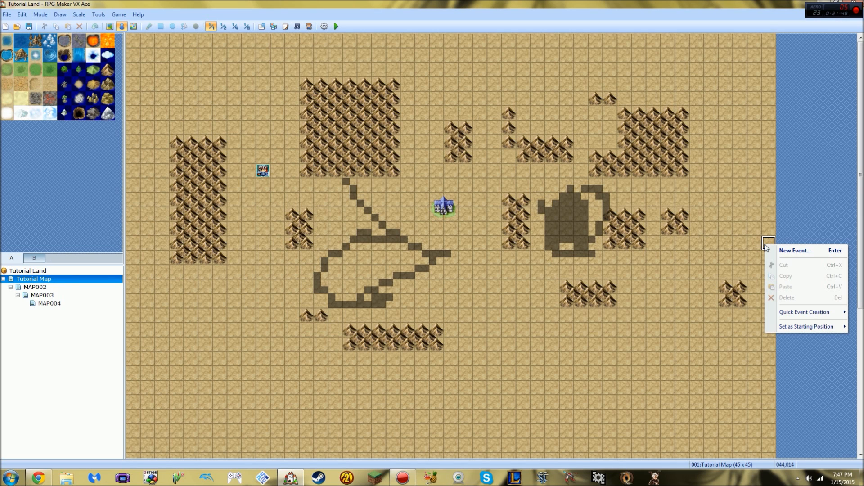
left_click(775, 250)
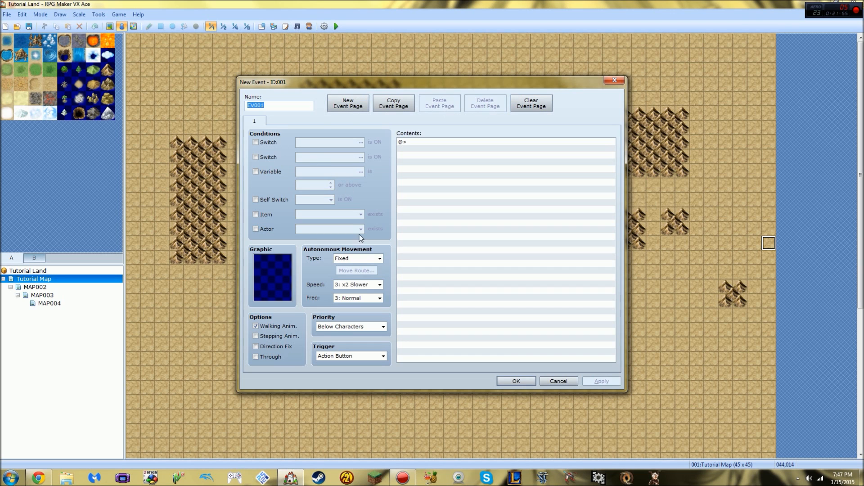
- Add a Transfer Player command to the event with destination MAP002 (025,025) and accept the event
right_click(414, 141)
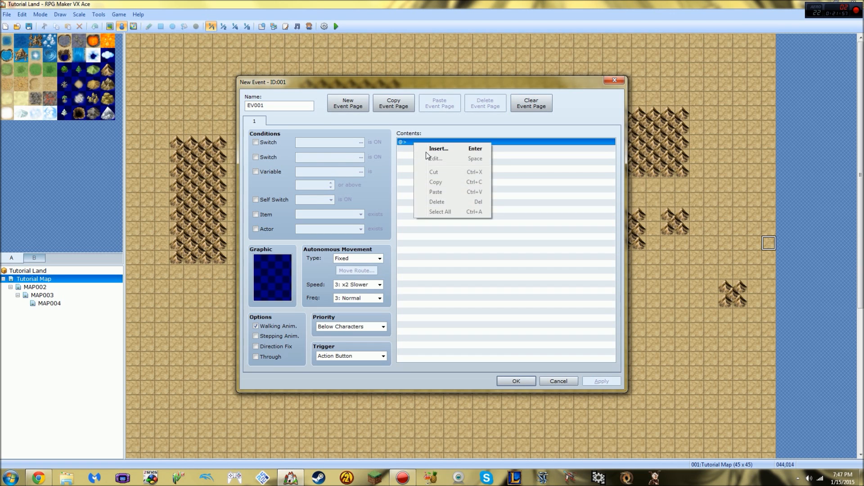
left_click(433, 148)
left_click(444, 132)
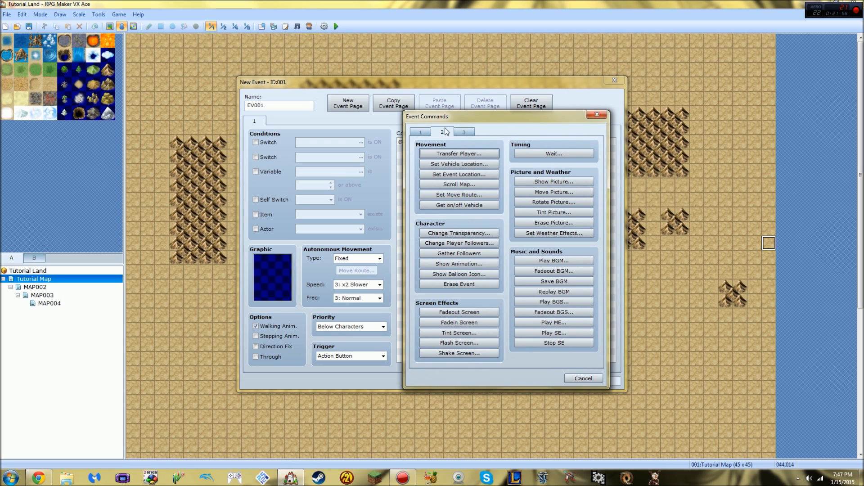
left_click(459, 153)
left_click(548, 221)
double_click(338, 138)
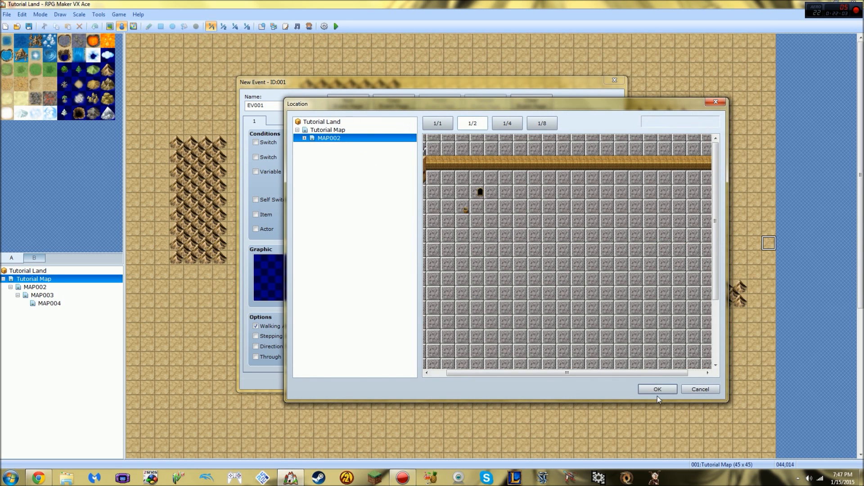
left_click(589, 320)
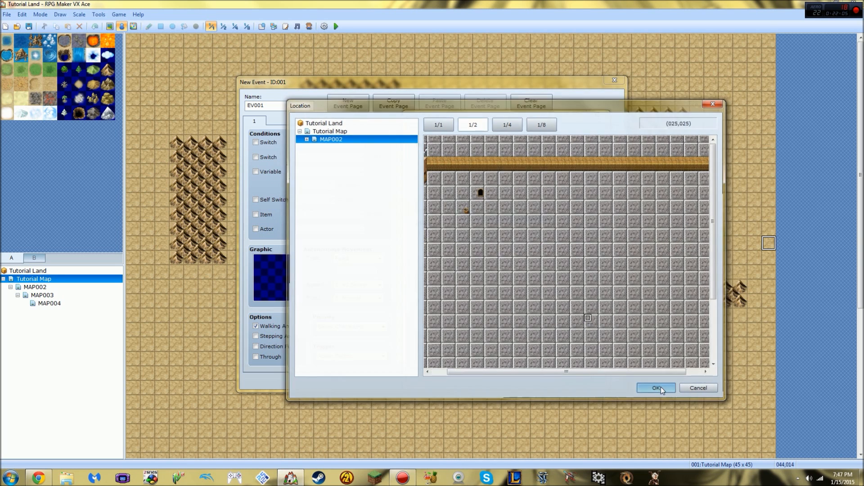
left_click(658, 388)
left_click(504, 314)
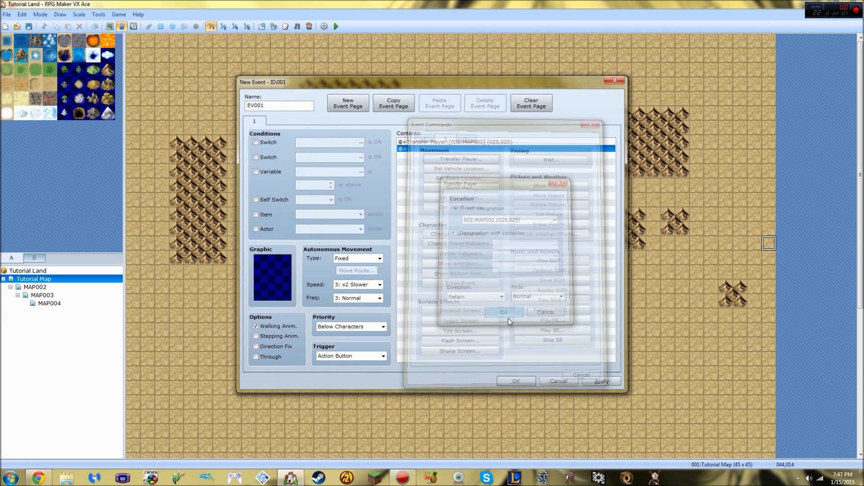
left_click(514, 381)
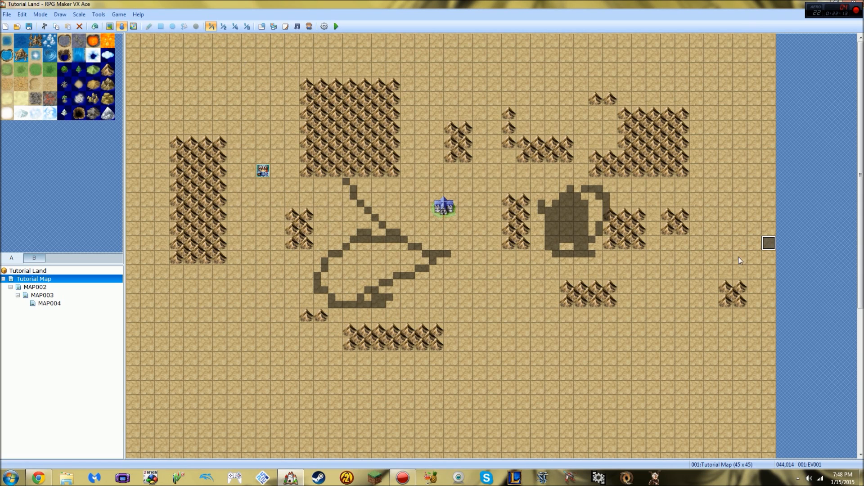
- Set the player's starting position on tile 042,014, just west of the transfer event
right_click(740, 244)
mouse_move(787, 315)
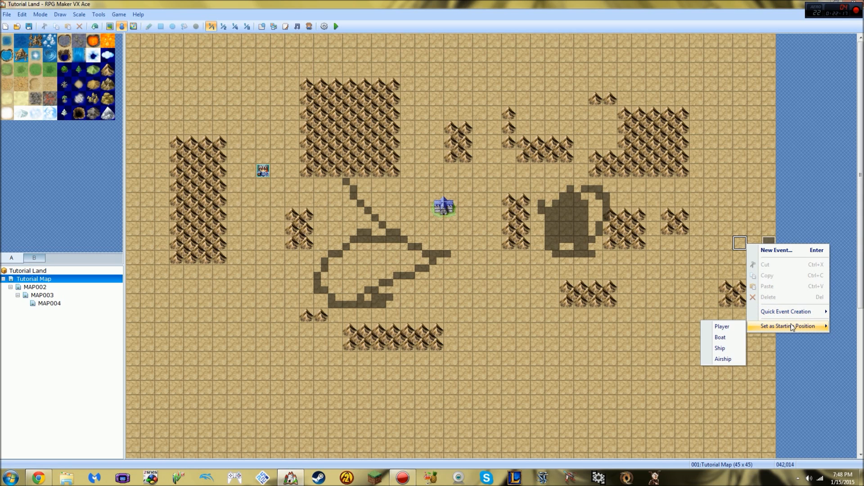
left_click(729, 324)
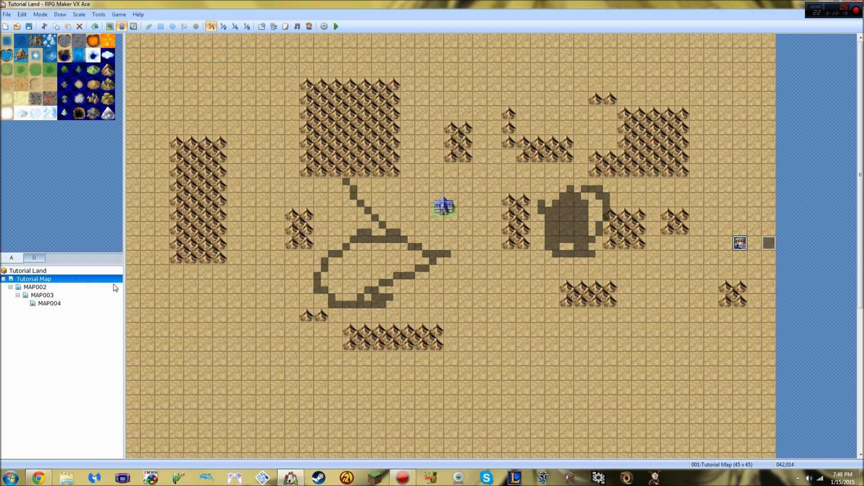
- In the map properties of MAP002, enable Specify Battleback without choosing a battleback image
left_click(47, 286)
right_click(45, 285)
left_click(69, 290)
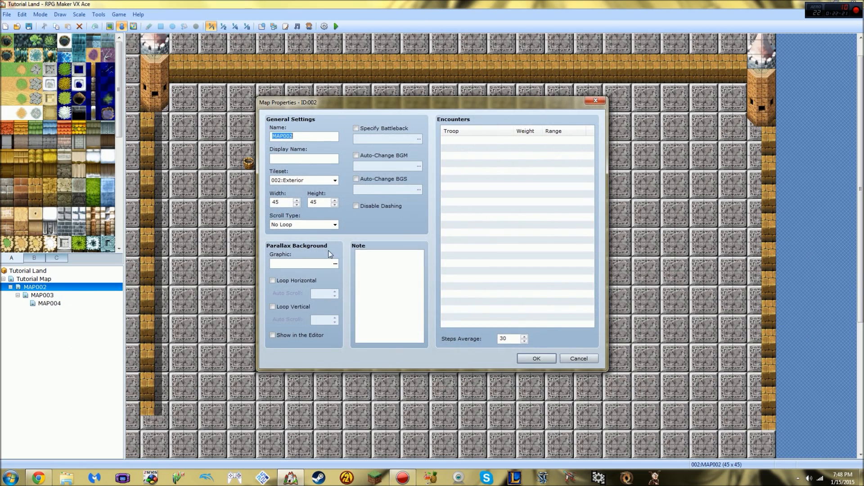
left_click(360, 128)
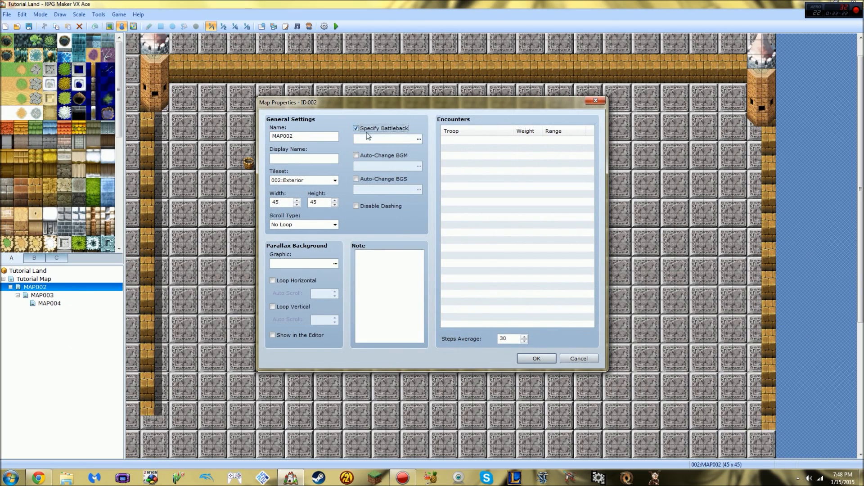
left_click(419, 140)
left_click(545, 321)
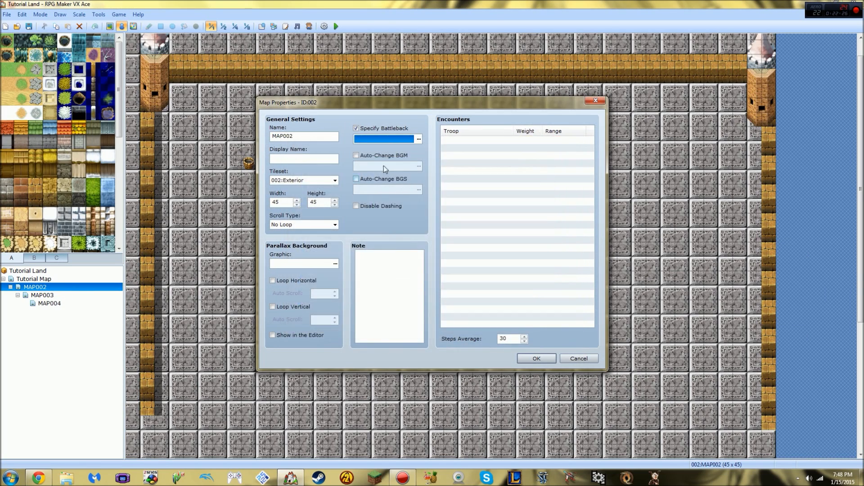
- Enable Auto-Change BGM for MAP002, select Theme3 as its music and preview it at a reduced volume
left_click(357, 156)
left_click(419, 166)
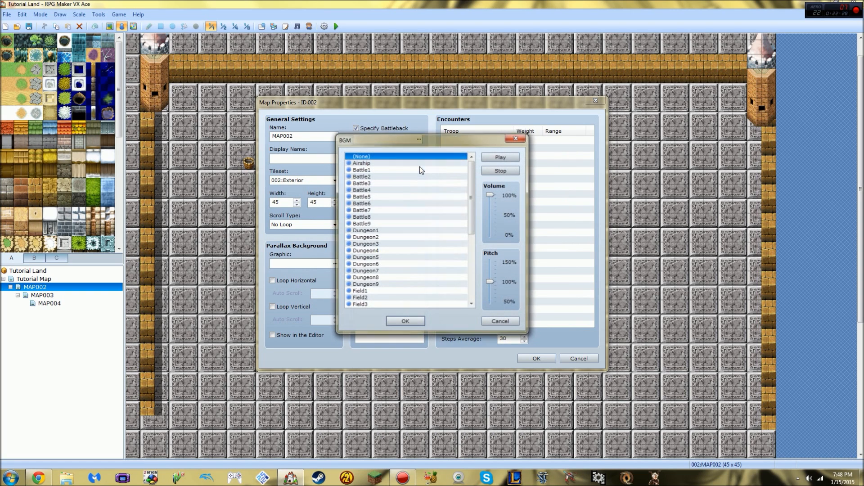
left_click(388, 218)
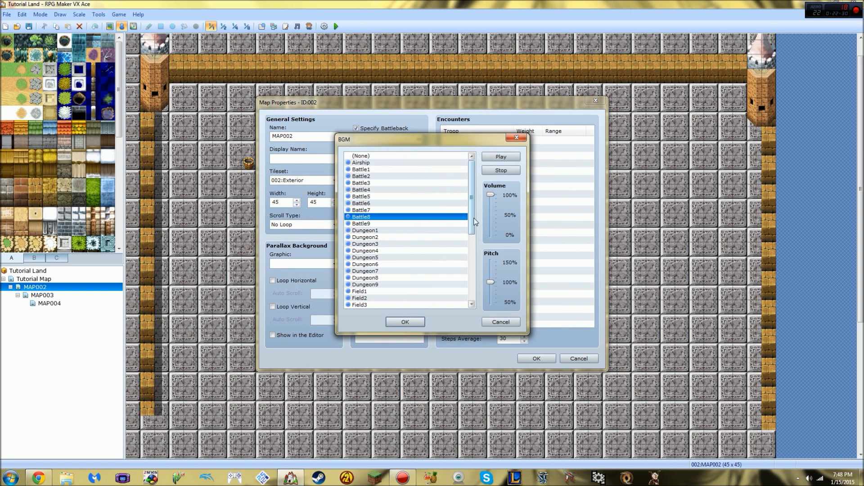
scroll(474, 223, "down", 3)
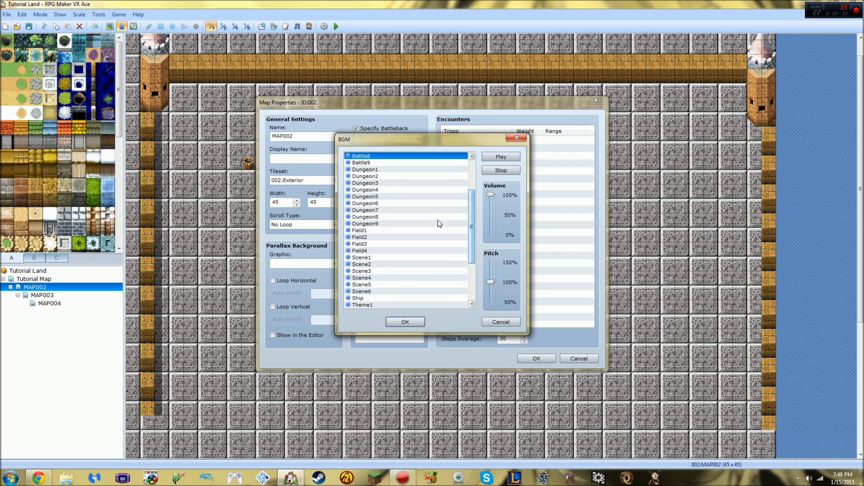
left_click(417, 210)
scroll(462, 231, "down", 2)
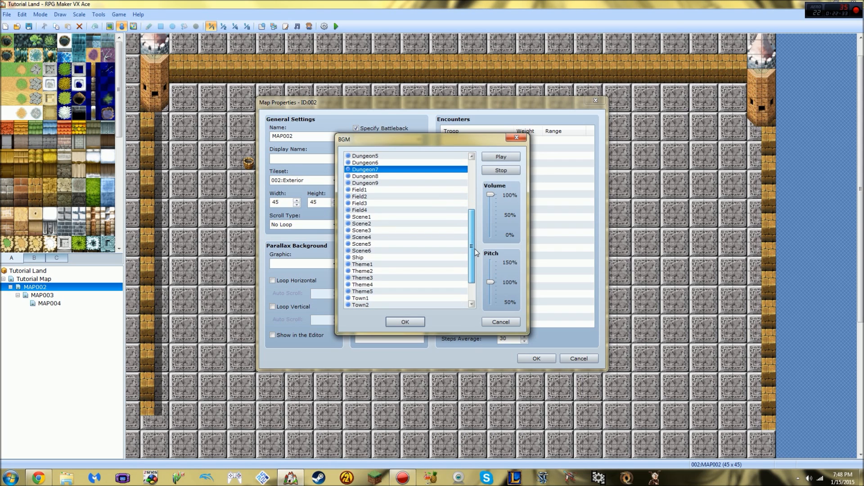
left_click(388, 264)
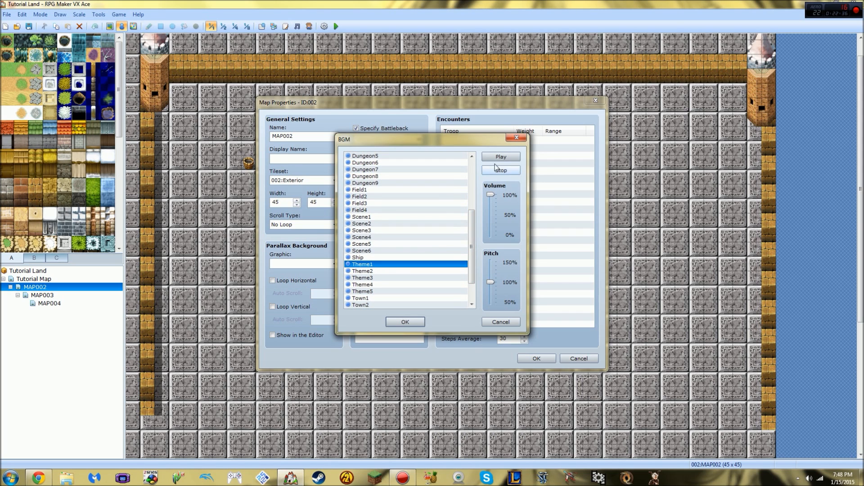
left_click_drag(490, 195, 491, 230)
left_click(370, 272)
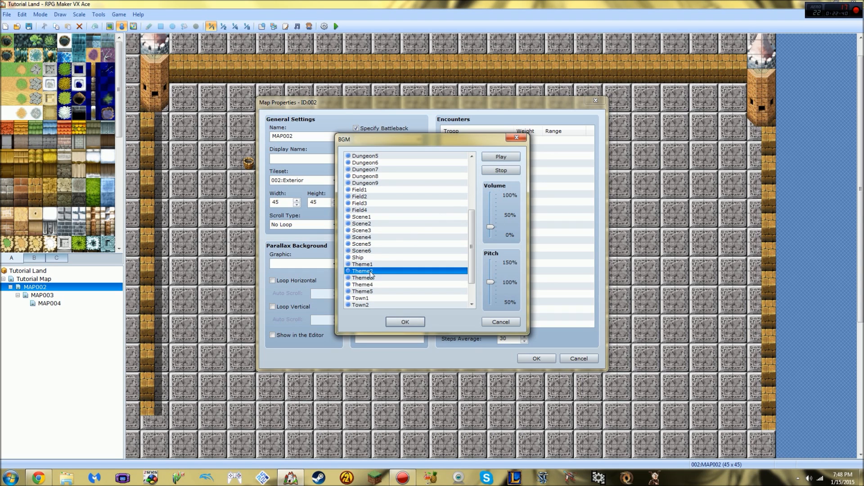
left_click(385, 278)
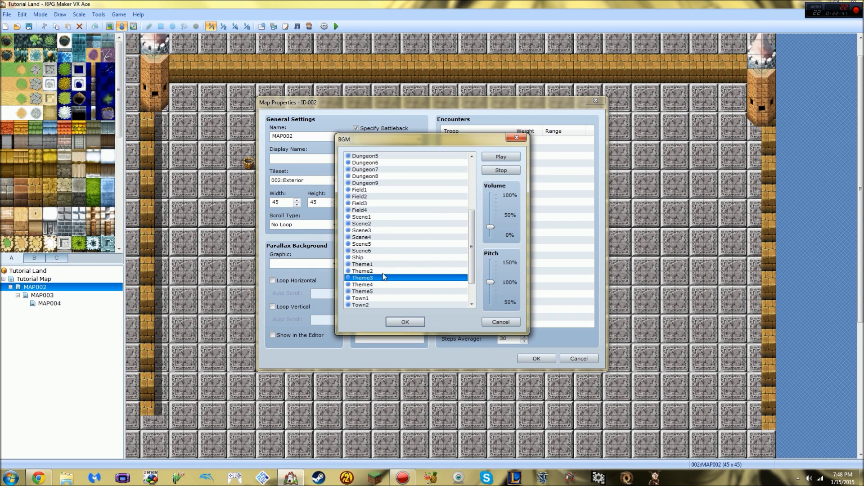
left_click(502, 157)
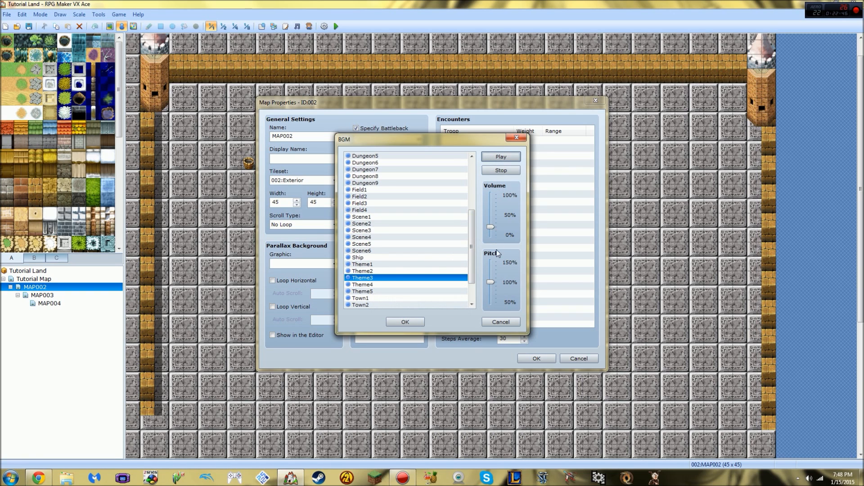
- Set Theme3's volume to about 35% and its pitch to about 70%, preview it, and accept the music choice
left_click_drag(491, 229, 492, 221)
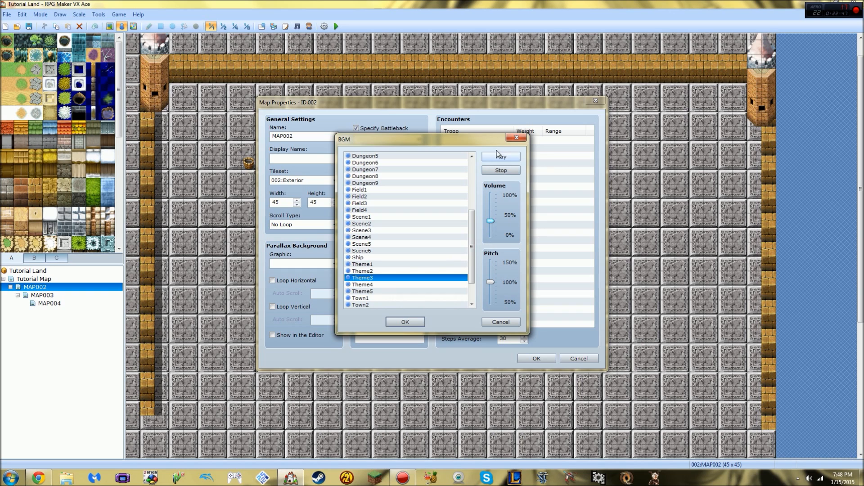
left_click_drag(491, 281, 488, 273)
left_click_drag(490, 272, 492, 295)
left_click(500, 157)
left_click_drag(491, 295, 491, 284)
left_click(500, 170)
left_click(405, 321)
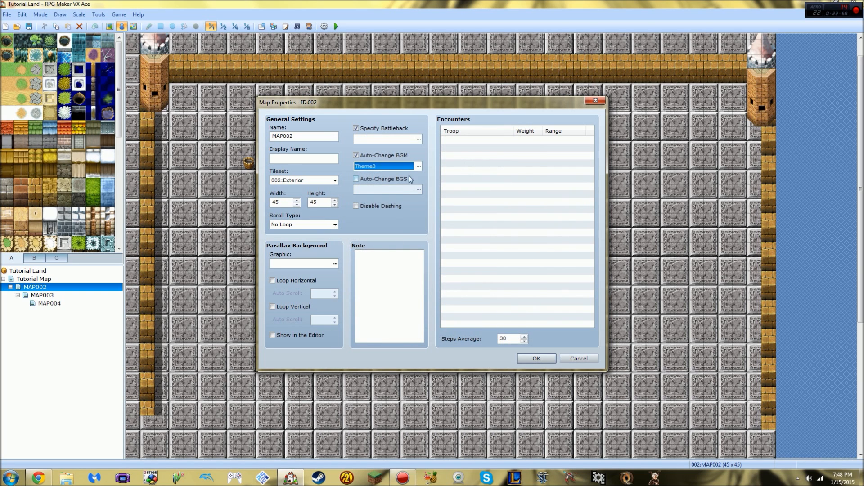
- Reopen MAP002's background music choice, stop the Theme3 preview and audition Dungeon8
left_click(418, 166)
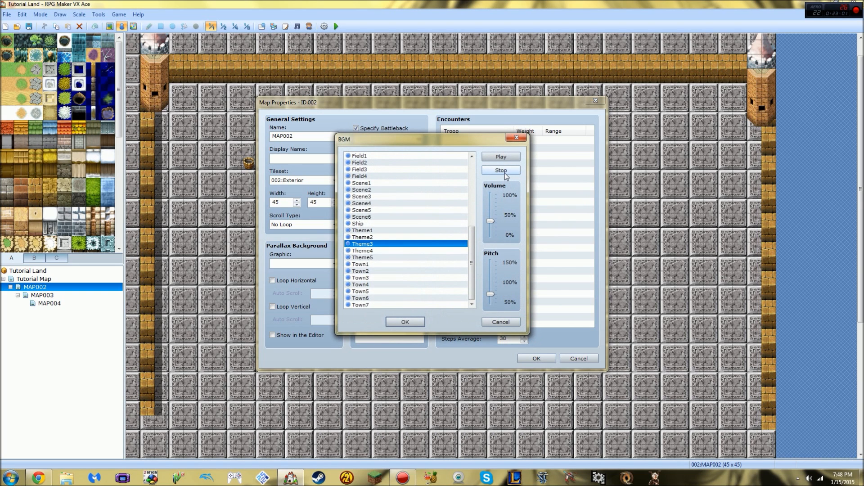
left_click(504, 171)
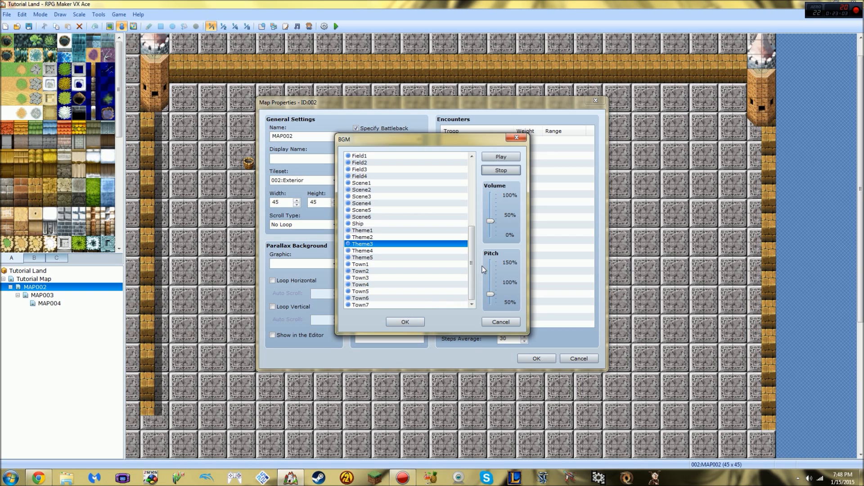
left_click(467, 258)
left_click(451, 244)
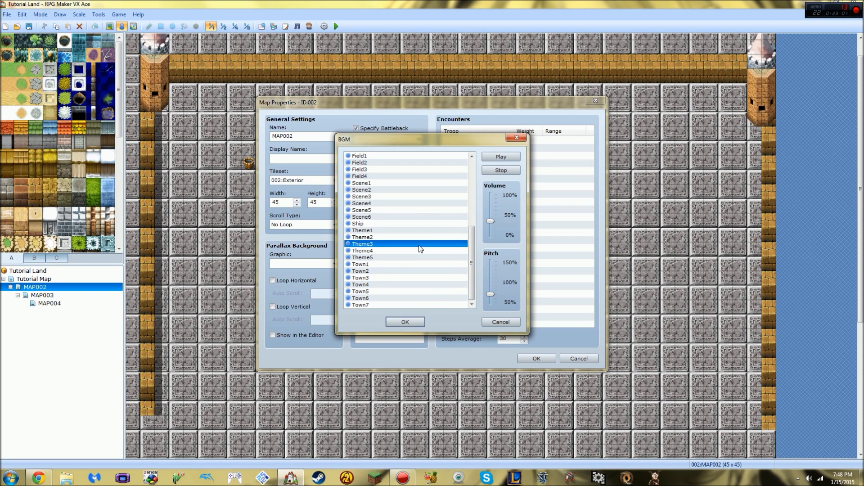
left_click_drag(470, 251, 471, 197)
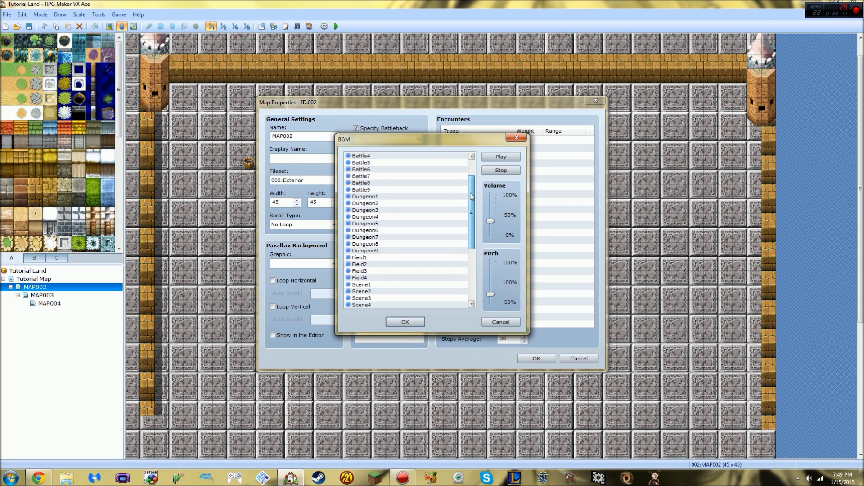
left_click(363, 244)
left_click(497, 163)
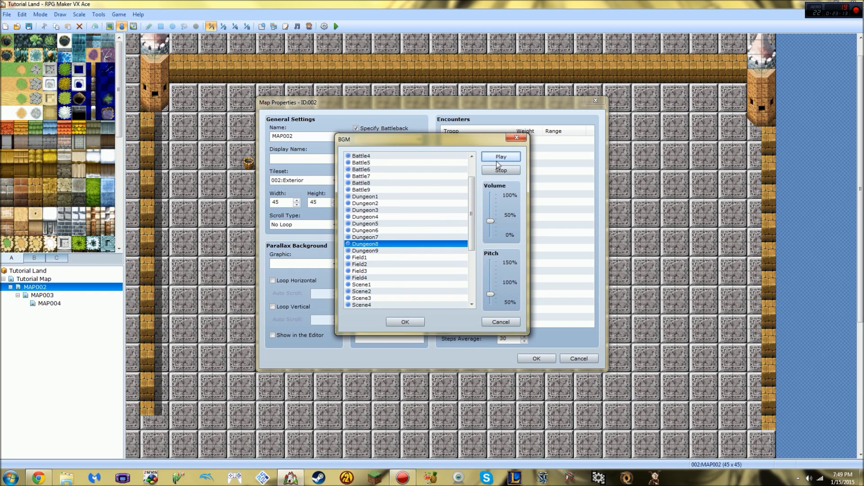
- Set MAP002's background music to Dungeon5, previewing it before accepting the choice
left_click(398, 257)
left_click(416, 223)
left_click(497, 157)
scroll(472, 219, "down", 5)
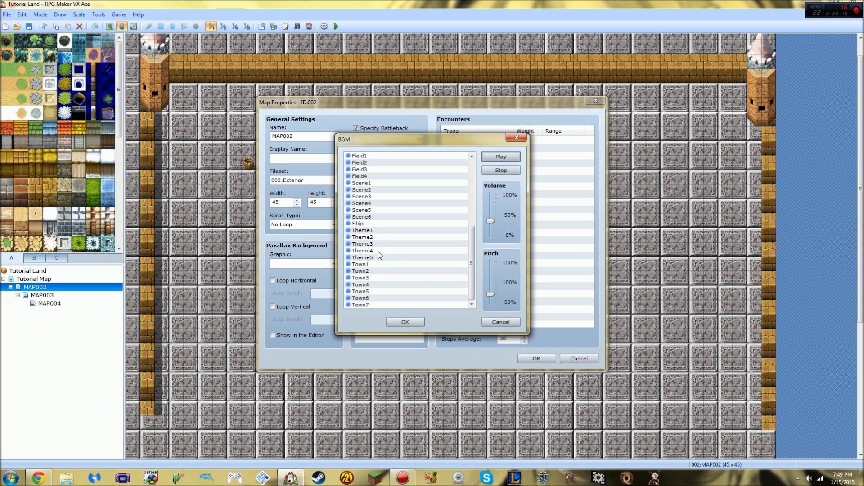
left_click(405, 321)
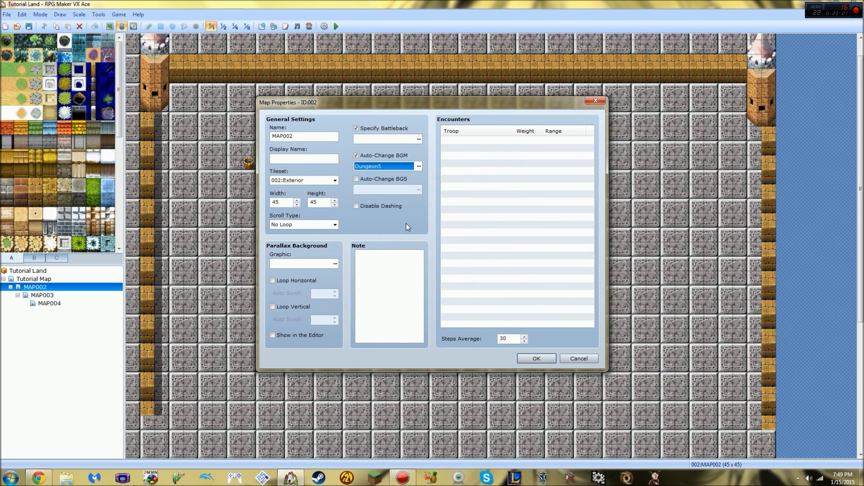
left_click(418, 167)
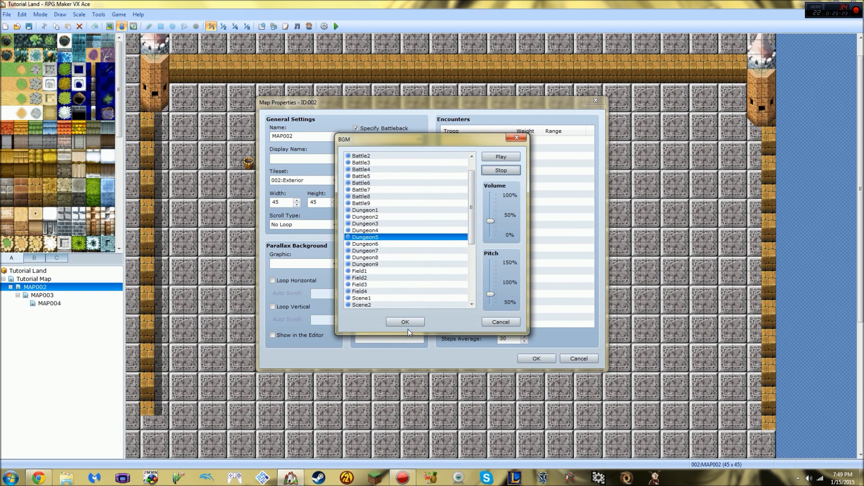
left_click(406, 325)
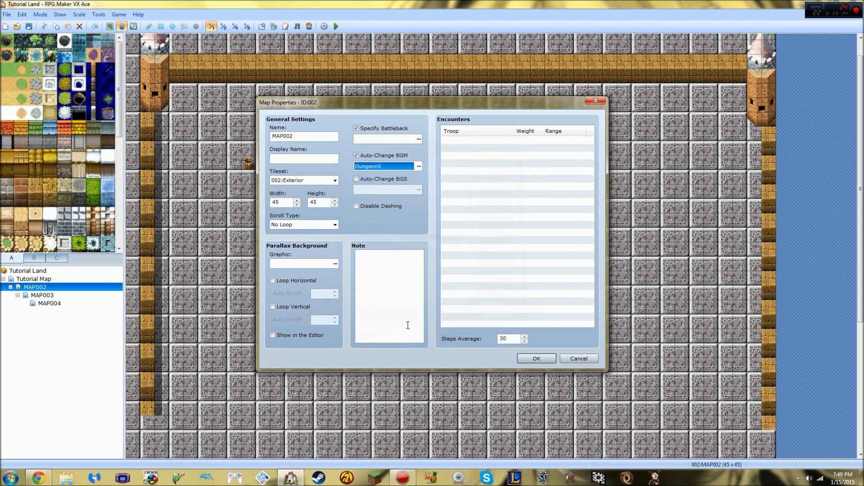
- Enable Auto-Change BGS and disable Specify Battleback for MAP002, and look through the available background sounds
left_click(355, 179)
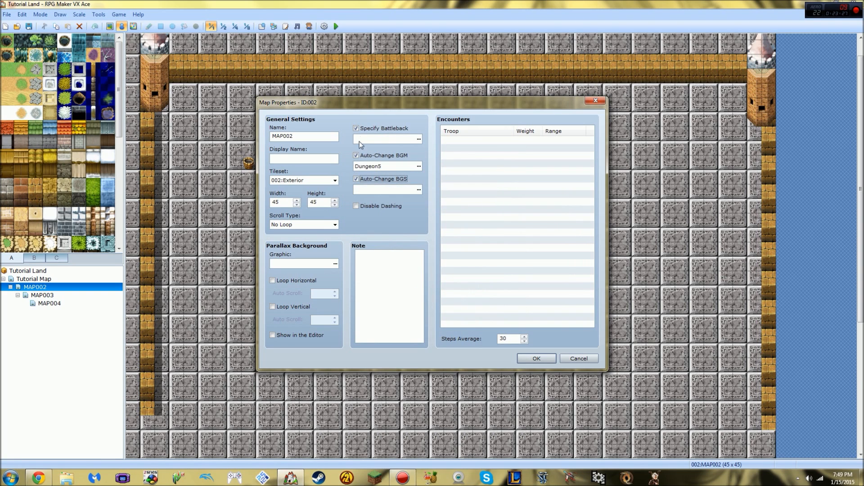
left_click(356, 129)
left_click(419, 189)
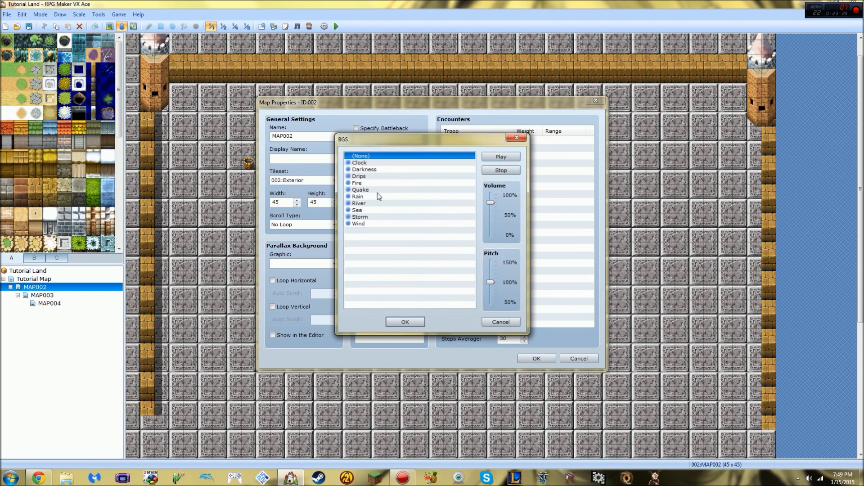
left_click(369, 224)
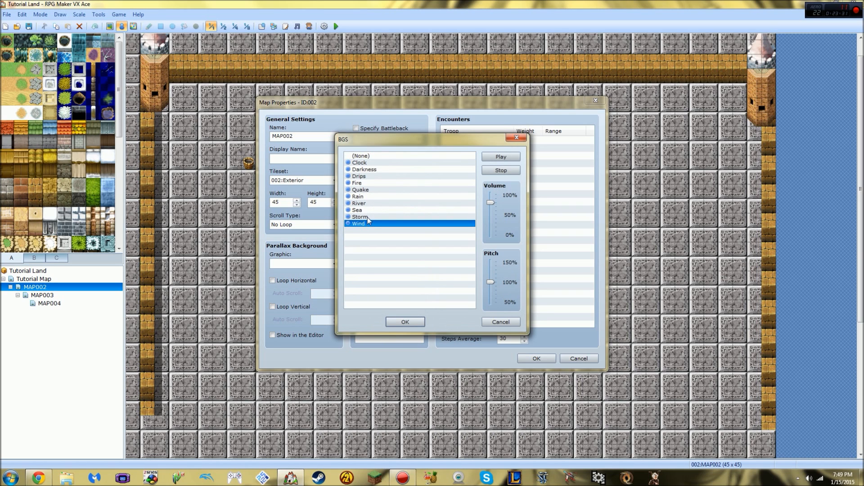
left_click(374, 169)
left_click(373, 163)
left_click(372, 176)
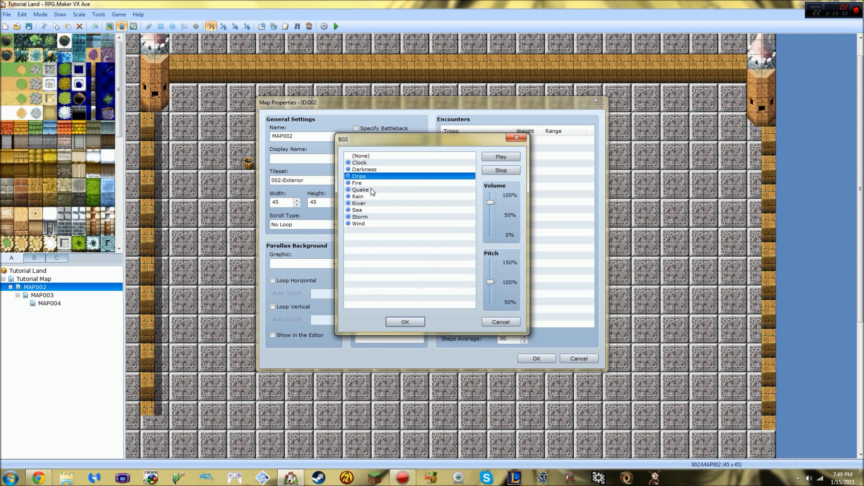
left_click(371, 190)
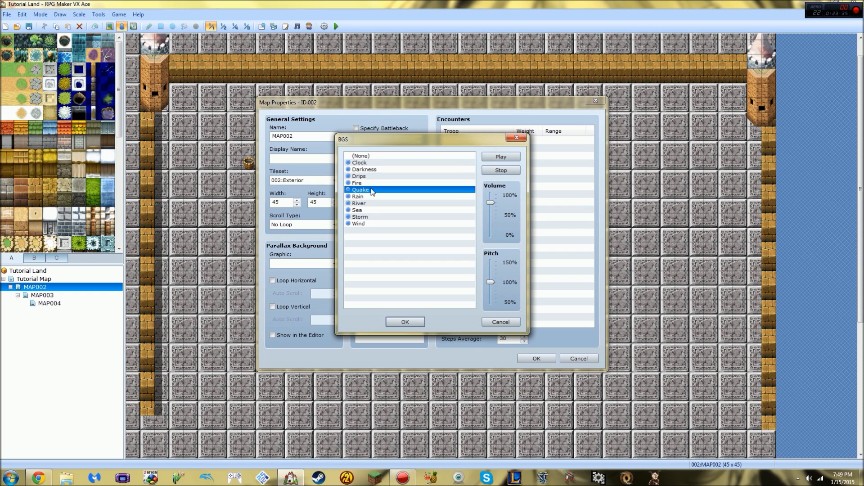
- Choose Sea as MAP002's background sound at about 45% volume, previewing it, and save the map properties
left_click_drag(490, 203, 490, 219)
left_click(364, 204)
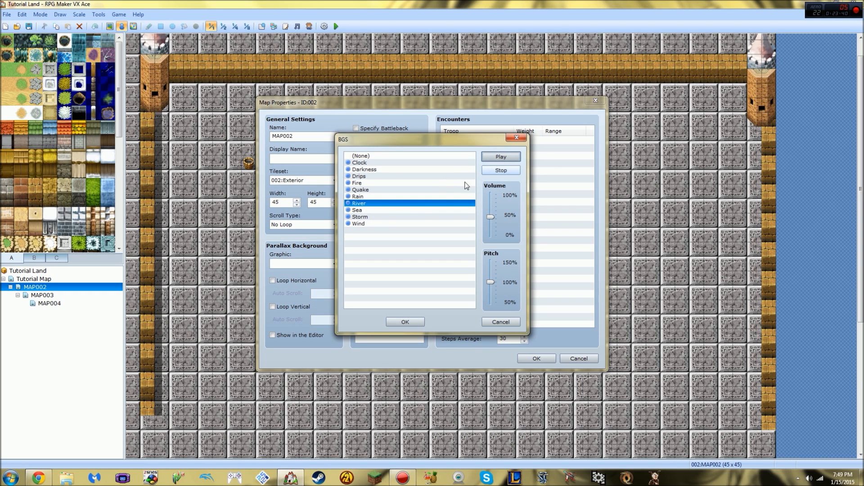
left_click(370, 210)
left_click(501, 157)
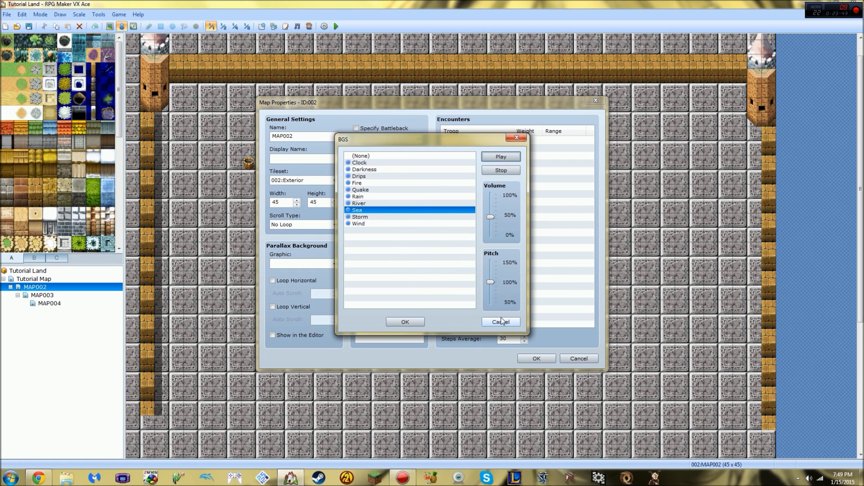
left_click(499, 170)
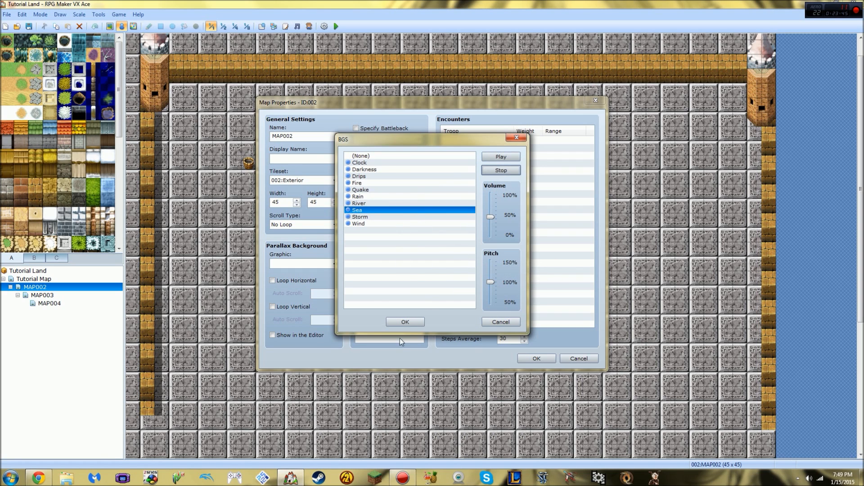
left_click(418, 322)
left_click(536, 359)
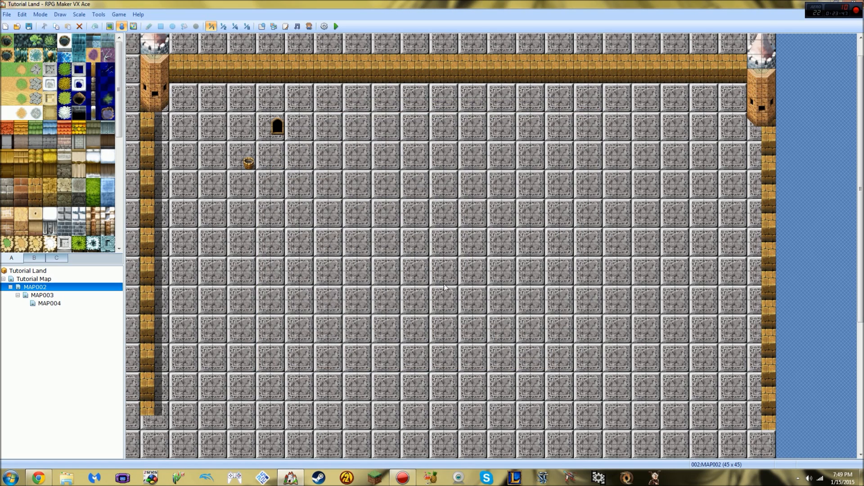
- Playtest the project from the Tutorial Map, start a new game and walk east onto the transfer tile
left_click(35, 279)
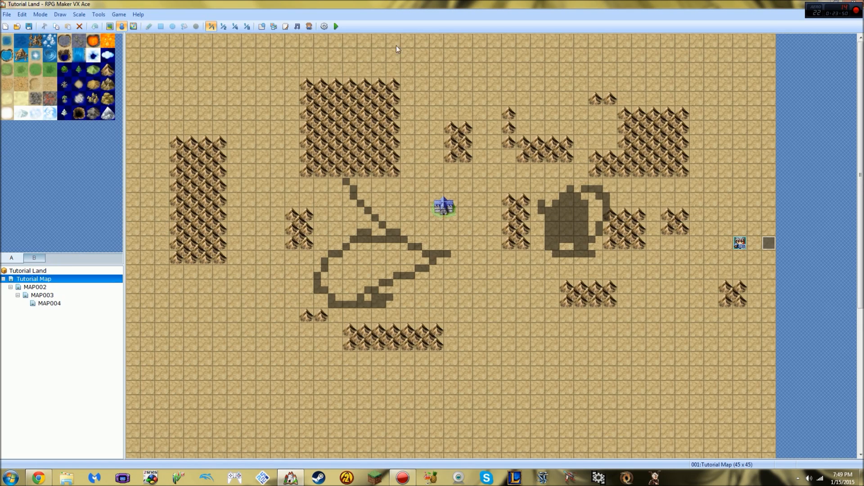
left_click(339, 26)
left_click(402, 256)
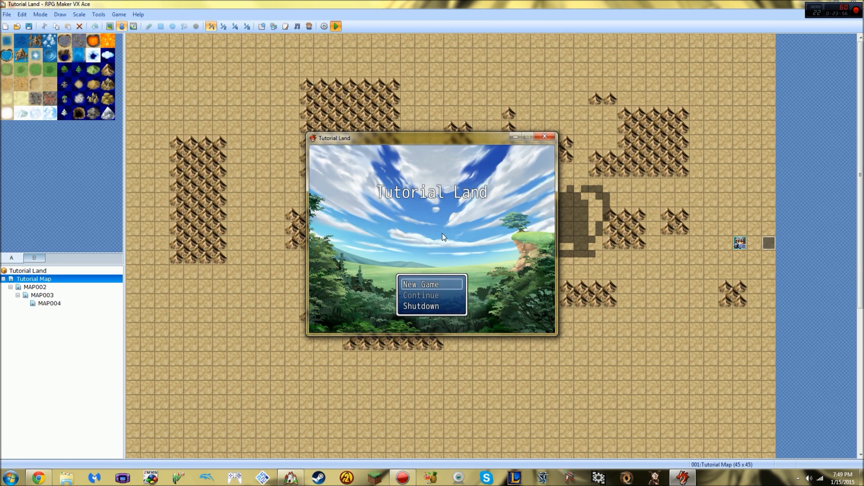
key("Return")
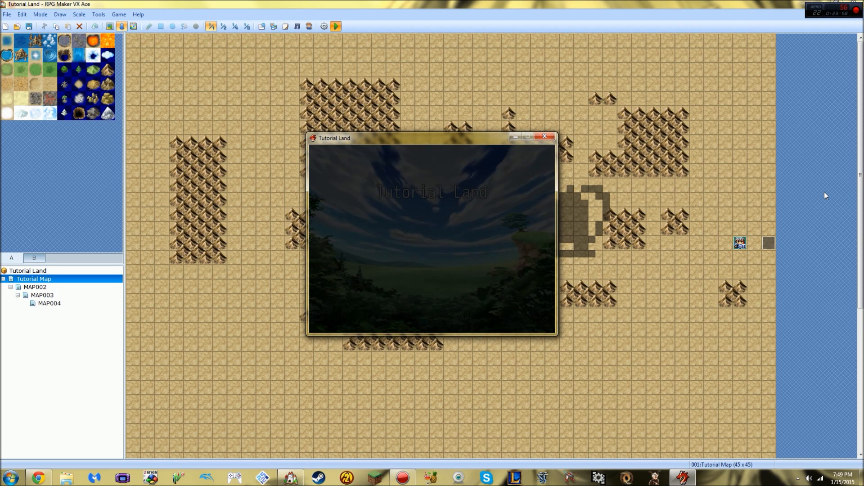
key("Right")
key("Right")
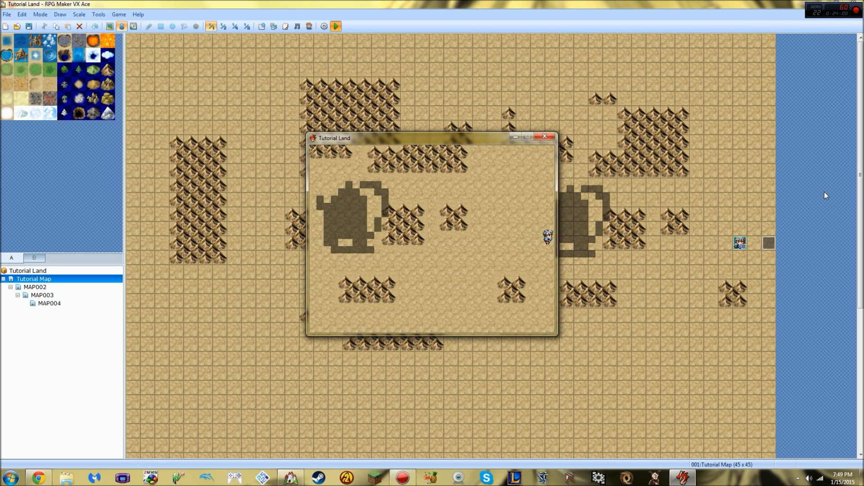
key("Left")
key("Right")
key("Right")
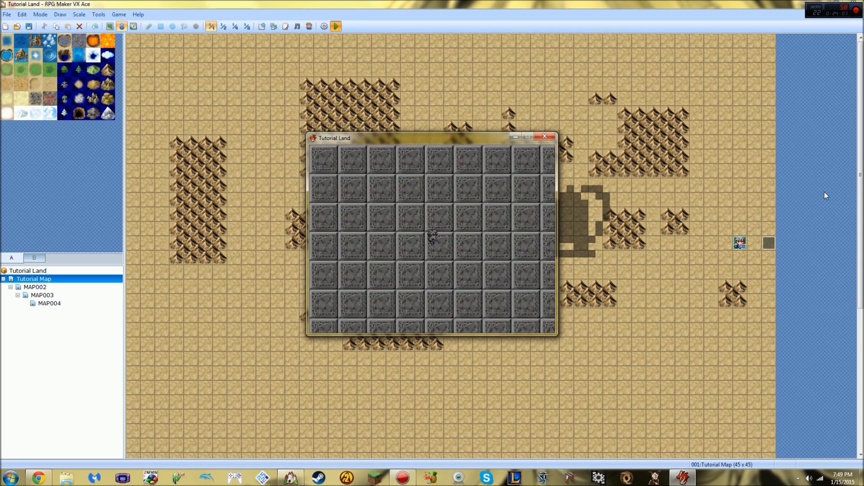
- Walk the character around MAP002 to check its music and sound, and close the playtest
key("Right")
key("Up")
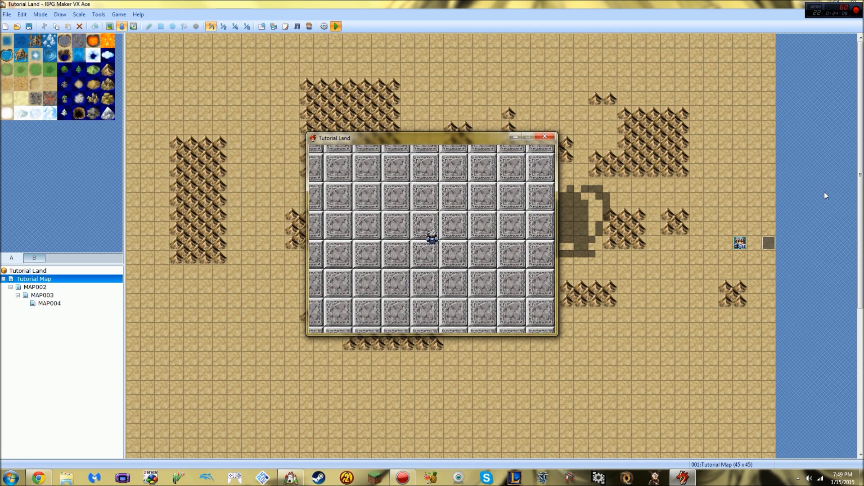
key("Left")
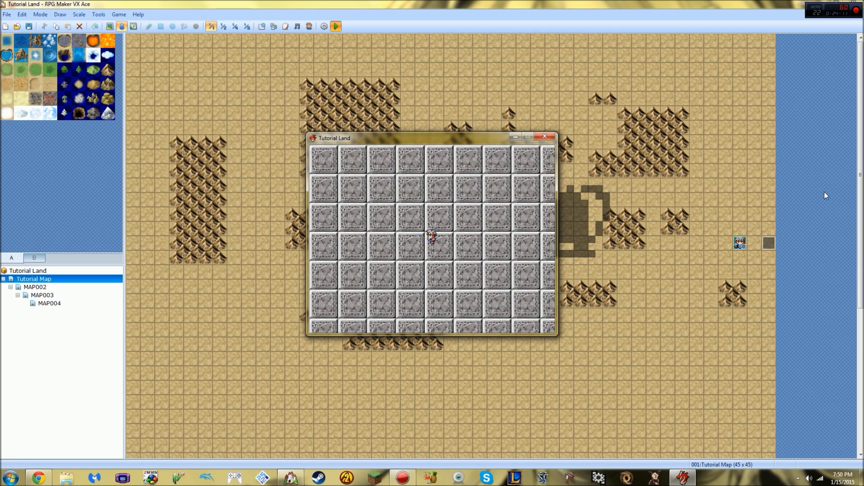
key("Left")
key("Up")
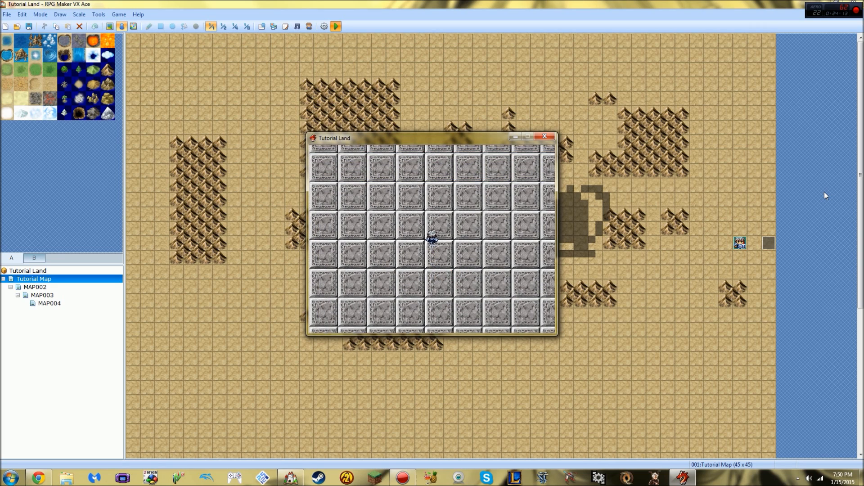
key("Down")
key("Left")
key("Down")
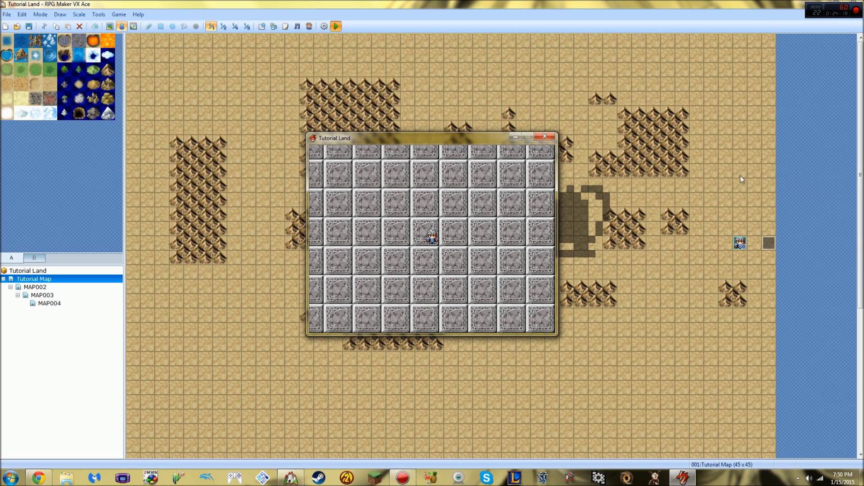
left_click(545, 136)
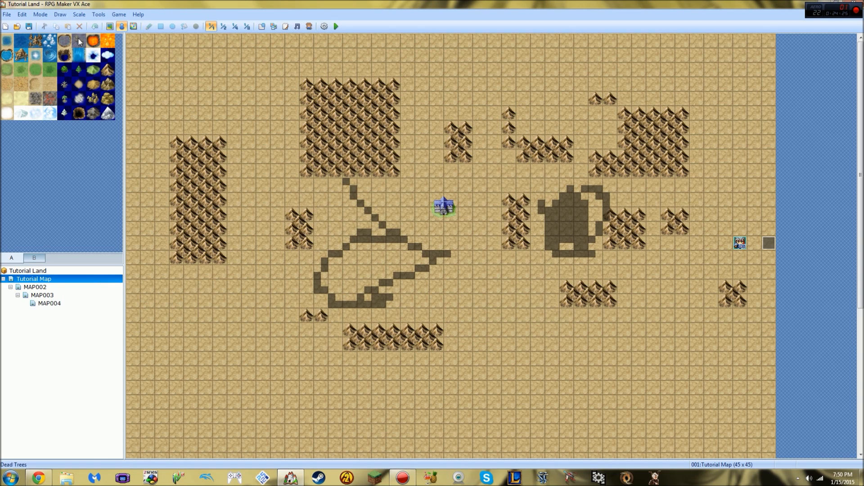
left_click(59, 14)
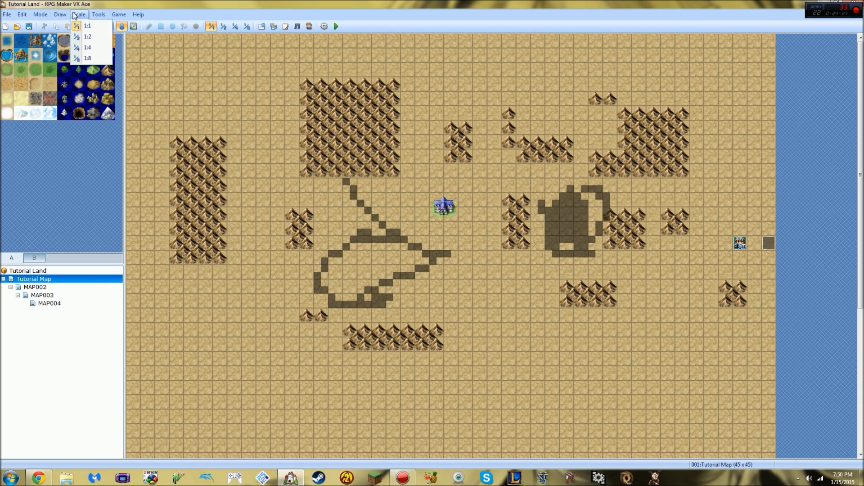
left_click(90, 14)
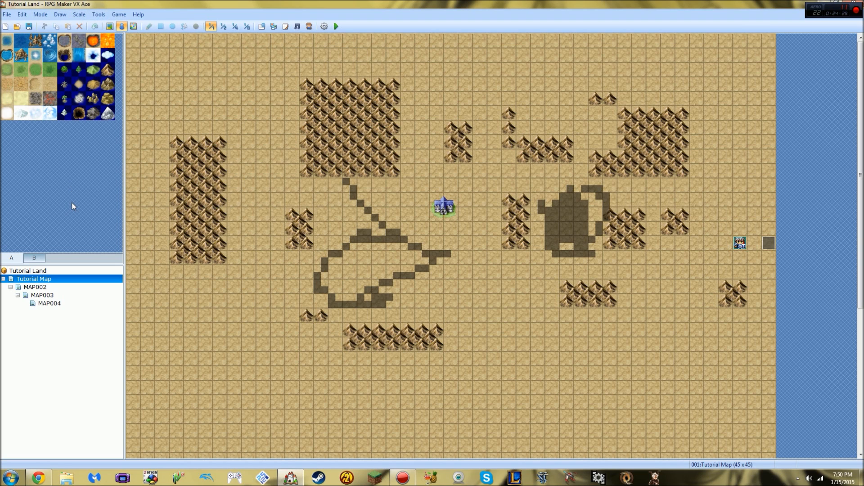
left_click(119, 15)
left_click(119, 18)
left_click(113, 15)
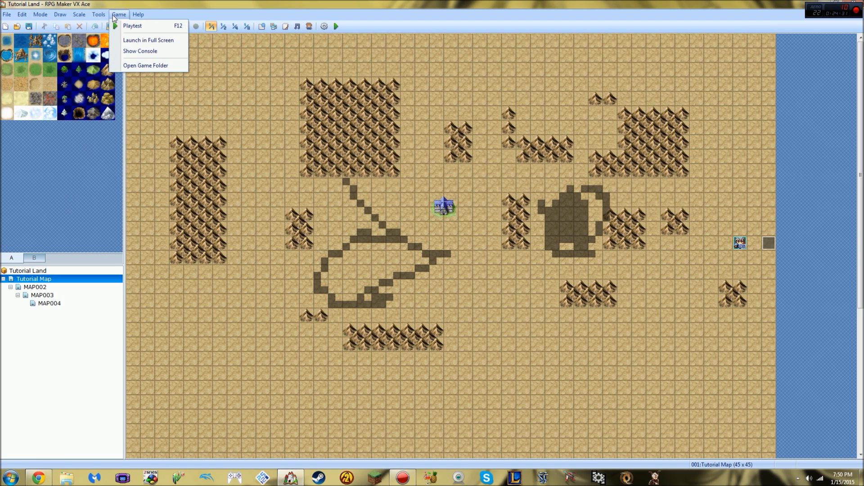
left_click(107, 164)
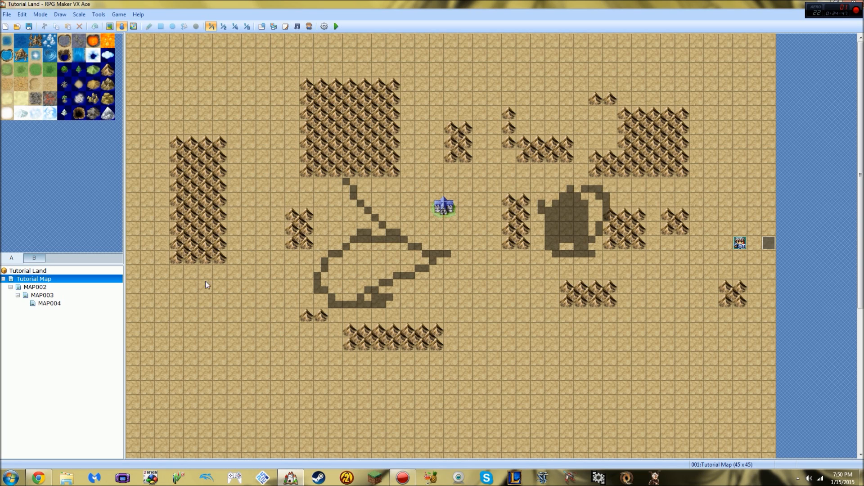
- In map editing mode, draw a grey 4×3-tile patch in the Tutorial Map's northwest and a 4×7-tile brown mountain block below the western range
left_click(66, 84)
left_click(109, 26)
left_click_drag(220, 98, 176, 71)
left_click(108, 70)
left_click_drag(205, 242, 249, 329)
- Draw an olive-brown mountain block of 7×3 tiles over the southern range's west end and scattered olive-brown mountains to its east
left_click(108, 84)
left_click_drag(277, 357, 366, 329)
mouse_move(474, 353)
left_mouse_down()
mouse_move(504, 321)
mouse_move(509, 301)
left_mouse_up()
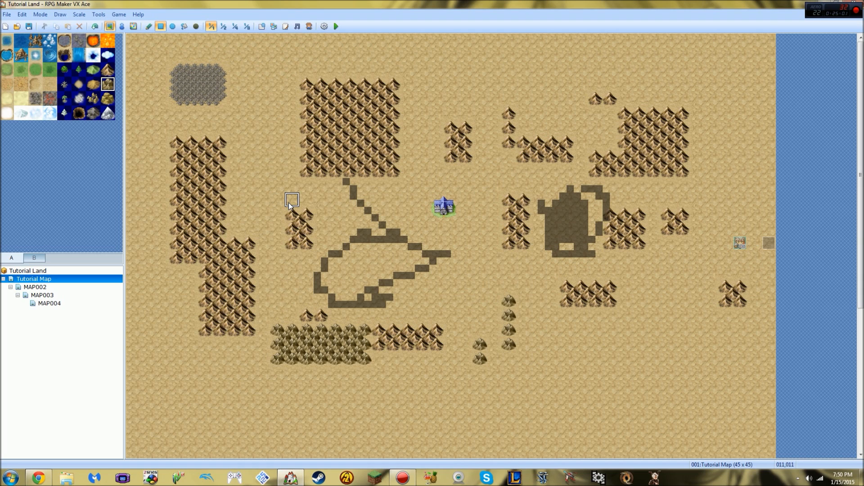